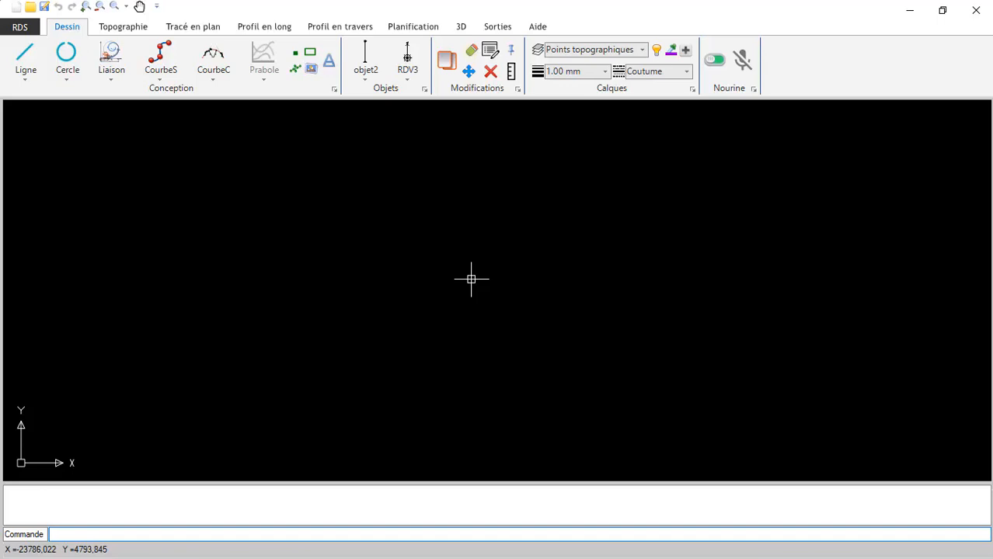
# - Open the TXT survey import and set the label font to light yellow with size 1
pyautogui.click(120, 26)
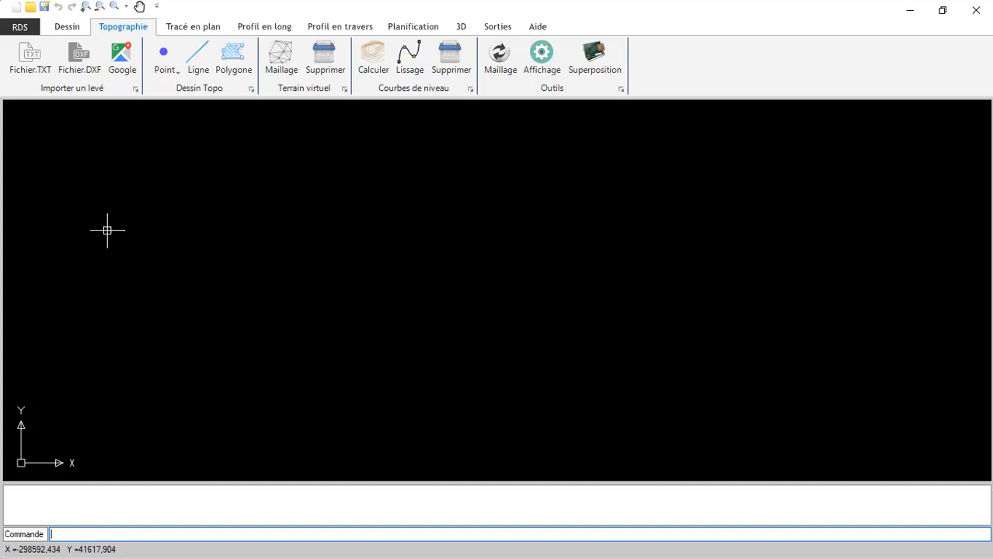
pyautogui.click(21, 65)
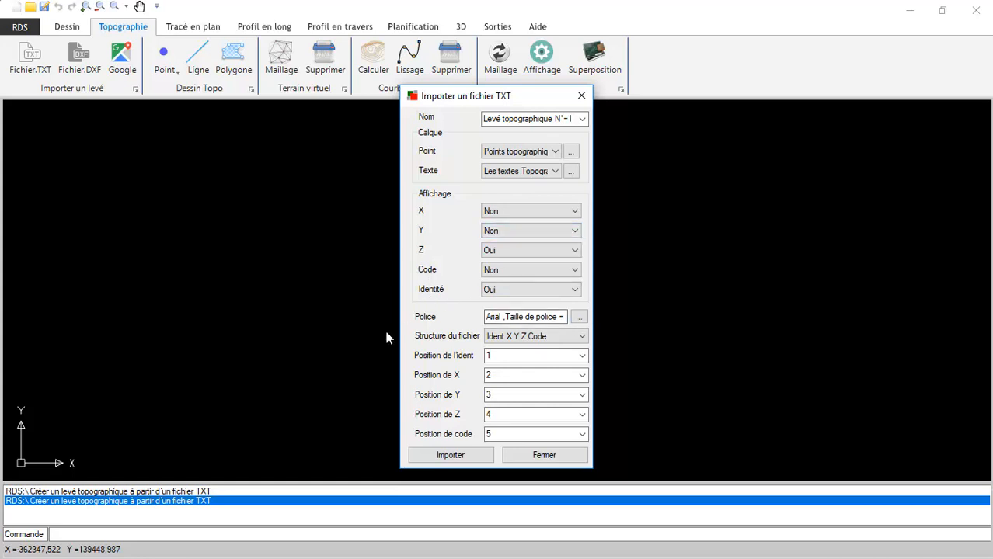
pyautogui.click(578, 317)
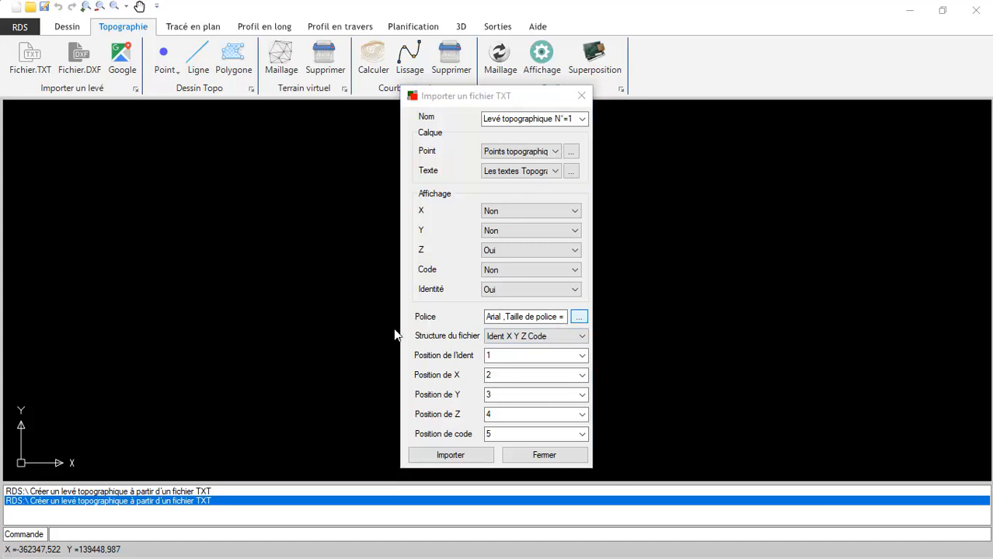
pyautogui.click(261, 152)
pyautogui.click(450, 151)
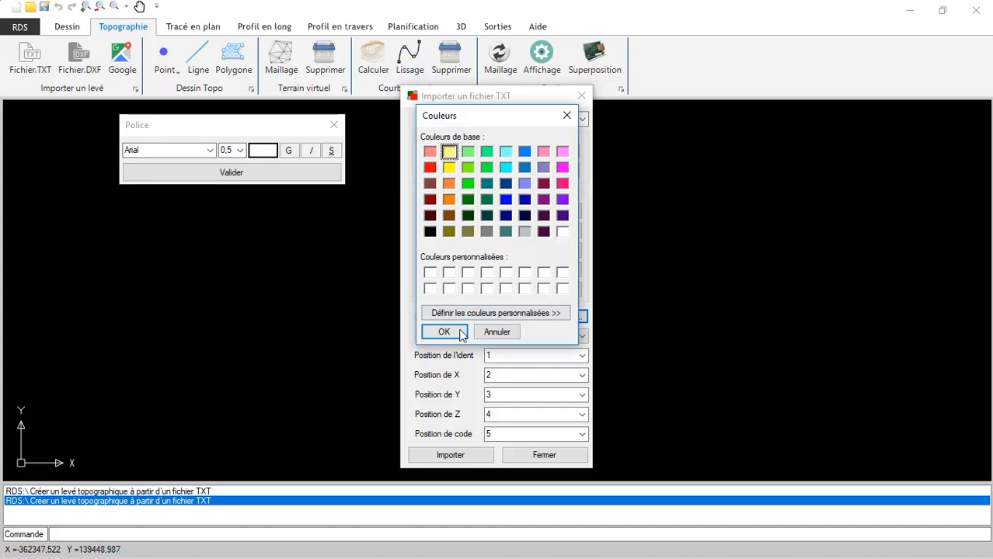
pyautogui.click(444, 332)
pyautogui.click(240, 150)
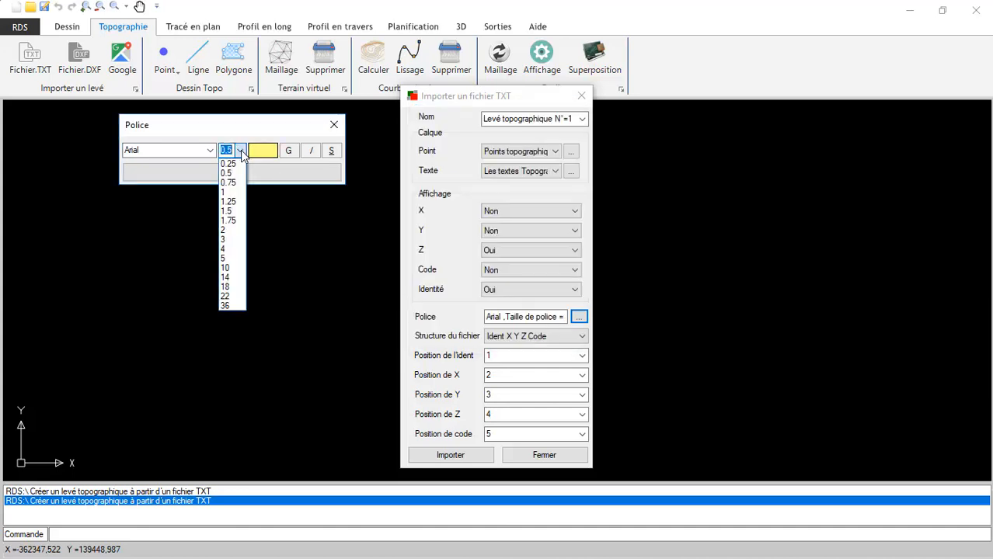
pyautogui.click(228, 193)
pyautogui.click(231, 175)
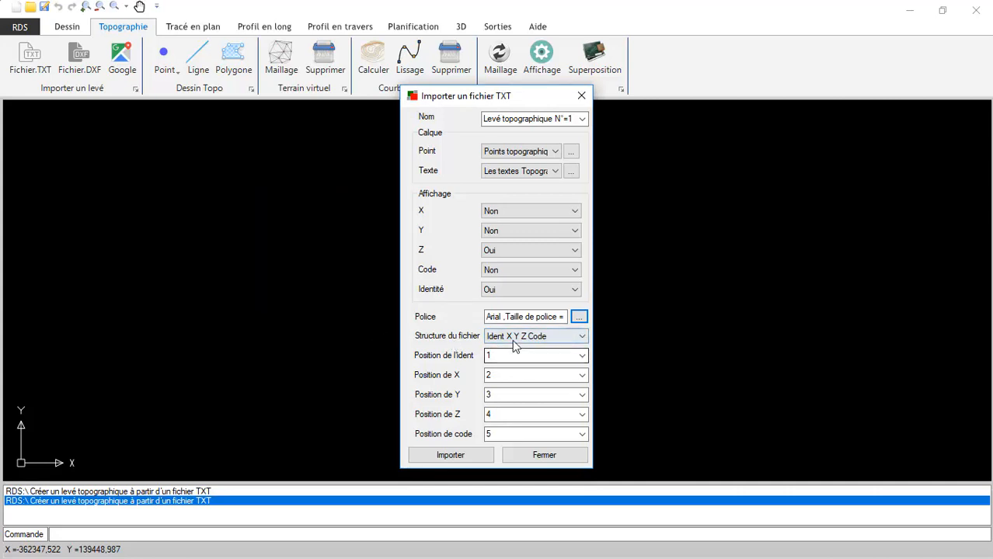
# - Import the topographic points from the text document Leve Topo in the Exemple leve topo folder
pyautogui.click(466, 454)
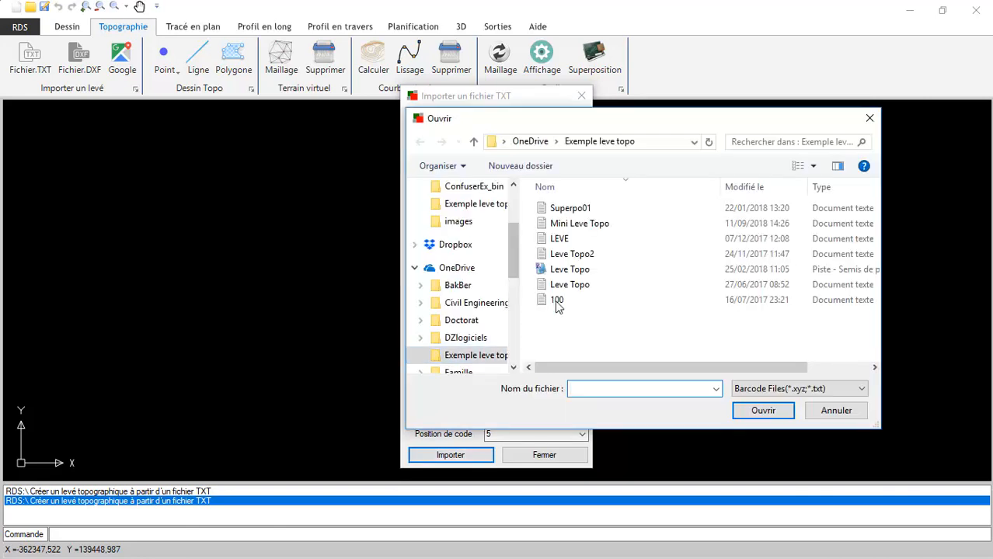
pyautogui.click(559, 286)
pyautogui.click(761, 410)
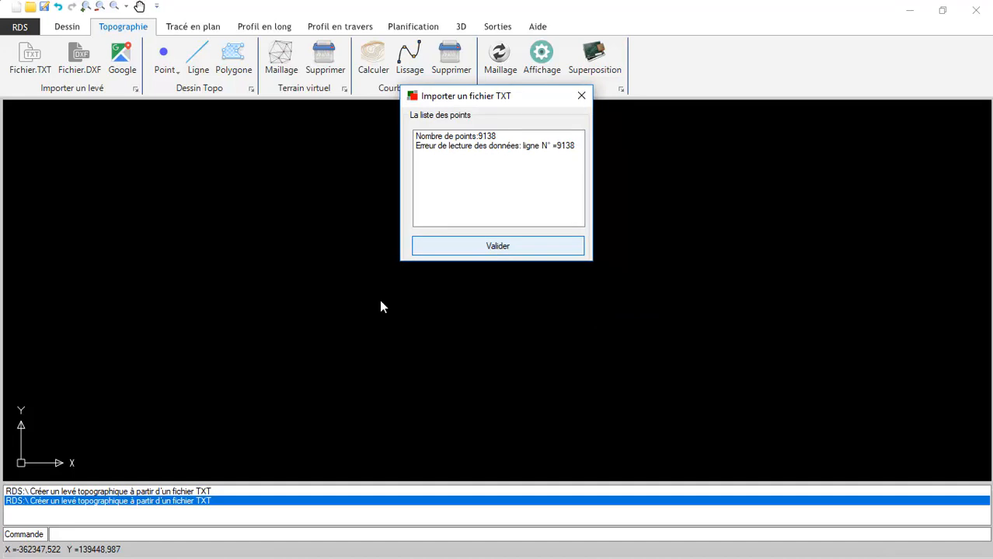
pyautogui.press('Return')
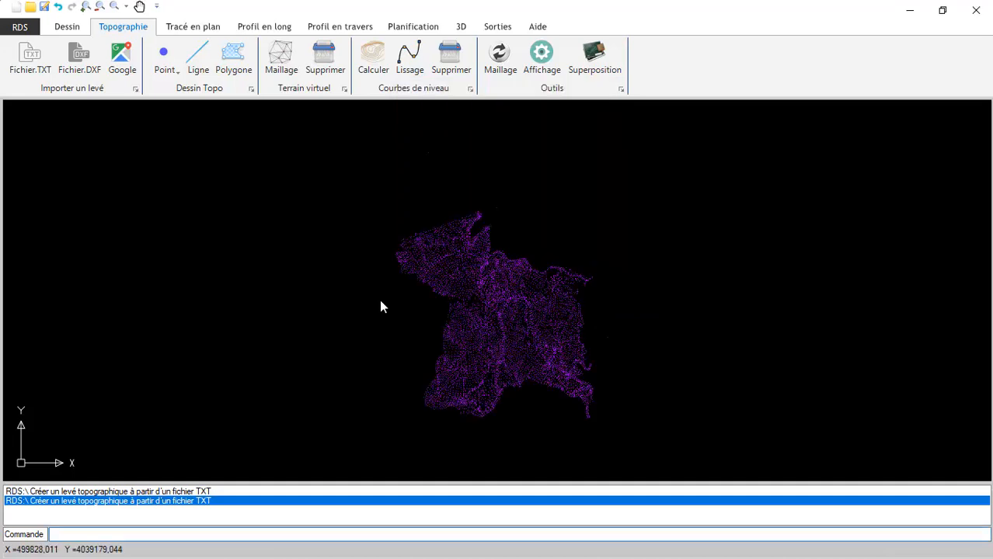
# - Examine the Ident and Z labels of the points imported from the text file
pyautogui.scroll(6, 501, 365)
pyautogui.scroll(5, 501, 365)
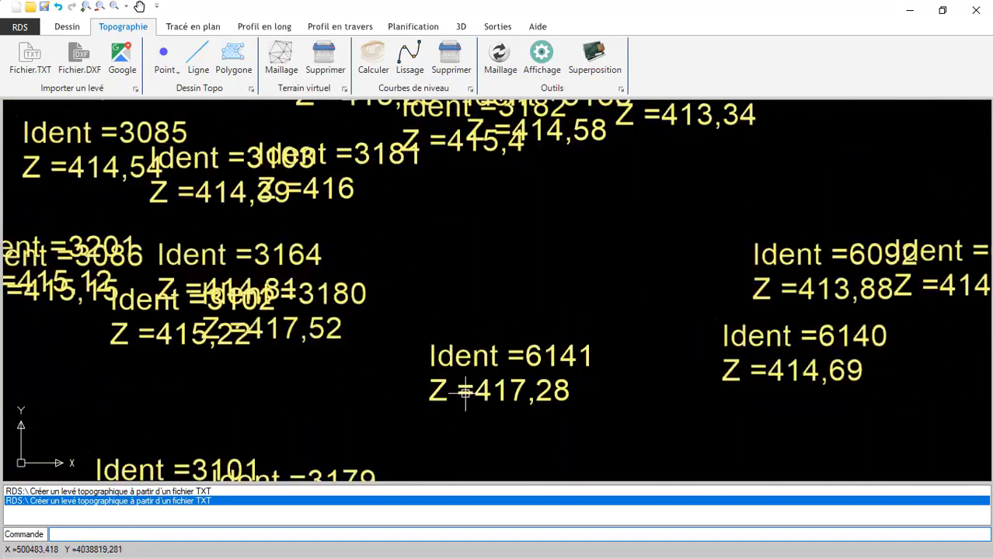
pyautogui.scroll(2, 464, 393)
pyautogui.scroll(-5, 473, 354)
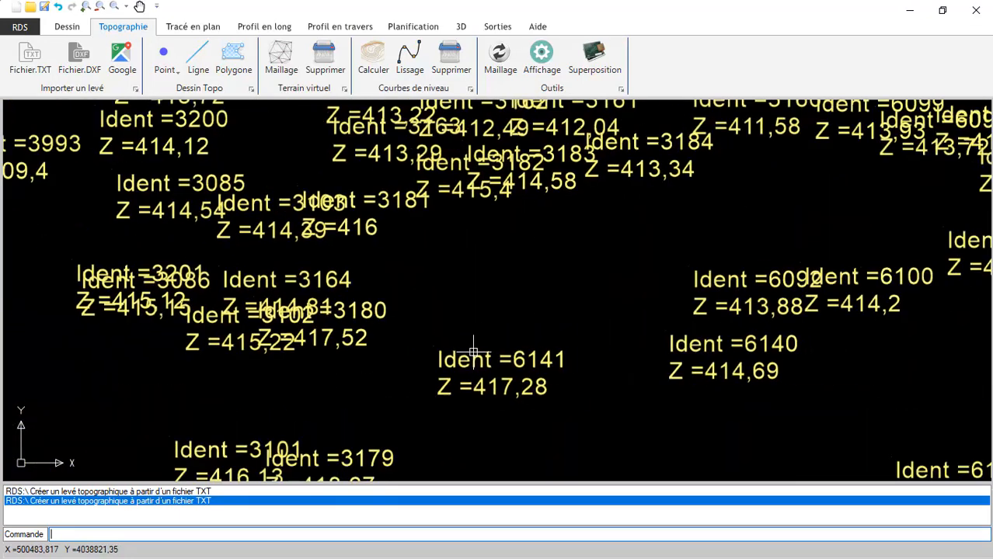
pyautogui.scroll(-8, 473, 354)
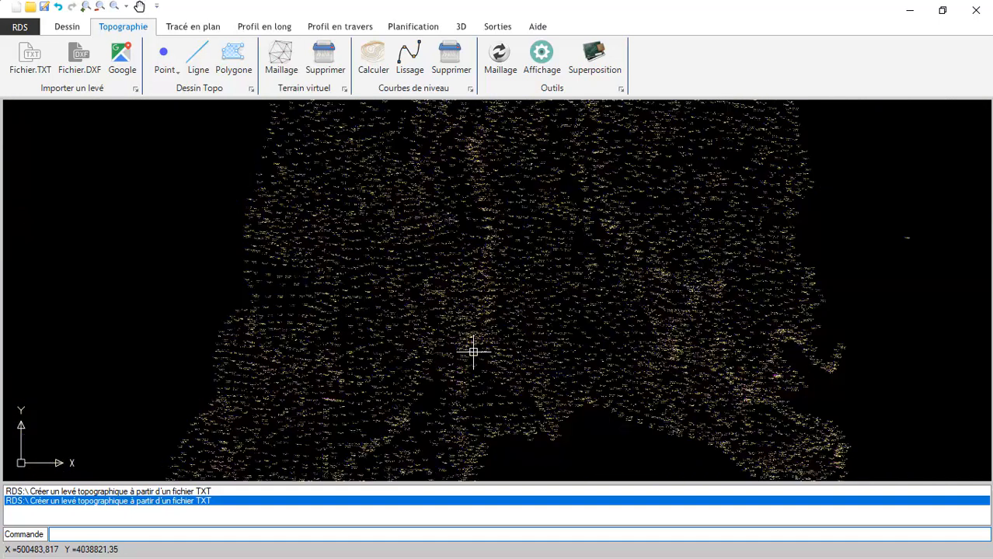
pyautogui.scroll(-3, 472, 355)
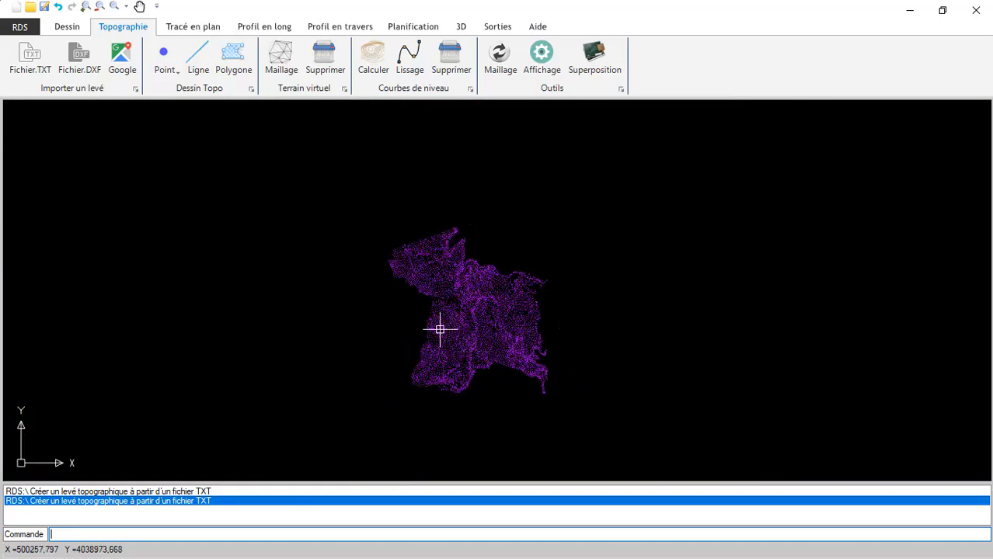
# - Start a new project without saving the current one, and import the survey file TN 1 from the Bureau folder as DXF
pyautogui.click(16, 7)
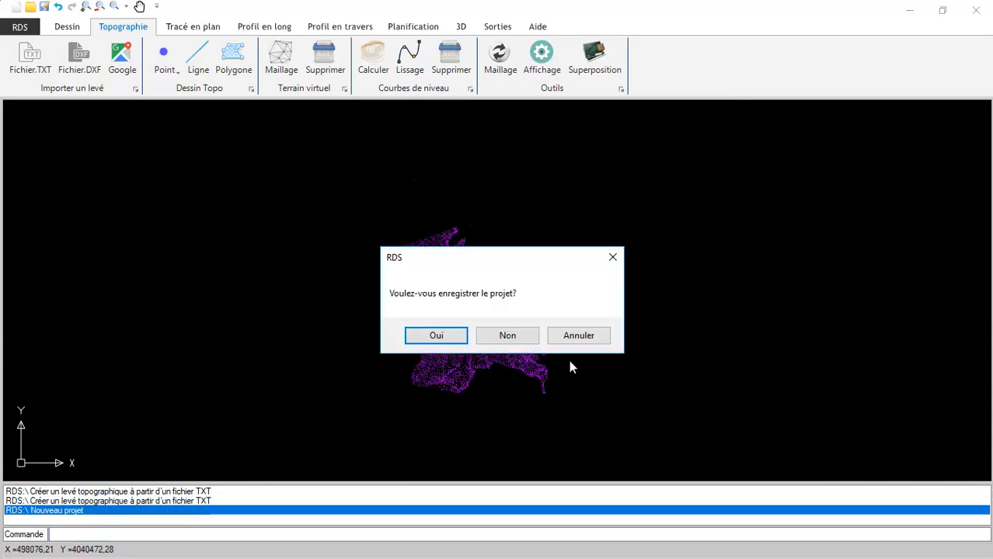
pyautogui.click(507, 339)
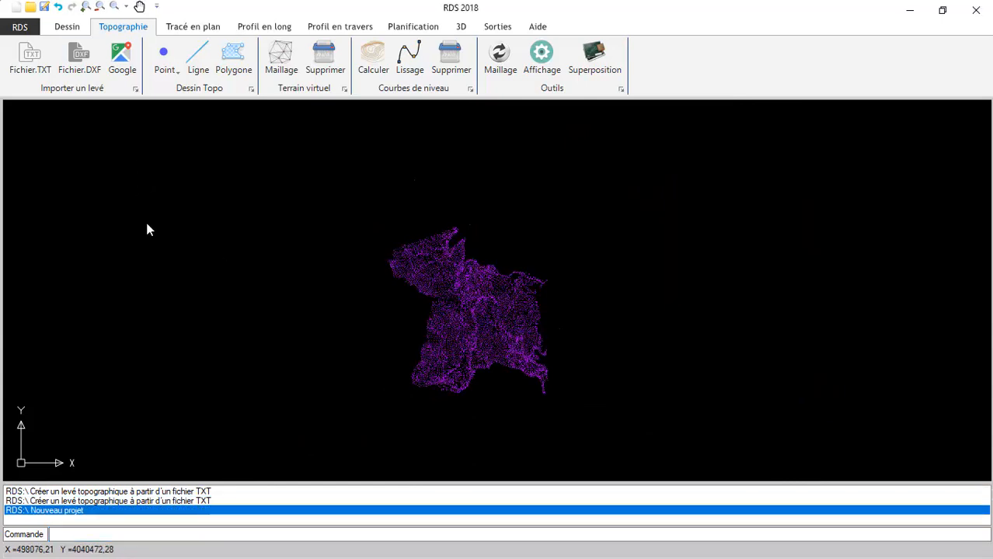
pyautogui.click(81, 70)
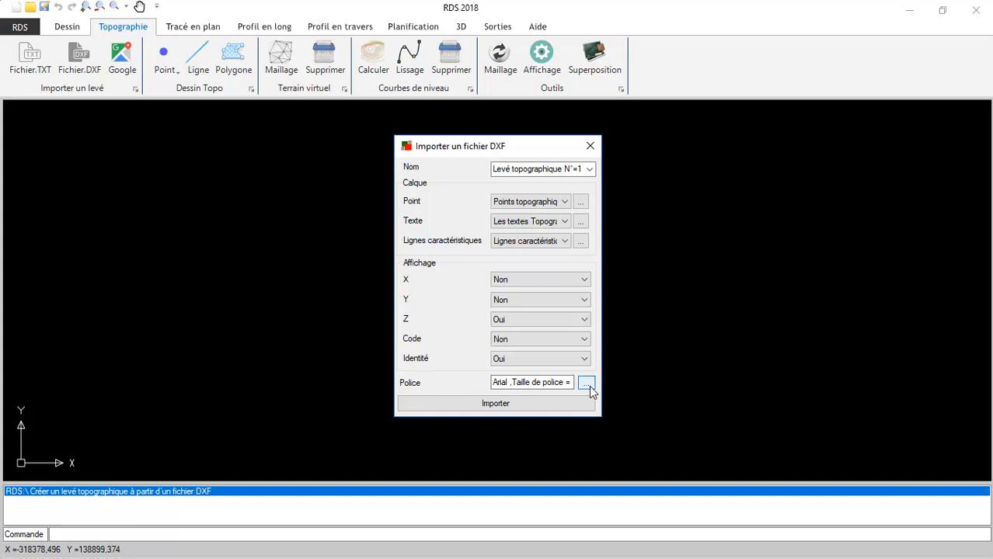
pyautogui.click(465, 404)
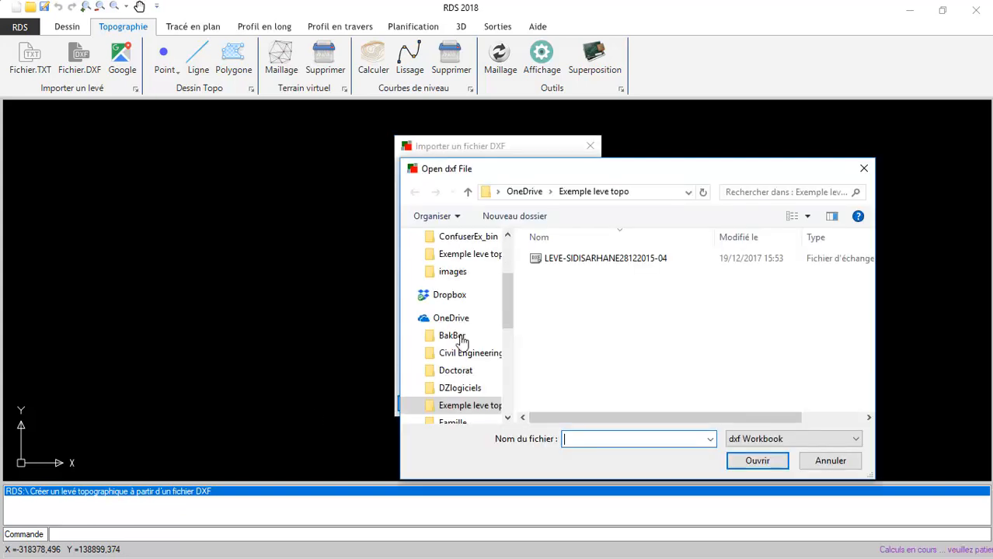
pyautogui.moveTo(507, 309); pyautogui.dragTo(504, 269)
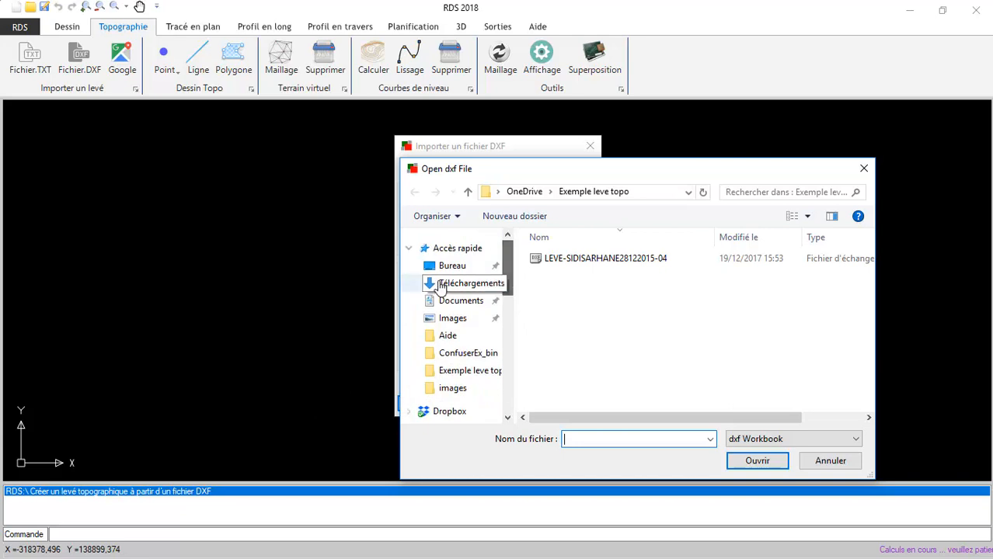
pyautogui.click(449, 267)
pyautogui.scroll(-10, 808, 346)
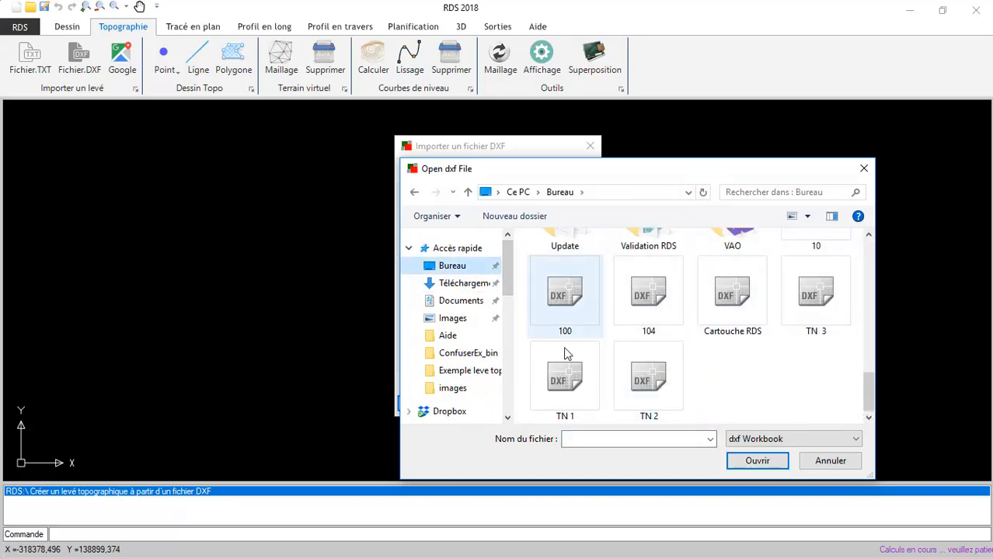
pyautogui.click(565, 381)
pyautogui.click(757, 460)
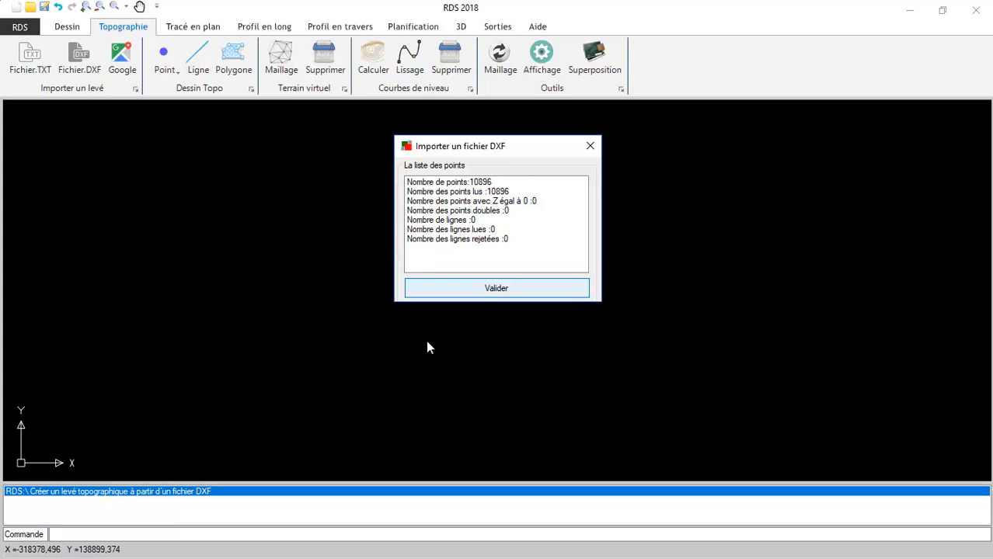
pyautogui.press('Return')
# - Examine the Ident and Z labels and the overall extent of the DXF survey points
pyautogui.scroll(3, 439, 338)
pyautogui.scroll(5, 432, 342)
pyautogui.scroll(2, 430, 350)
pyautogui.scroll(-5, 431, 350)
pyautogui.scroll(4, 430, 350)
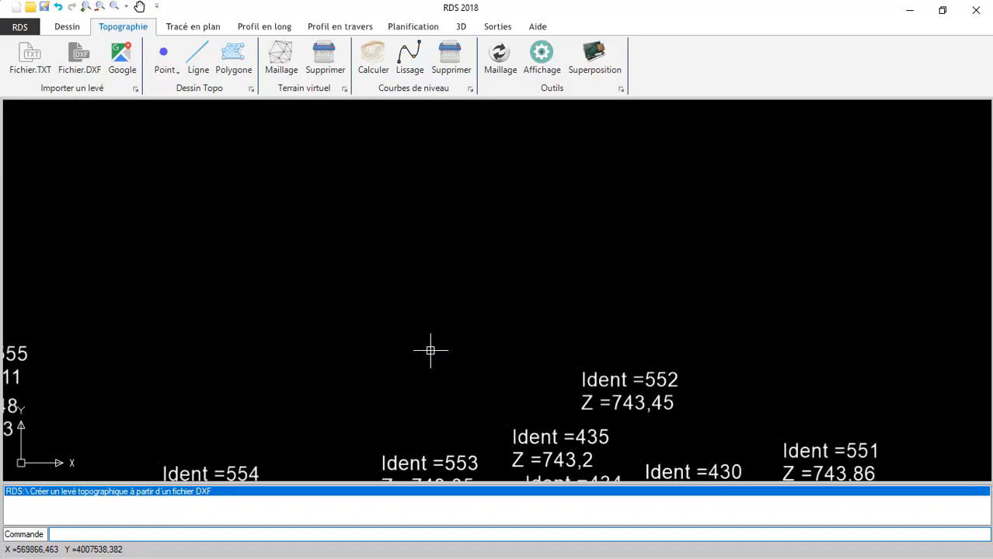
pyautogui.scroll(-8, 430, 350)
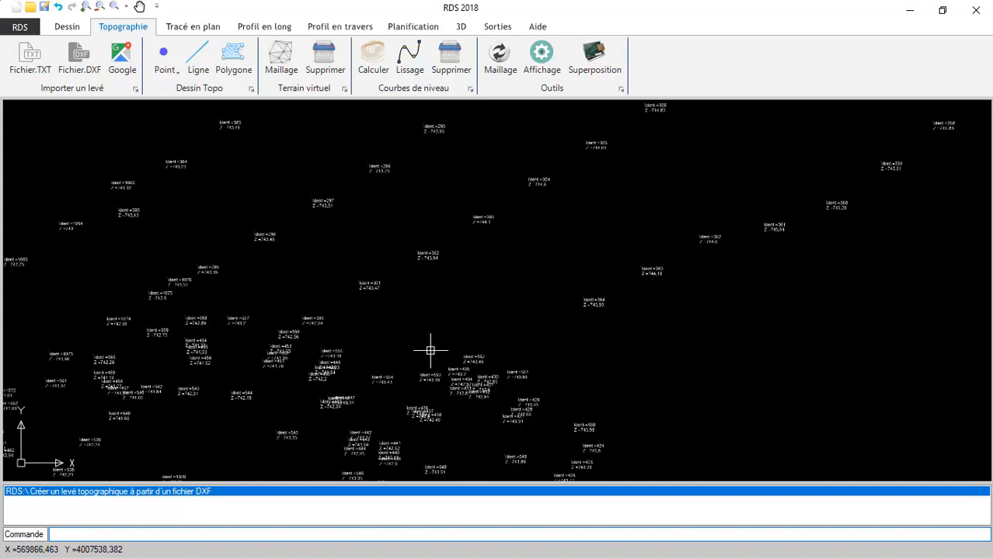
pyautogui.scroll(-5, 430, 351)
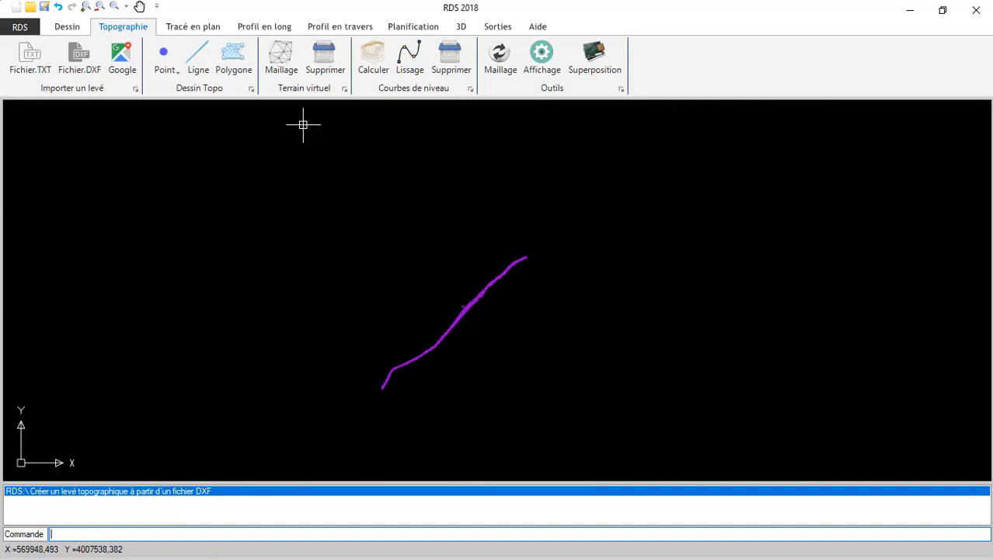
# - Start another new project without saving, and open the Google survey import
pyautogui.click(16, 7)
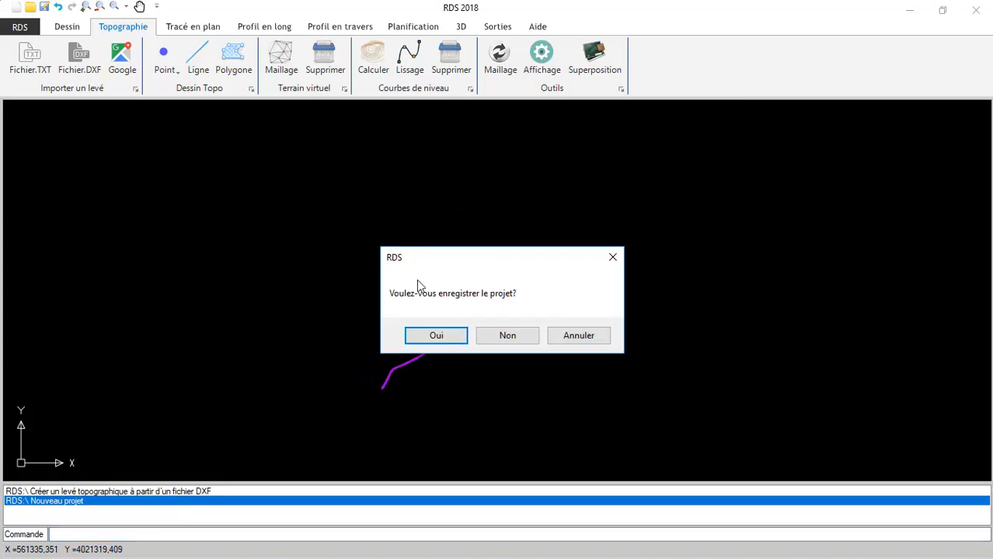
pyautogui.click(520, 341)
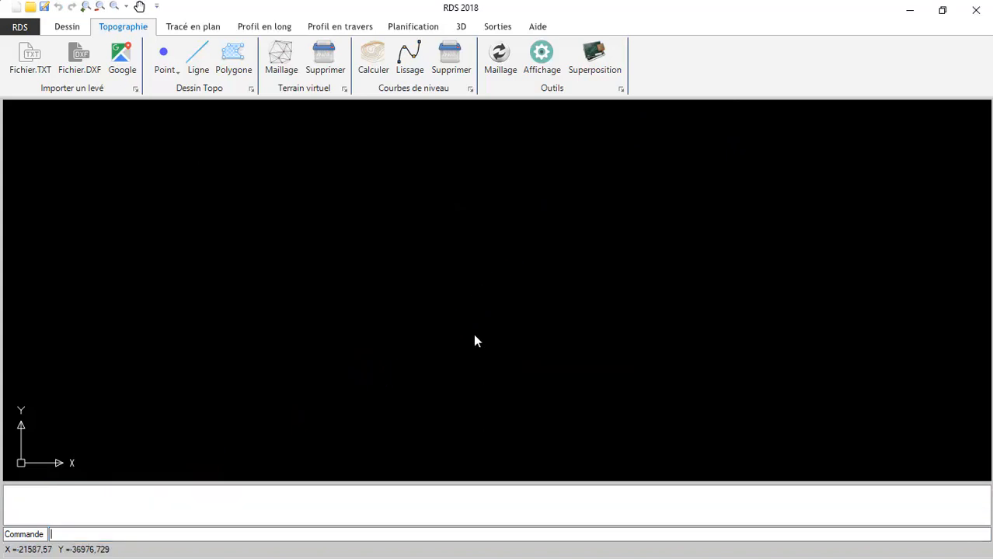
pyautogui.click(124, 62)
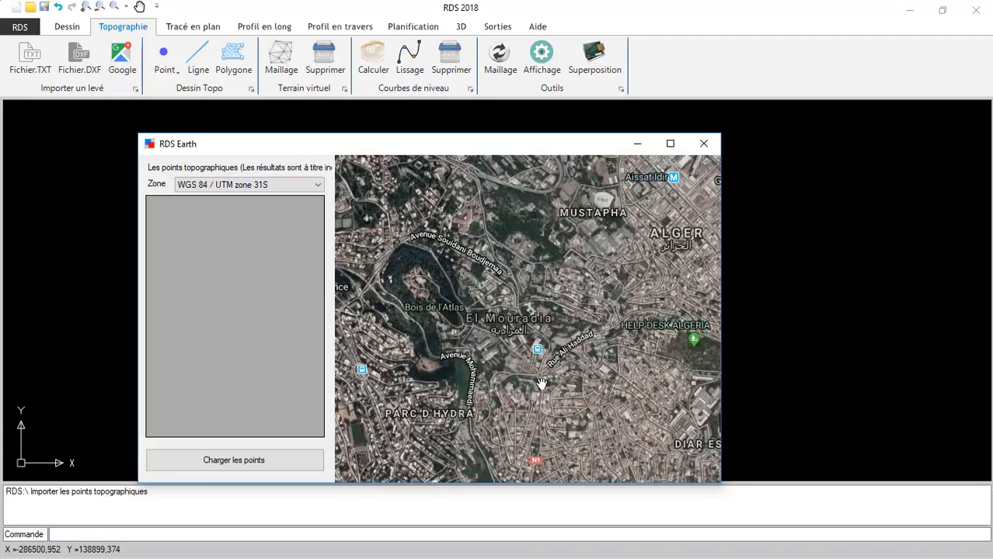
# - Locate the Stade de Birkhadem on the satellite map and frame the whole pitch
pyautogui.moveTo(473, 428); pyautogui.dragTo(449, 332)
pyautogui.moveTo(434, 413); pyautogui.dragTo(469, 303)
pyautogui.moveTo(484, 432); pyautogui.dragTo(497, 185)
pyautogui.scroll(4, 460, 412)
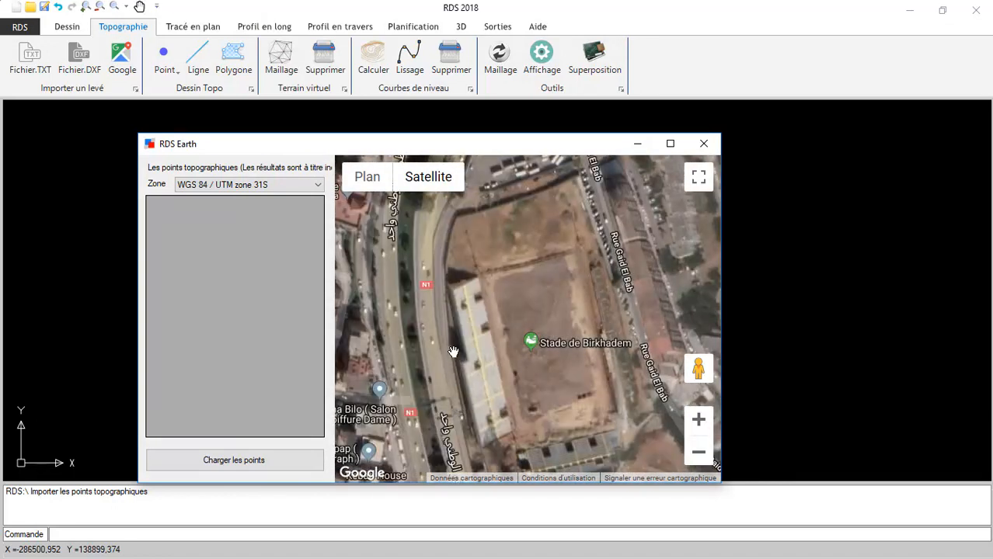
pyautogui.scroll(4, 443, 348)
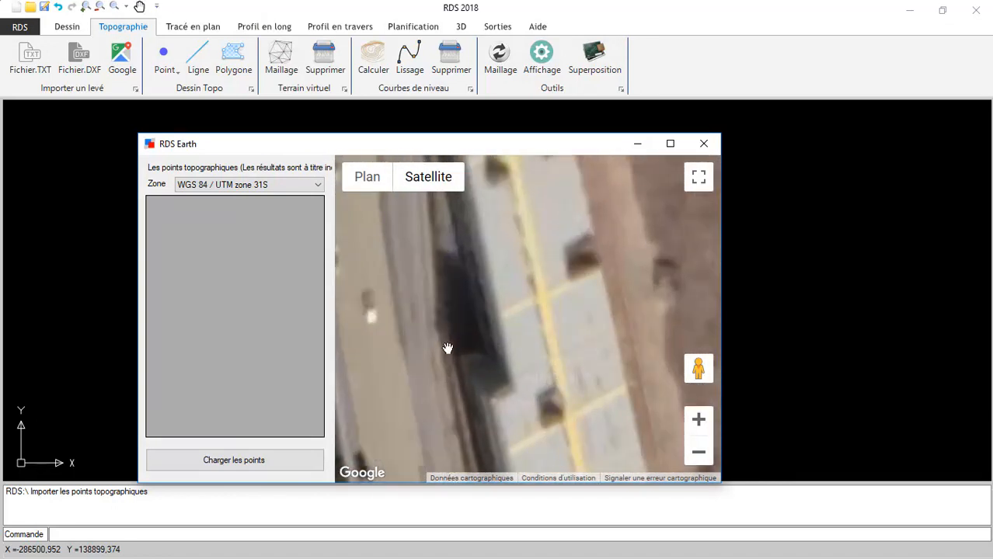
pyautogui.scroll(-3, 442, 357)
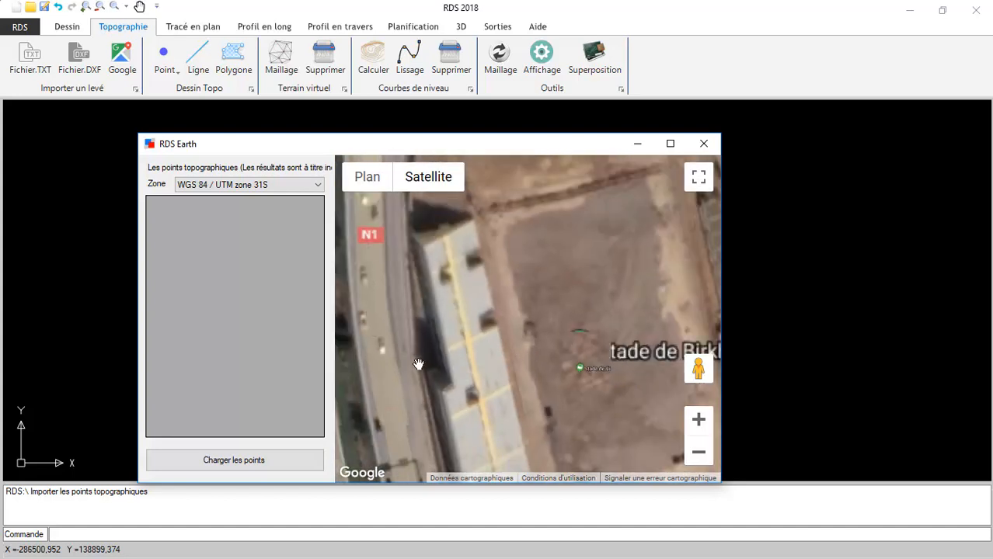
pyautogui.scroll(-1, 412, 353)
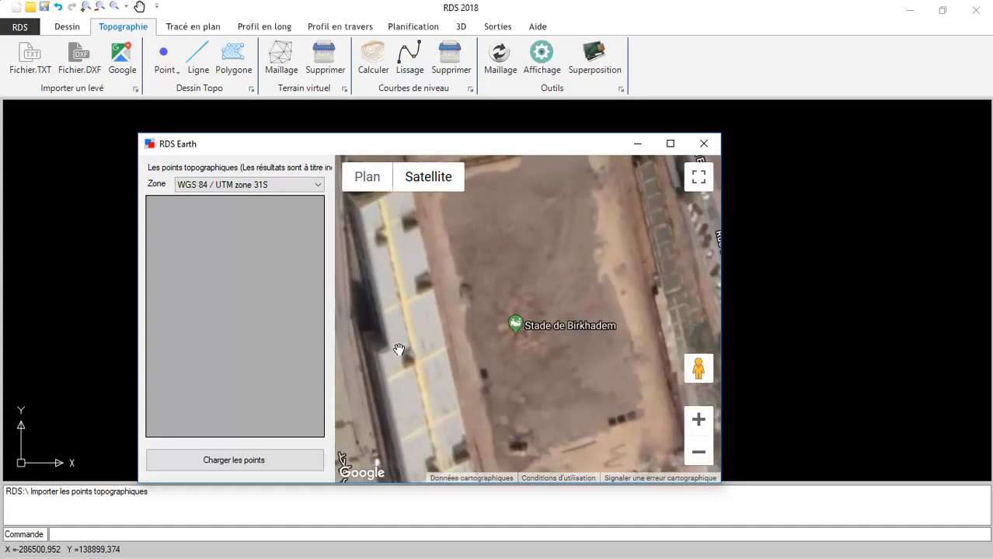
pyautogui.scroll(1, 503, 405)
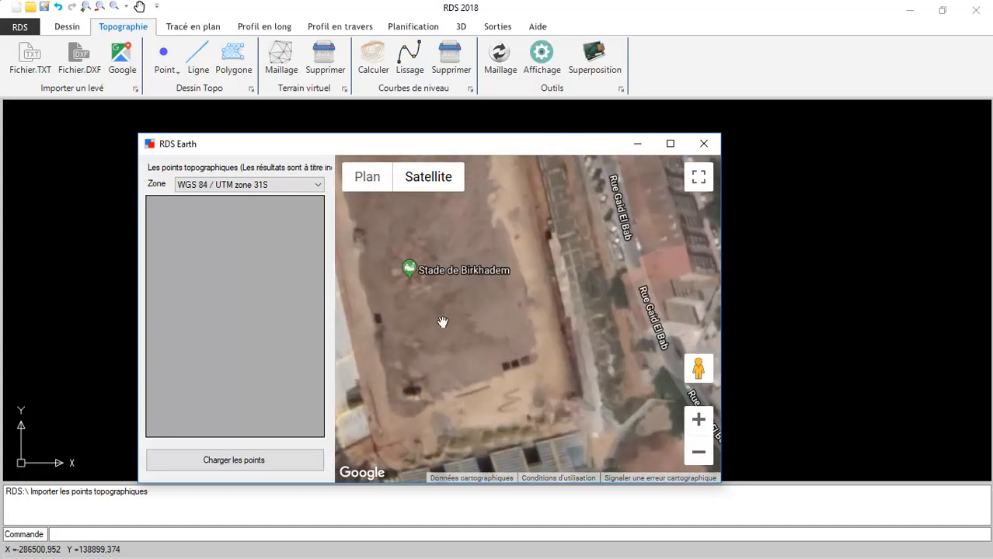
pyautogui.moveTo(442, 317); pyautogui.dragTo(454, 353)
pyautogui.scroll(-1, 454, 352)
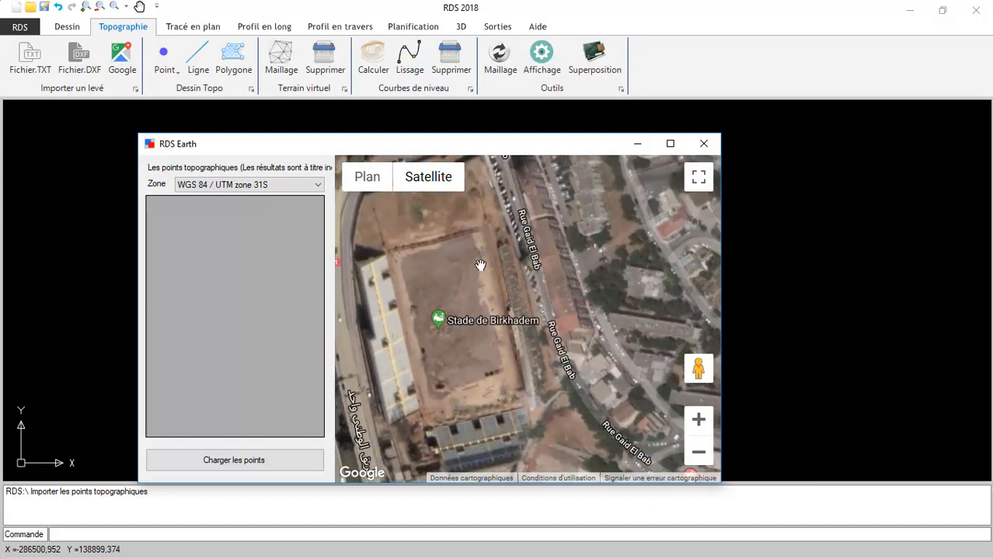
# - Place a row of survey points along the pitch's east side, from its north-east corner down to the south-east corner
pyautogui.click(483, 233)
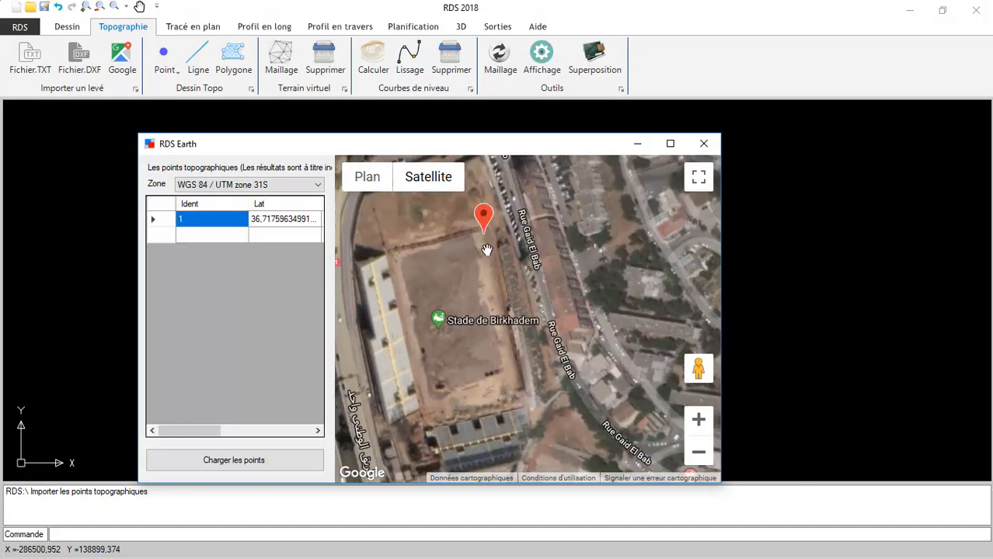
pyautogui.click(484, 241)
pyautogui.click(491, 260)
pyautogui.click(493, 267)
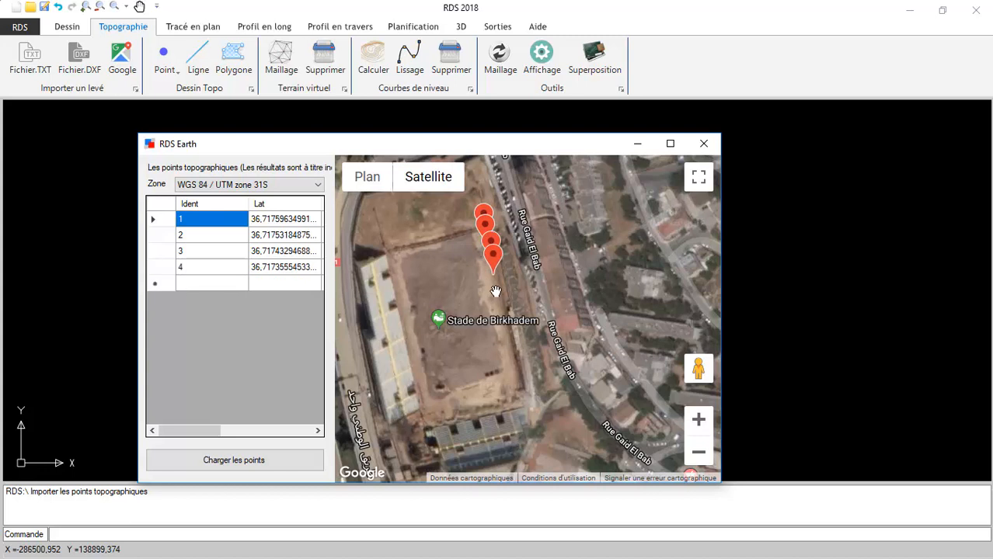
pyautogui.click(496, 281)
pyautogui.click(499, 296)
pyautogui.click(504, 312)
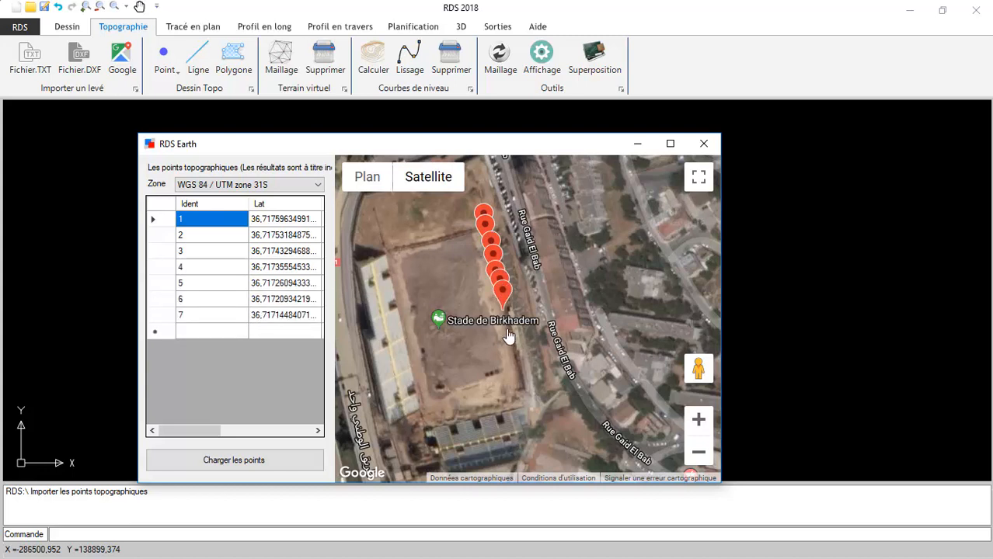
pyautogui.click(508, 333)
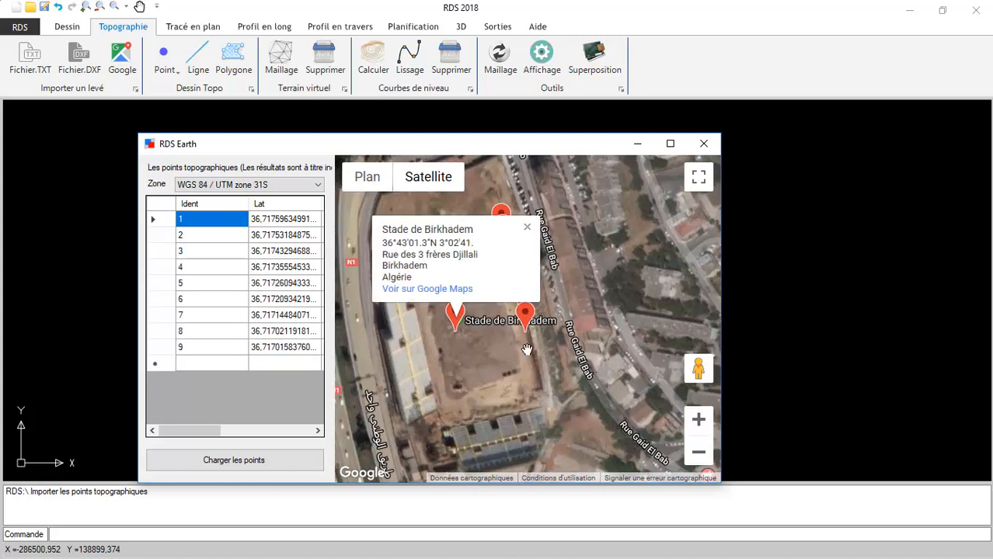
pyautogui.click(527, 340)
pyautogui.click(530, 355)
pyautogui.click(533, 371)
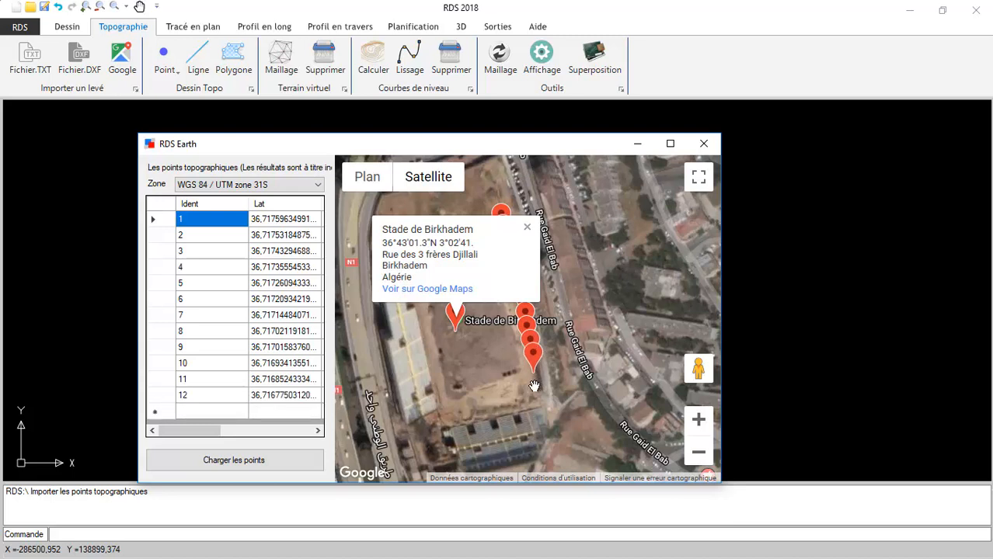
pyautogui.click(534, 380)
pyautogui.click(537, 394)
# - Place survey points along the pitch's south edge up to its south-west corner, enlarging the map window to full screen
pyautogui.click(521, 398)
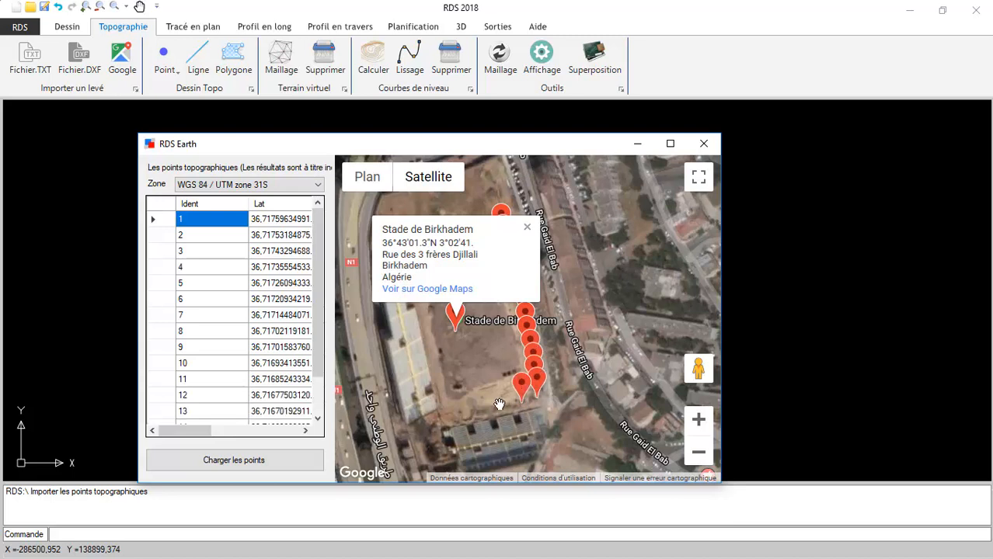
pyautogui.click(506, 401)
pyautogui.click(486, 406)
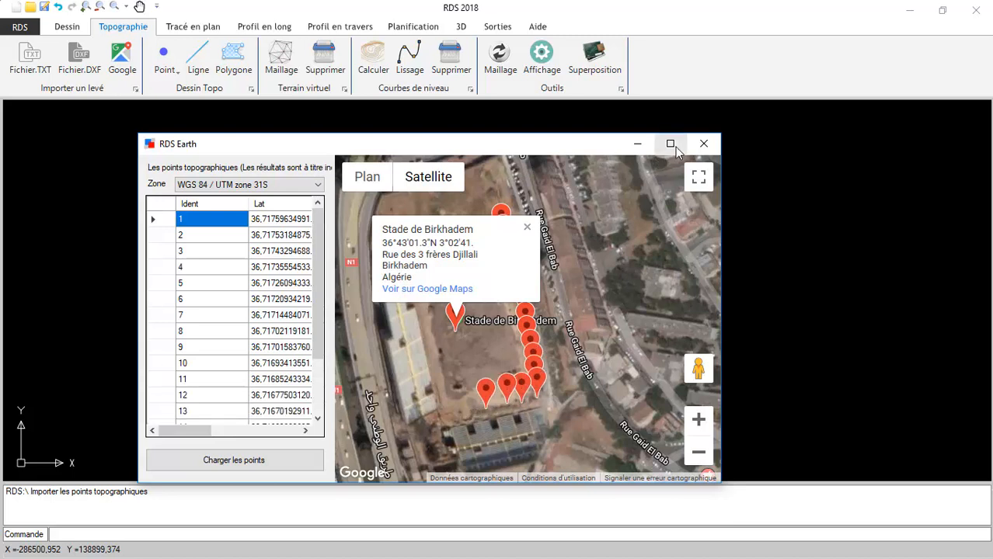
pyautogui.click(670, 145)
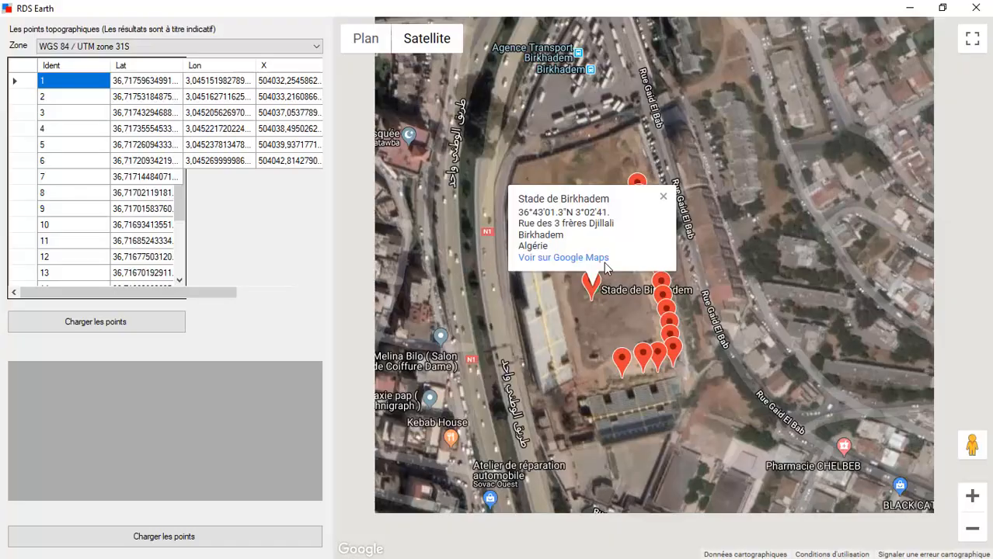
pyautogui.click(597, 375)
pyautogui.click(586, 377)
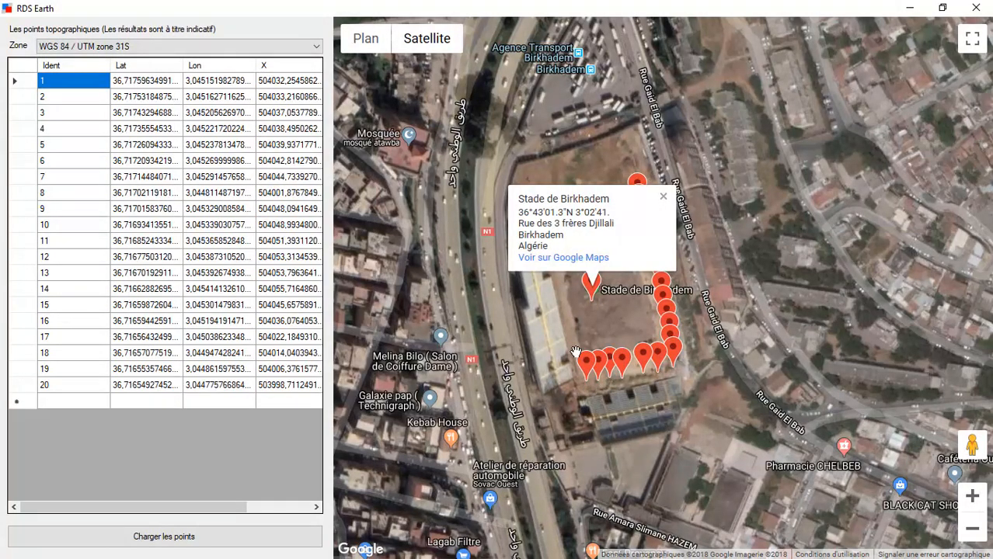
# - Place survey points up the pitch's west side and dismiss the Stade de Birkhadem info bubble covering the map
pyautogui.click(574, 341)
pyautogui.click(664, 197)
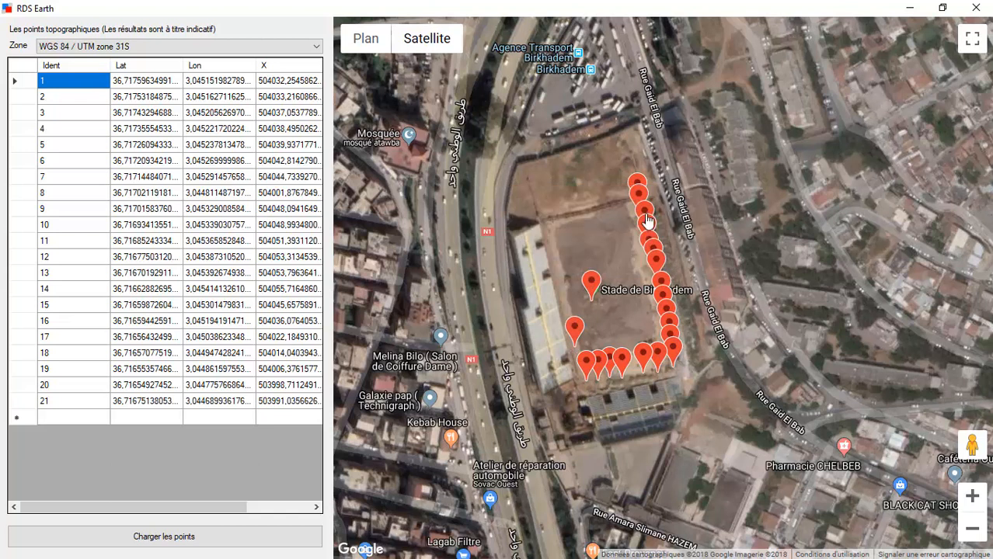
pyautogui.click(563, 307)
pyautogui.click(557, 265)
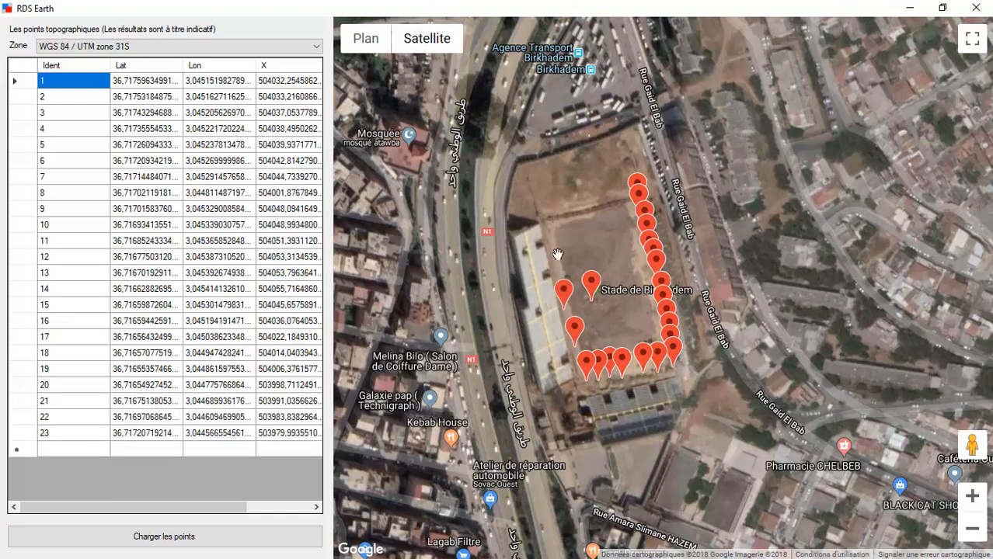
pyautogui.click(551, 230)
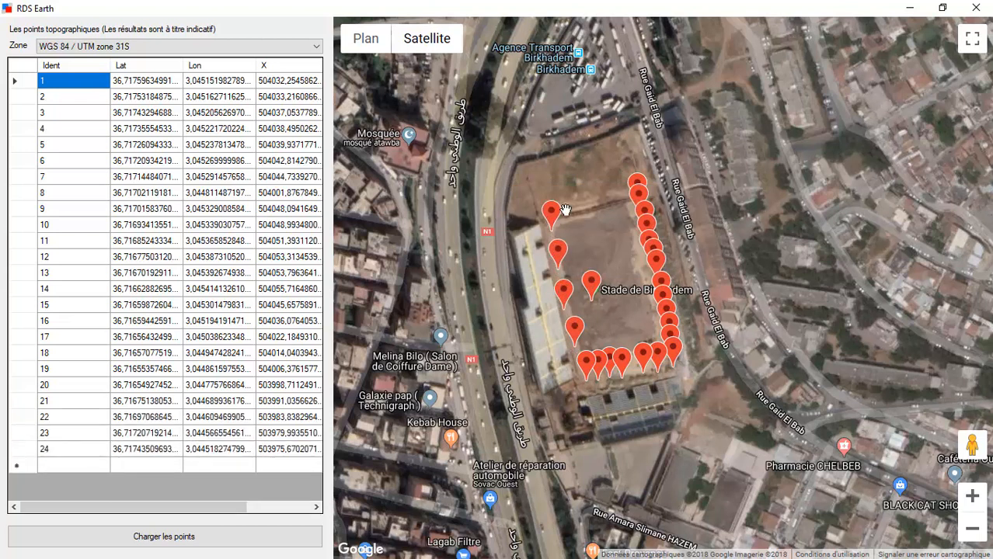
# - Place survey points along the pitch's north edge to close the ring at the north-east corner
pyautogui.click(565, 207)
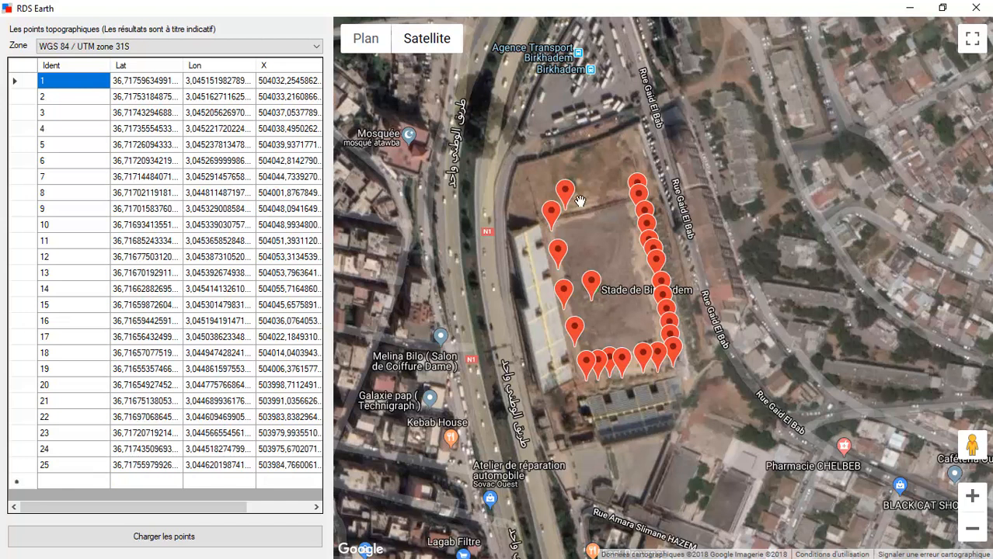
pyautogui.click(579, 201)
pyautogui.click(595, 196)
pyautogui.click(613, 191)
pyautogui.click(623, 191)
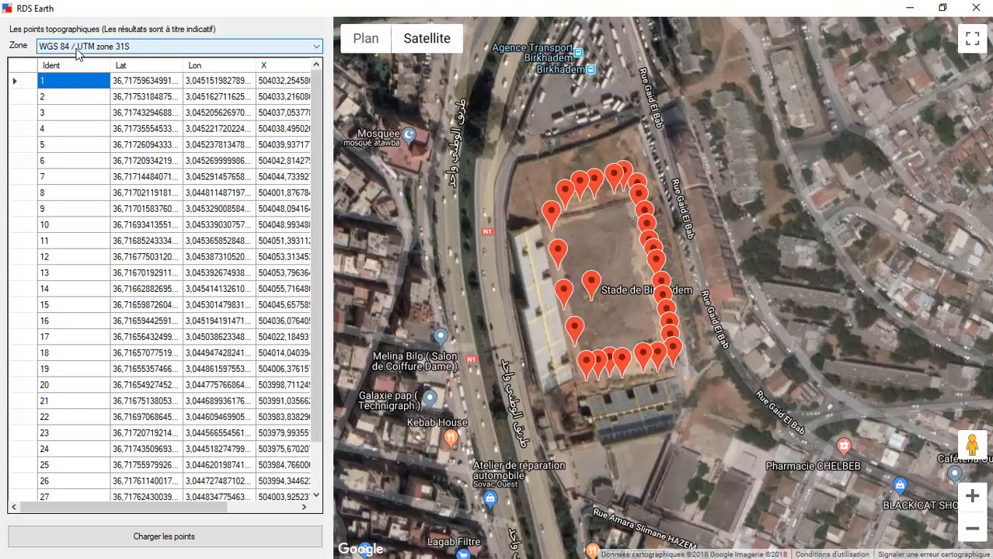
# - Load the picked map points and import them as Levé topographique N°=1 with only Z and Identité displayed, and check their labels
pyautogui.click(188, 544)
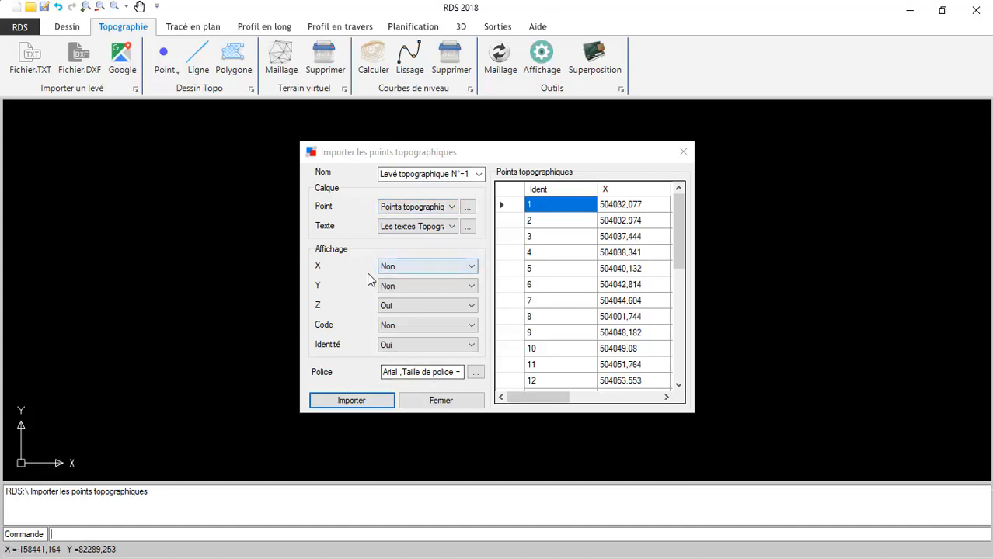
pyautogui.click(353, 401)
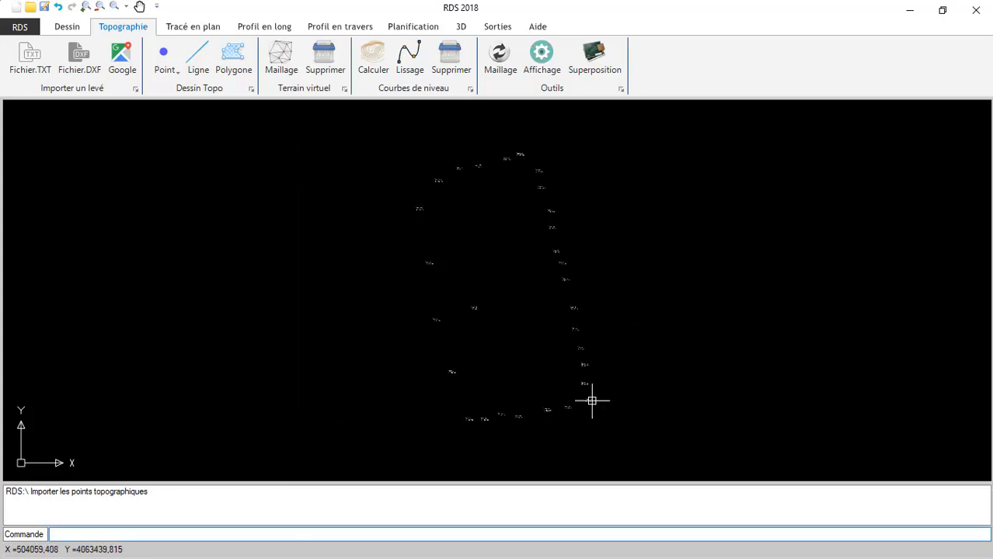
pyautogui.scroll(6, 584, 408)
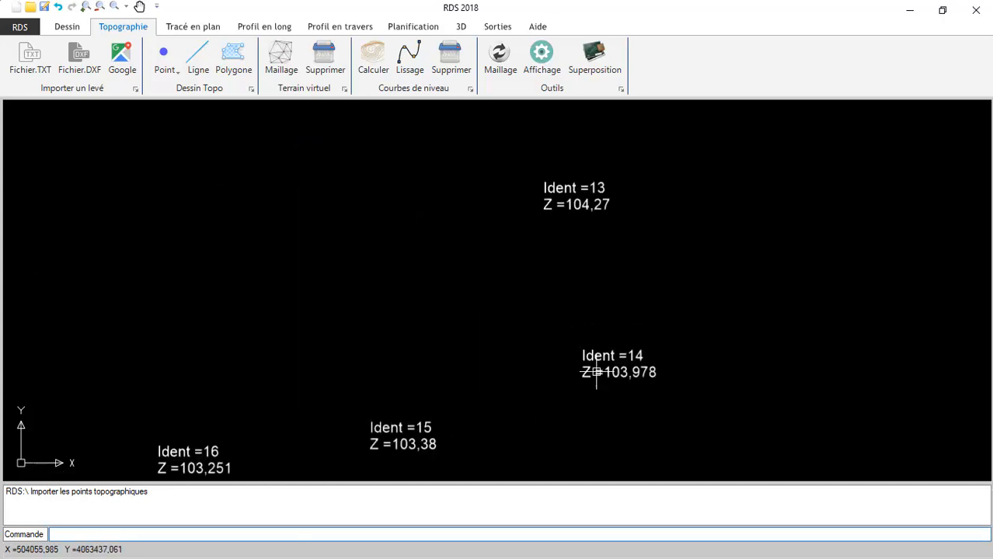
pyautogui.scroll(-6, 581, 365)
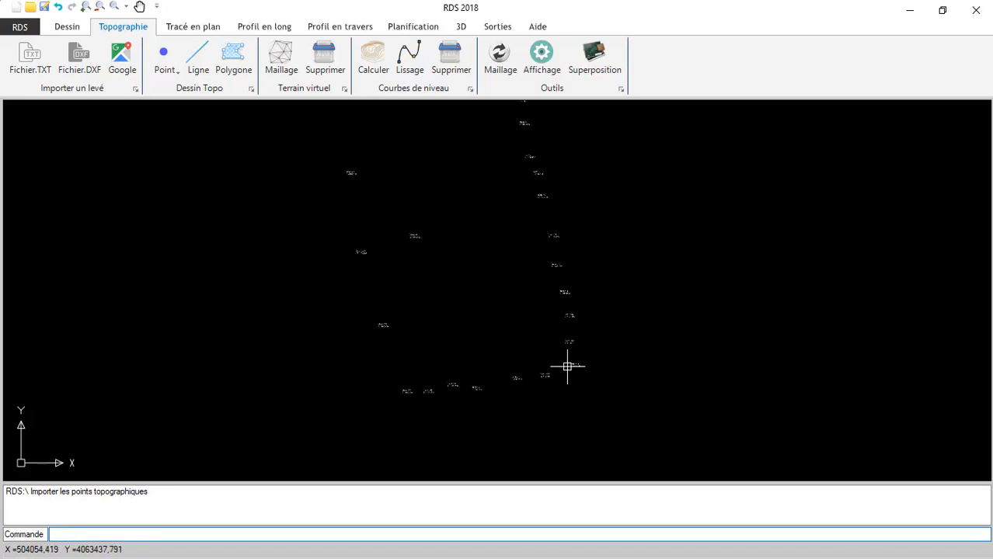
pyautogui.moveTo(454, 252); pyautogui.dragTo(430, 367, button='middle')
pyautogui.scroll(-1, 395, 285)
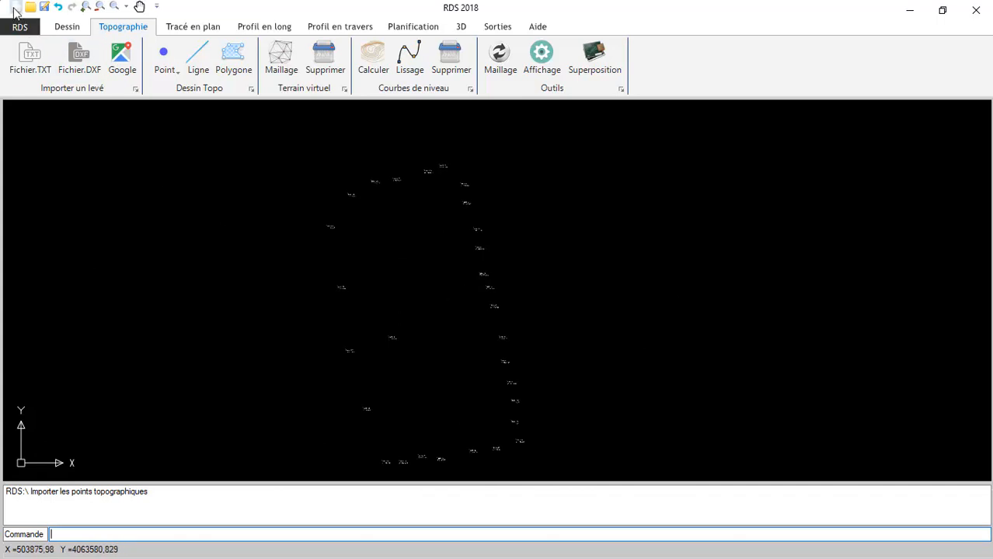
# - Start a new project without saving, and import the TXT survey file Mini Leve Topo using the Ident X Y Z Code structure
pyautogui.click(14, 10)
pyautogui.click(505, 335)
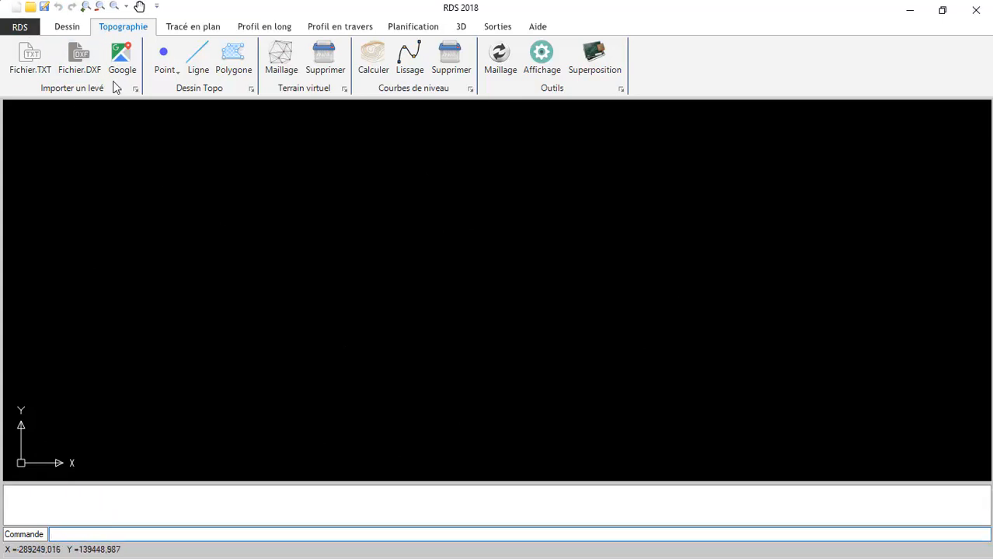
pyautogui.click(28, 66)
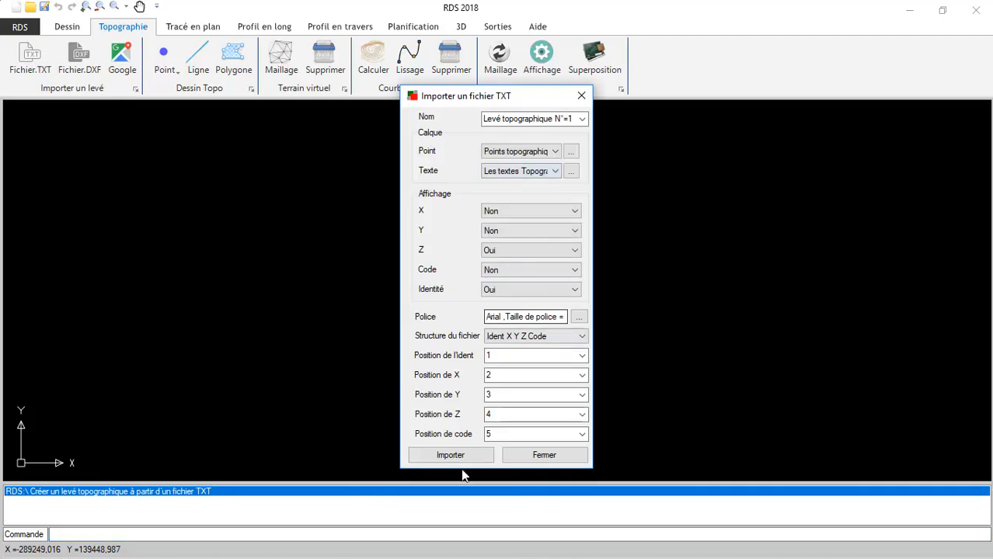
pyautogui.click(450, 456)
pyautogui.click(579, 224)
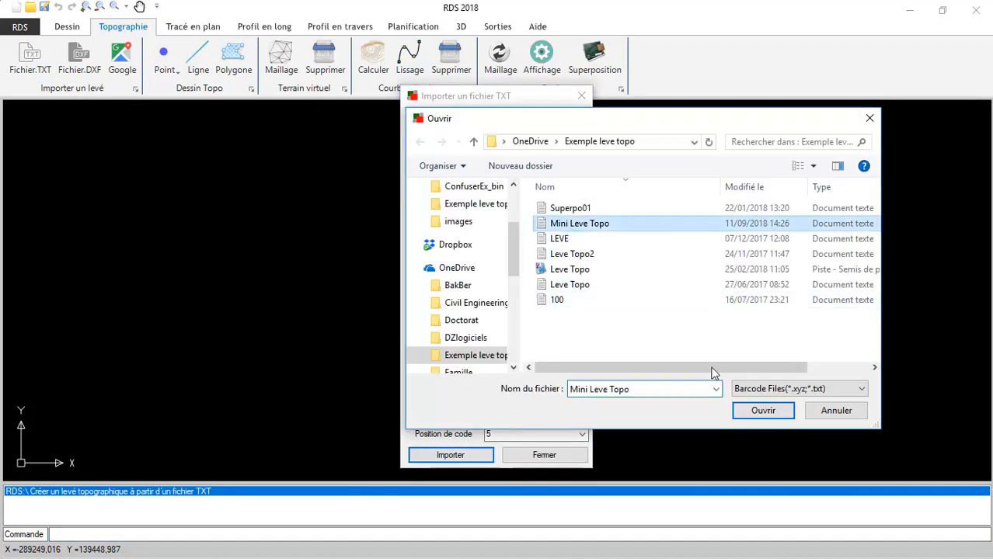
pyautogui.click(762, 411)
pyautogui.click(507, 249)
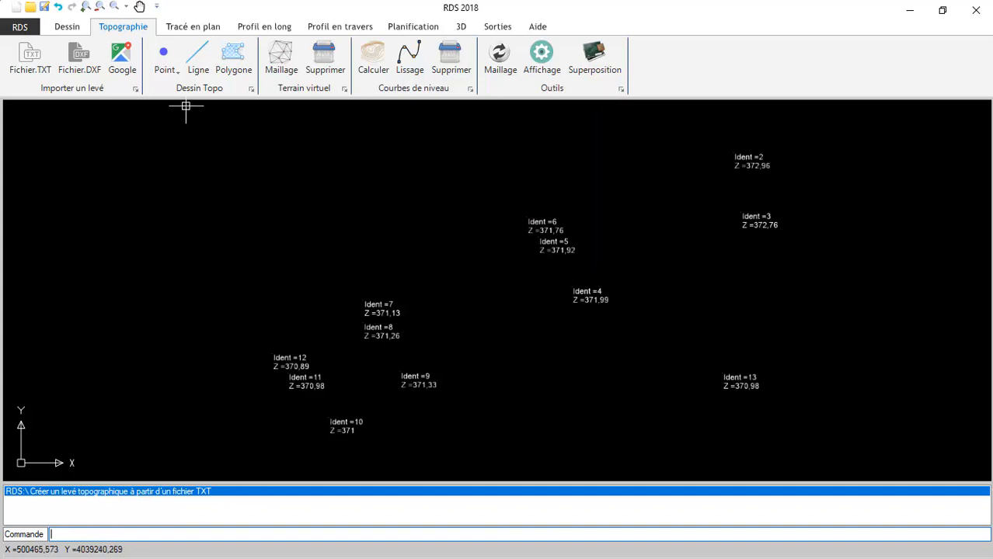
# - Start adding a topographic point by coordinates, keeping the drawing visible beside the dialog, and set its X to 500491
pyautogui.click(164, 62)
pyautogui.click(197, 95)
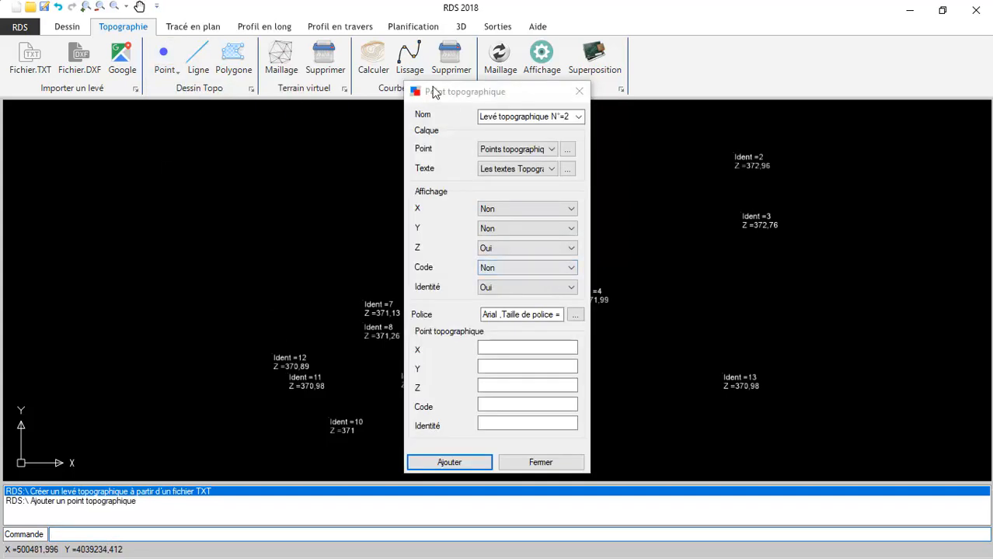
pyautogui.moveTo(437, 91); pyautogui.dragTo(692, 52)
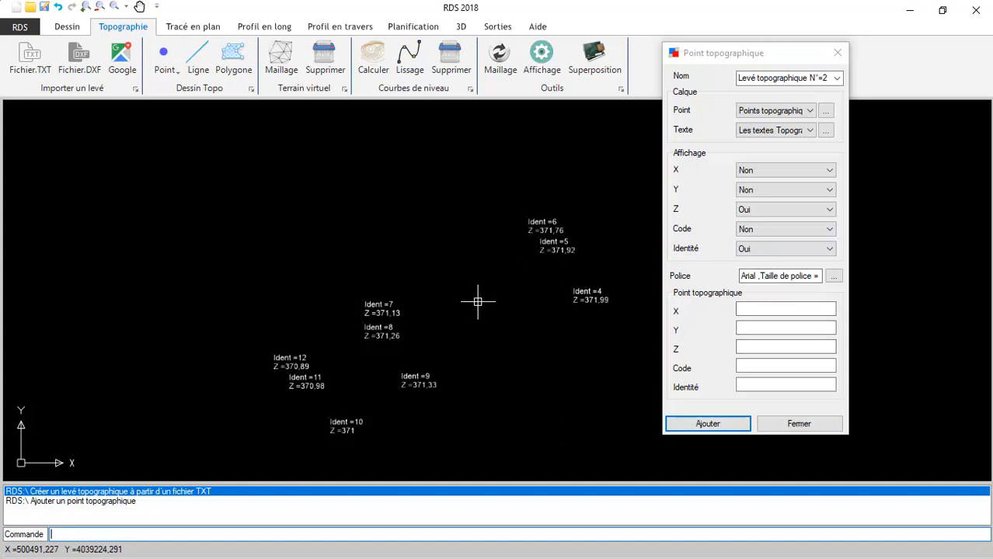
pyautogui.click(771, 312)
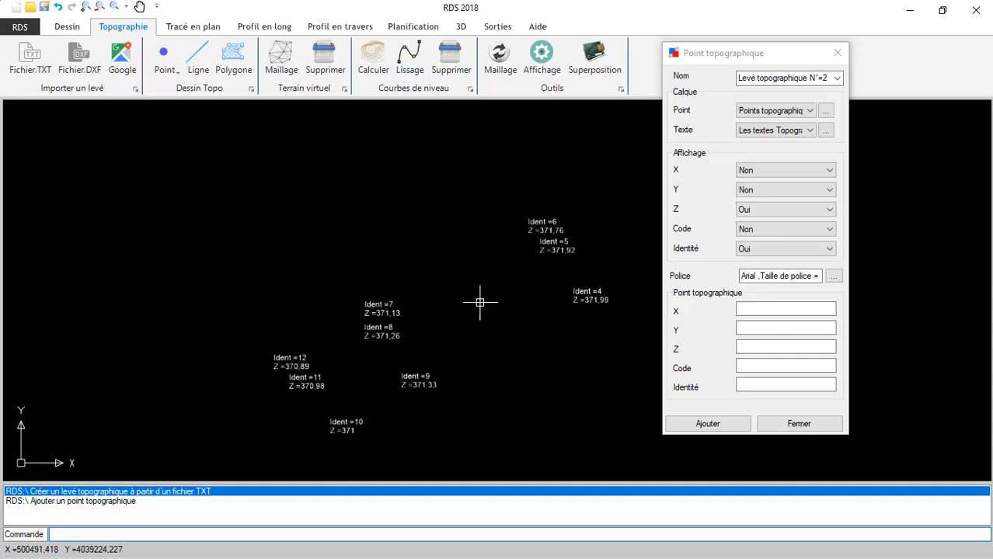
pyautogui.click(750, 309)
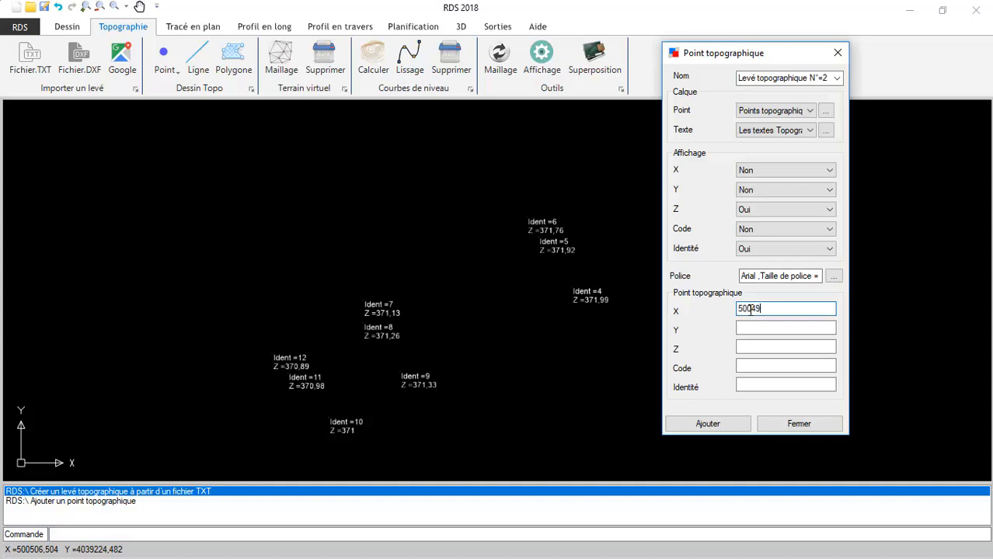
pyautogui.write('500491')
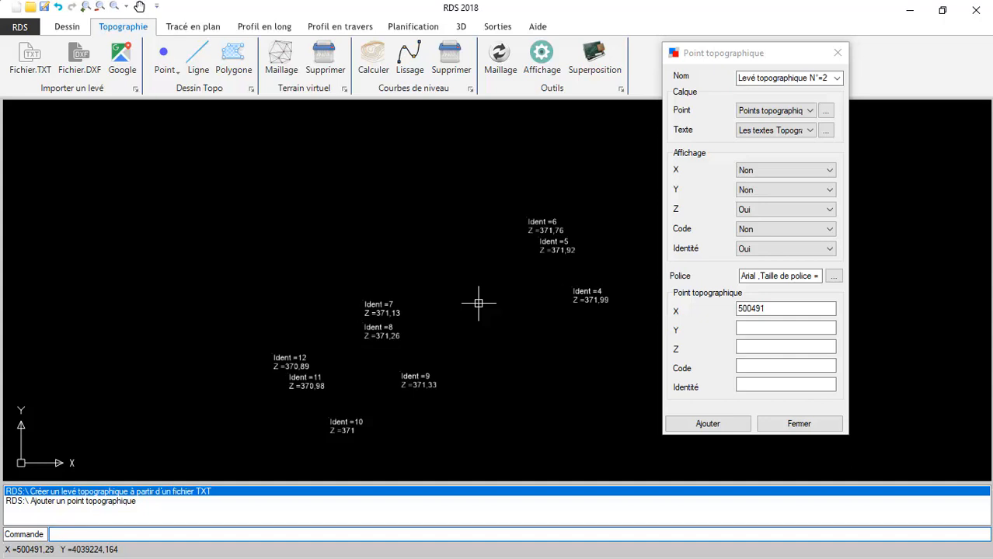
# - Set the point's Y to 4039229, Z to 380, code to Arb and identity to 21, add it and close the dialog
pyautogui.click(744, 327)
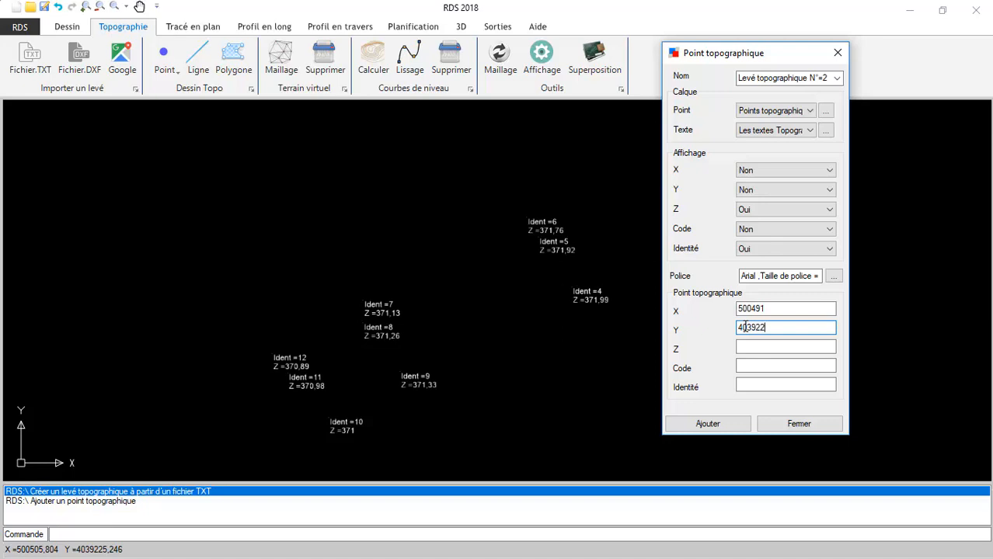
pyautogui.press('Tab')
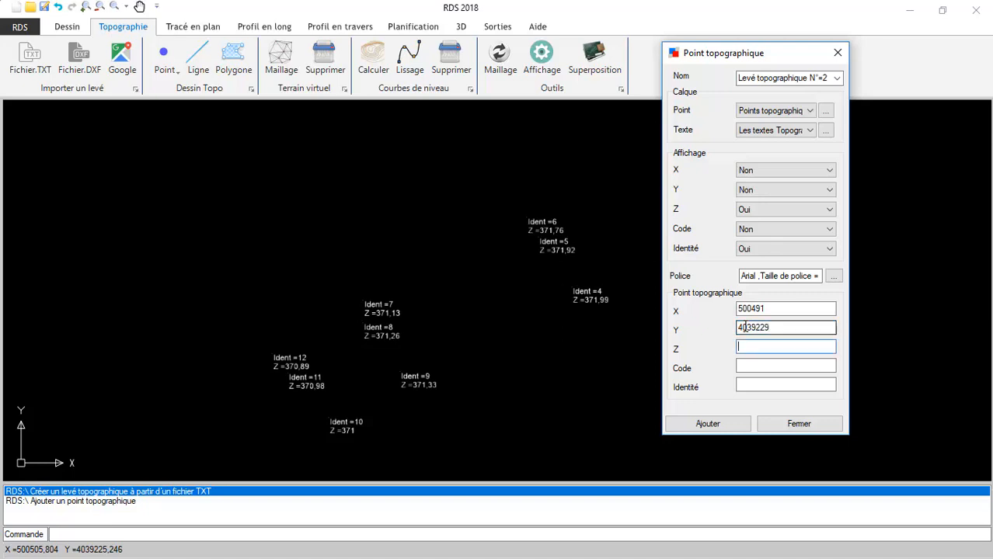
pyautogui.press('Tab')
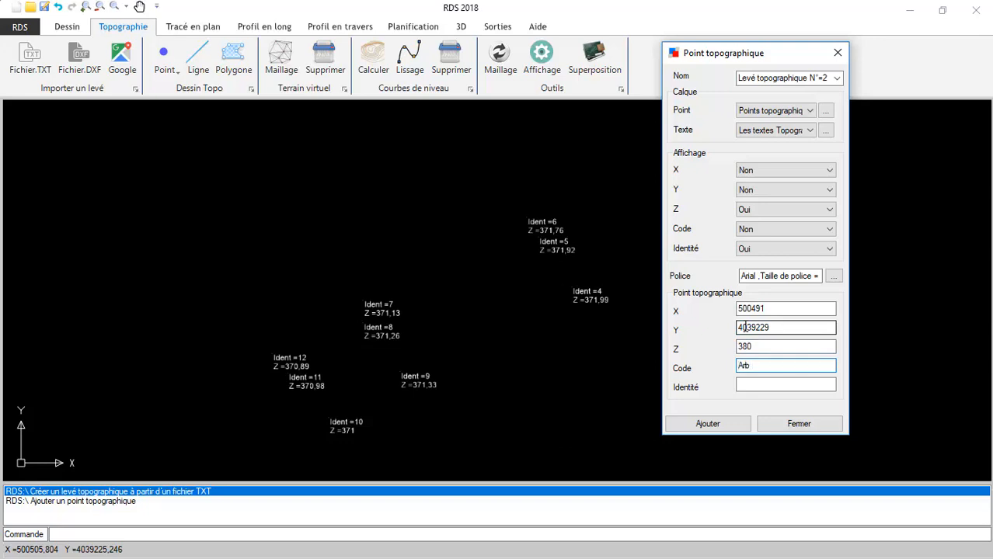
pyautogui.press('Tab')
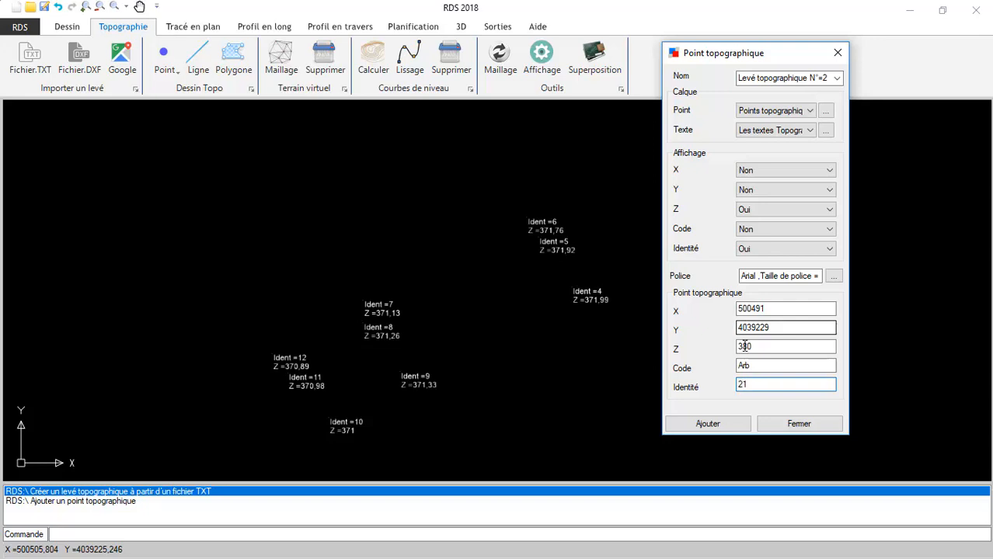
pyautogui.click(705, 423)
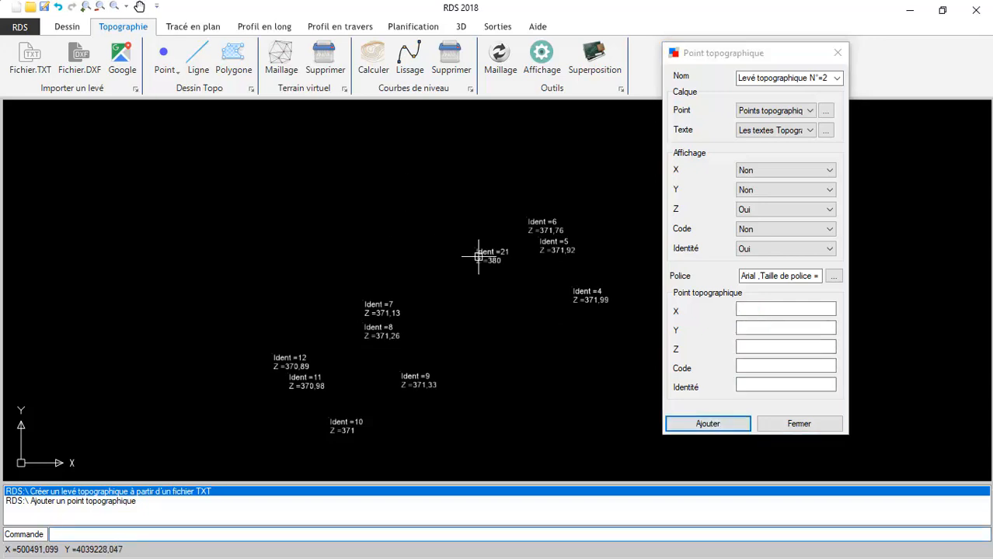
pyautogui.scroll(4, 476, 259)
pyautogui.scroll(-2, 474, 260)
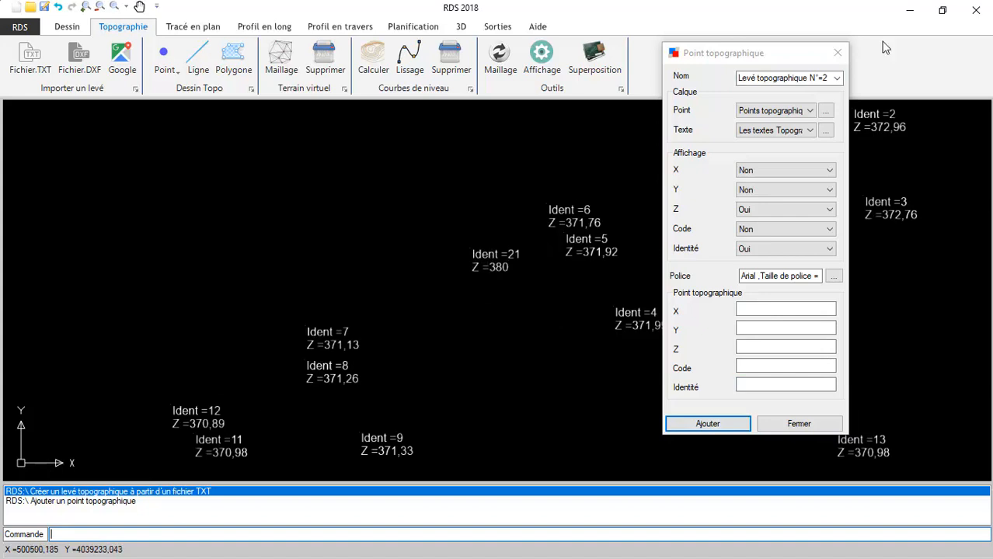
pyautogui.click(838, 53)
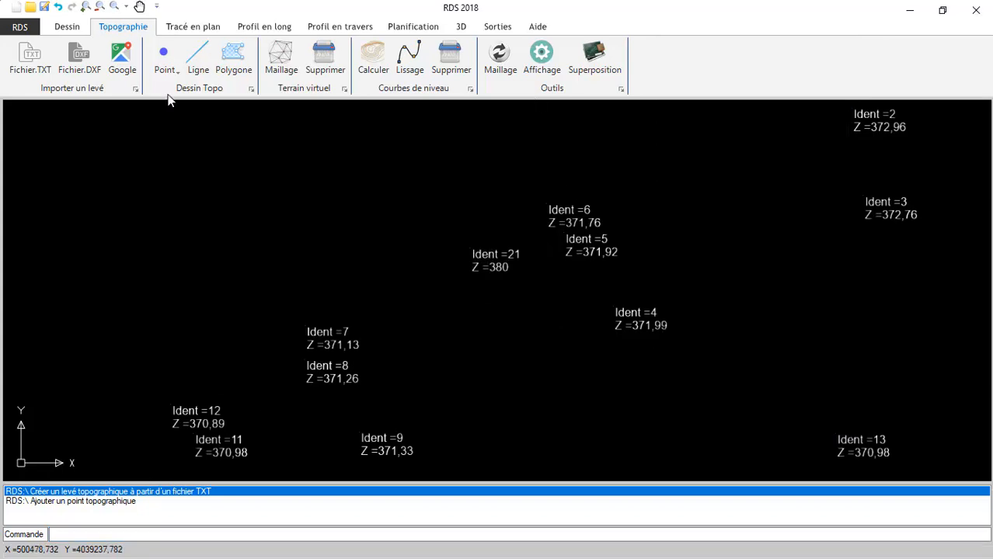
# - Start placing objects on topographic points for Levé topographique N°=1, keeping the drawing visible beside the dialog
pyautogui.click(165, 71)
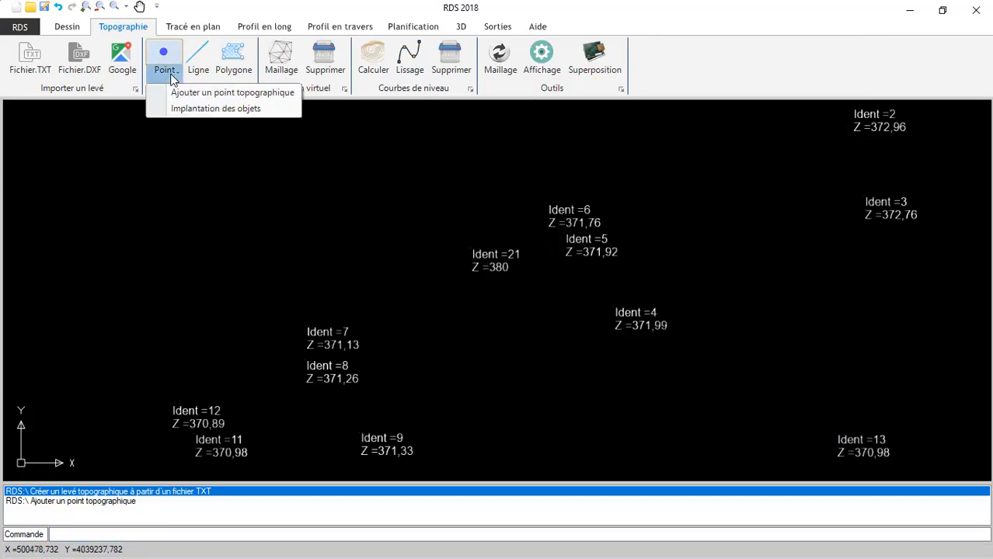
pyautogui.click(177, 110)
pyautogui.moveTo(466, 195); pyautogui.dragTo(171, 142)
pyautogui.scroll(-2, 648, 323)
pyautogui.click(289, 164)
pyautogui.click(237, 181)
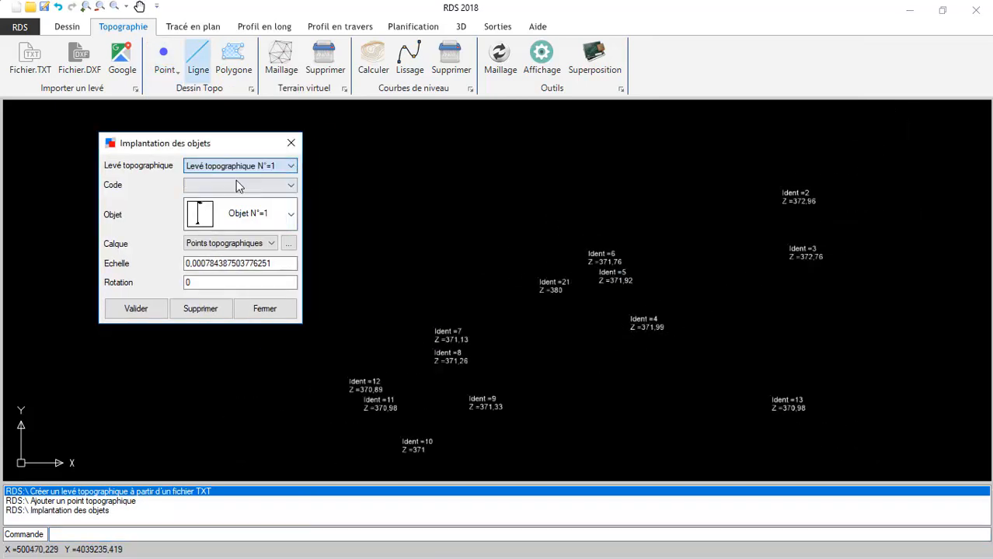
# - Place the tree symbol Objet N°=58 on the survey points coded arb
pyautogui.click(289, 186)
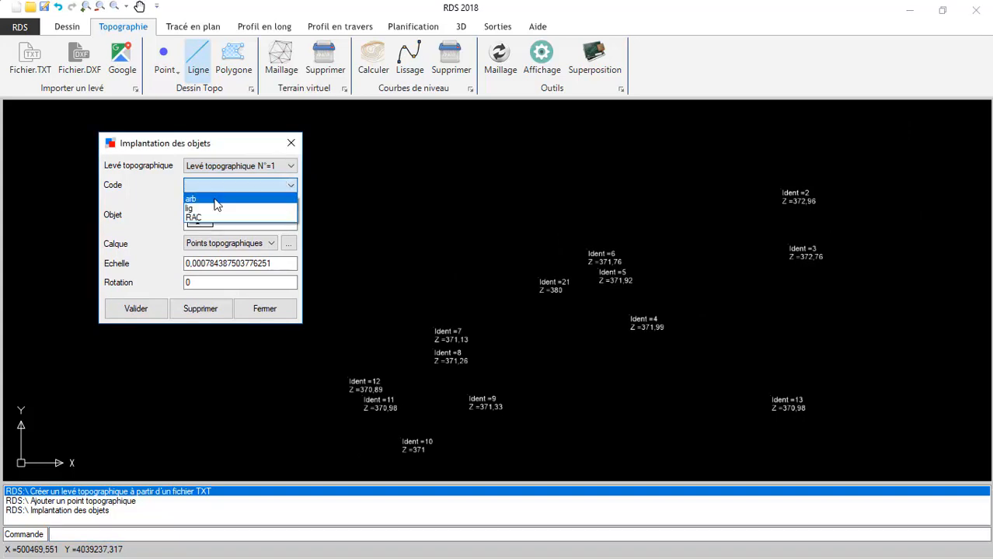
pyautogui.click(218, 200)
pyautogui.click(290, 215)
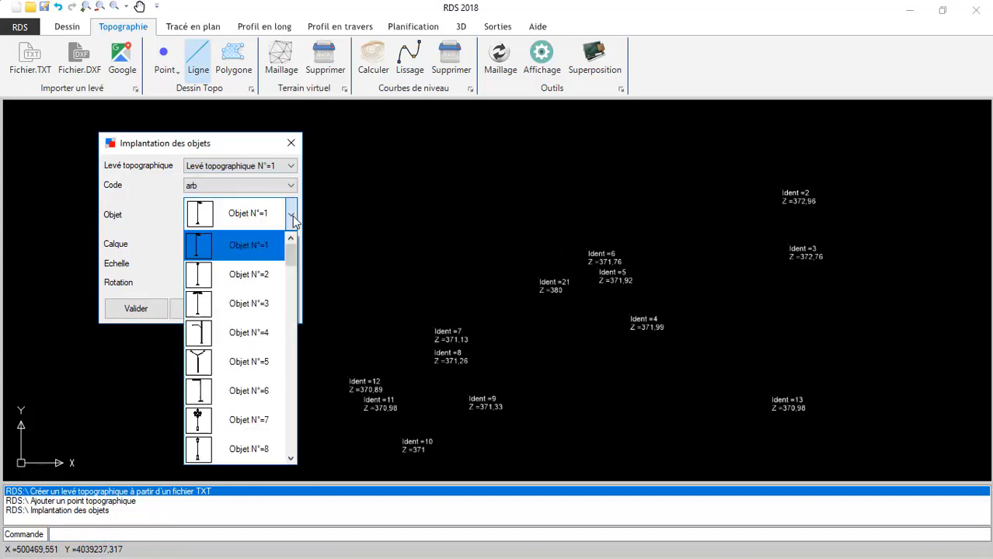
pyautogui.scroll(-11, 244, 375)
pyautogui.scroll(-7, 245, 374)
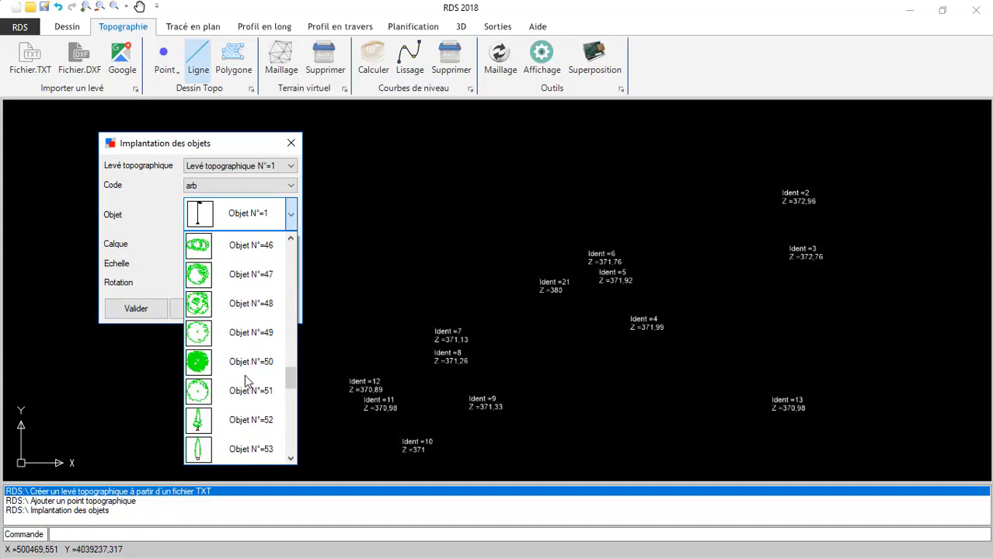
pyautogui.click(221, 330)
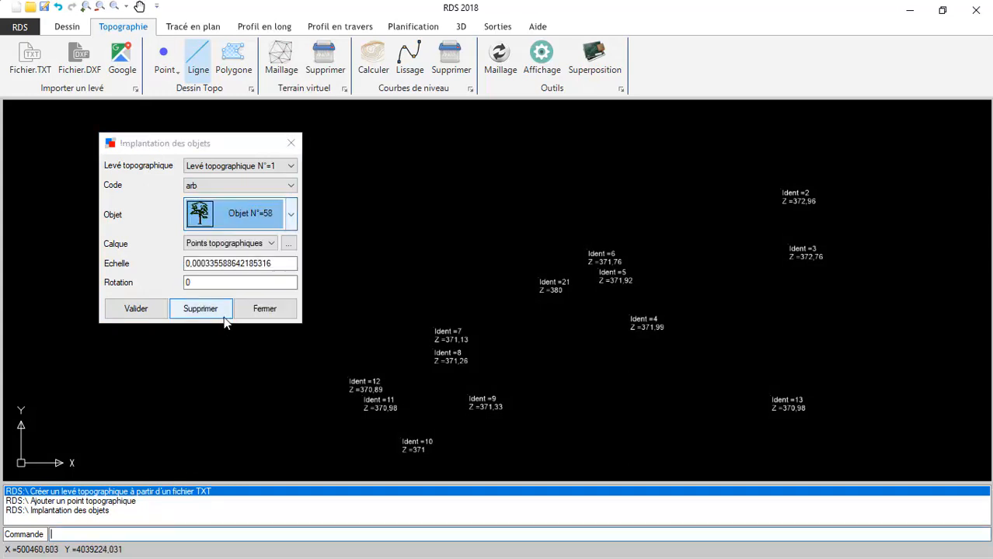
pyautogui.click(139, 309)
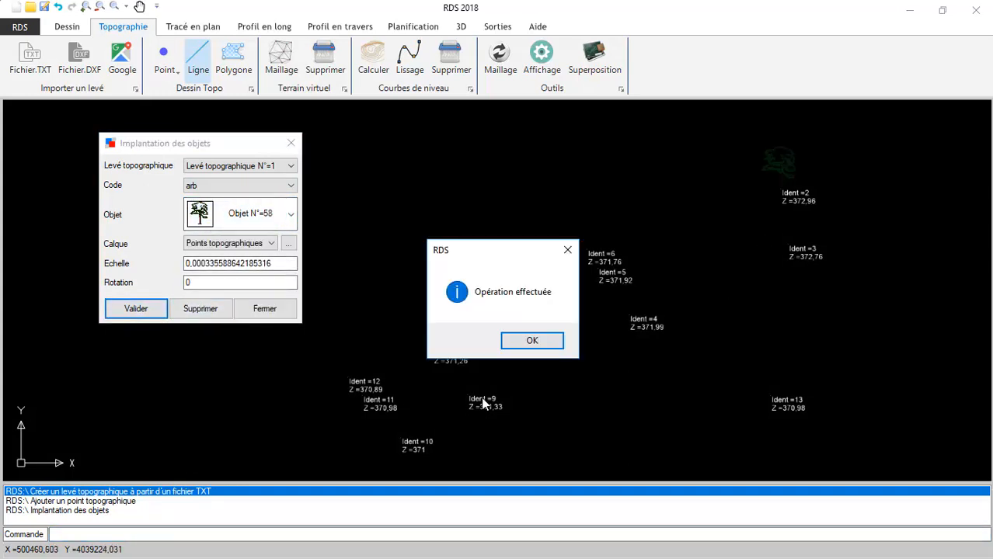
pyautogui.click(531, 341)
# - Place the lamp post symbol Objet N°=1 on the points coded lig and check the placed symbols in the drawing
pyautogui.click(290, 187)
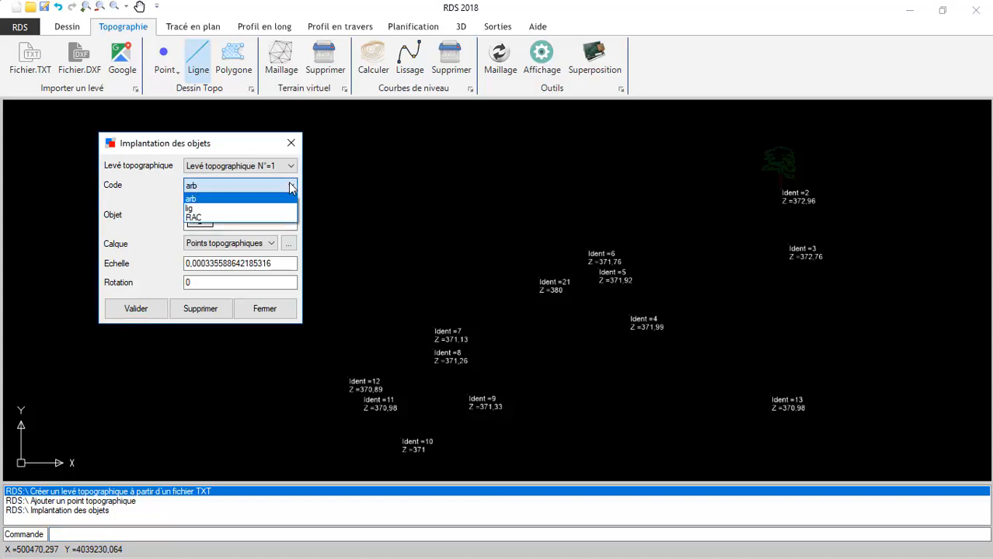
pyautogui.click(234, 208)
pyautogui.click(292, 218)
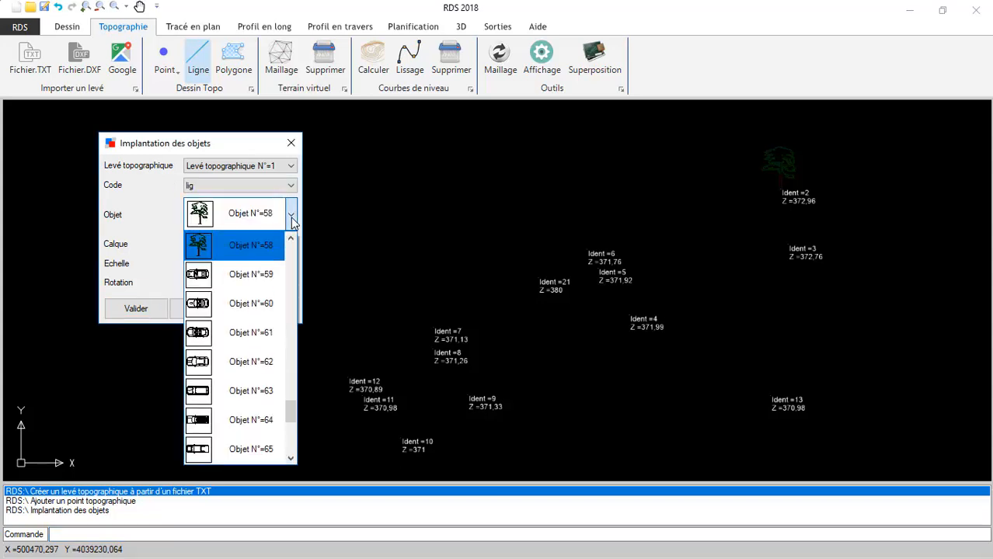
pyautogui.moveTo(294, 425); pyautogui.dragTo(294, 240)
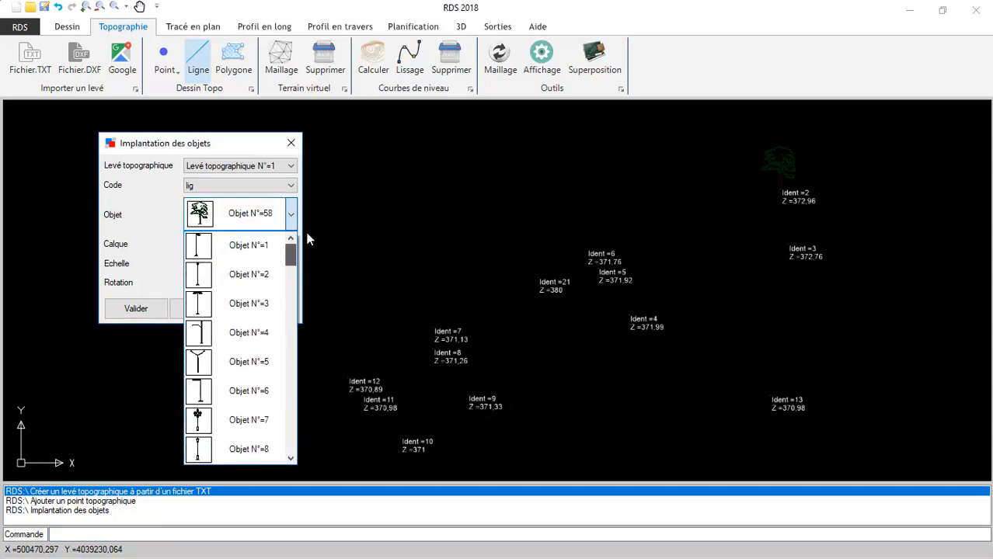
pyautogui.click(251, 245)
pyautogui.click(136, 309)
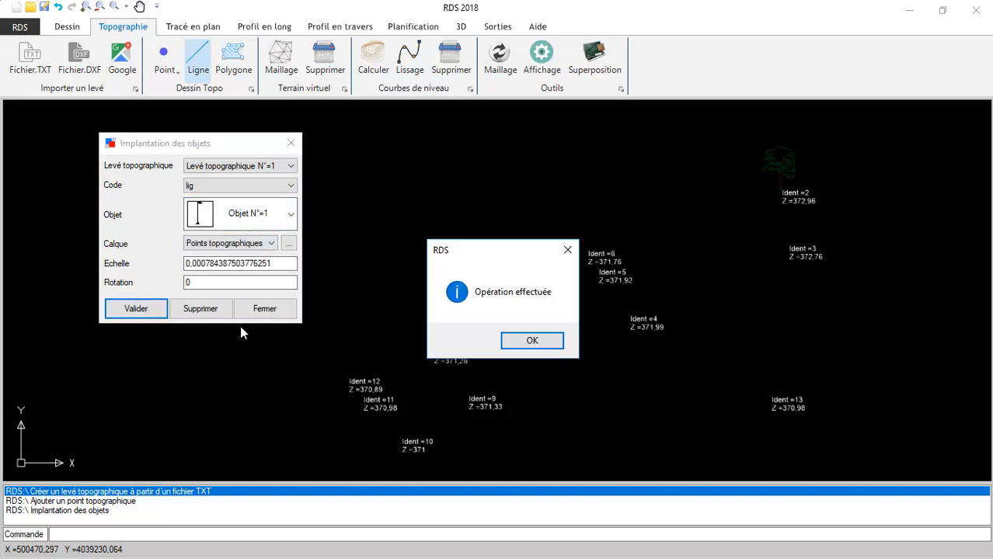
pyautogui.click(512, 341)
pyautogui.scroll(5, 432, 366)
pyautogui.scroll(-5, 422, 369)
pyautogui.scroll(-1, 385, 264)
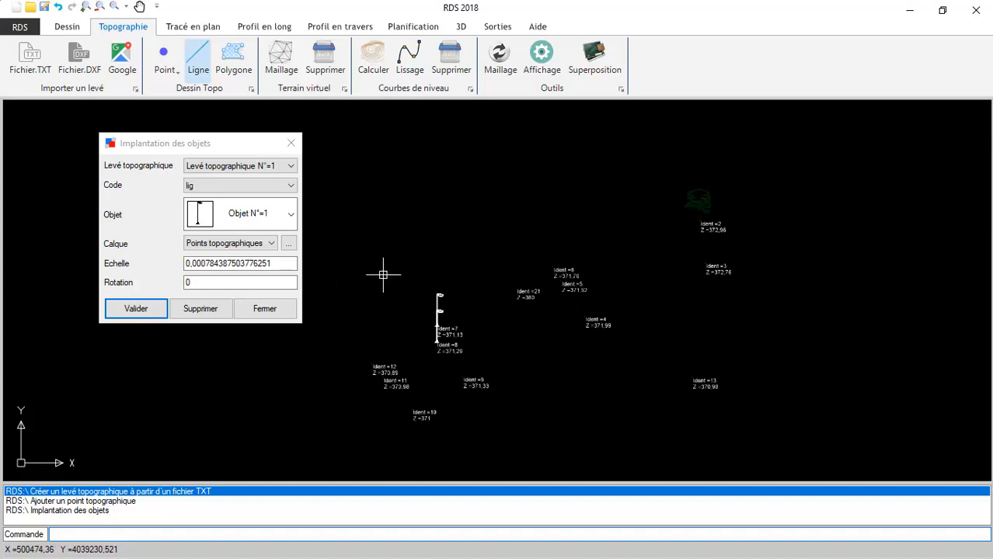
# - Place Objet N°=26 on the survey points coded RAC
pyautogui.click(291, 187)
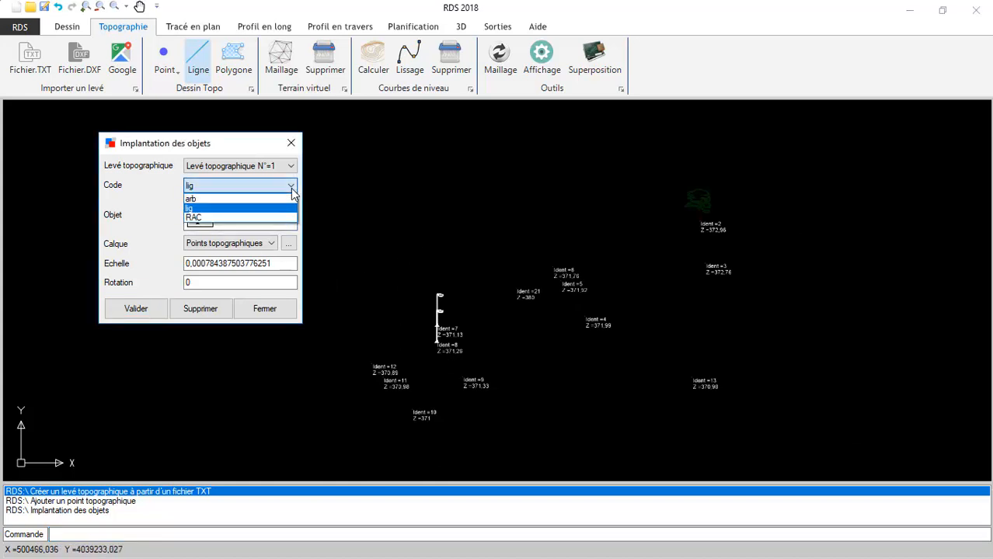
pyautogui.click(221, 217)
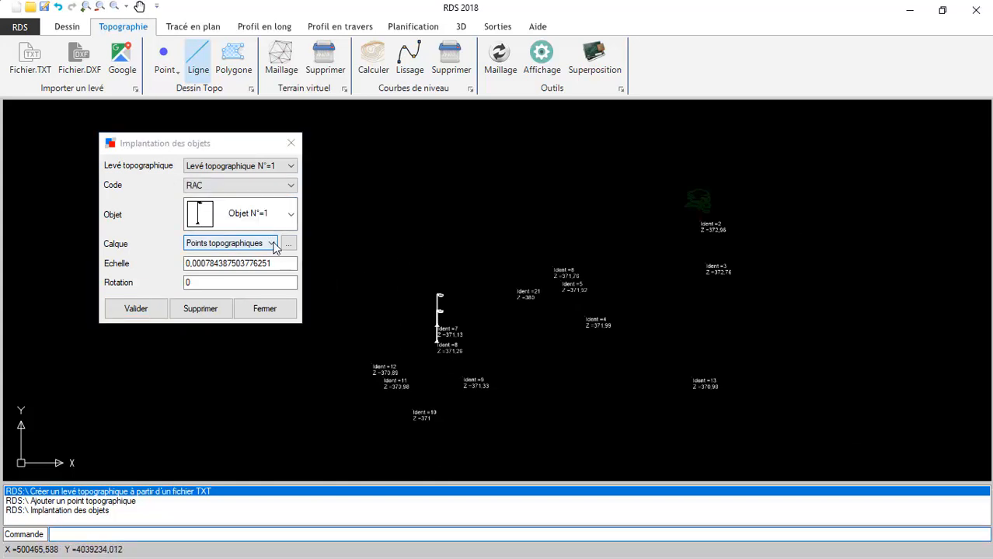
pyautogui.click(292, 216)
pyautogui.moveTo(295, 268); pyautogui.dragTo(292, 309)
pyautogui.click(224, 366)
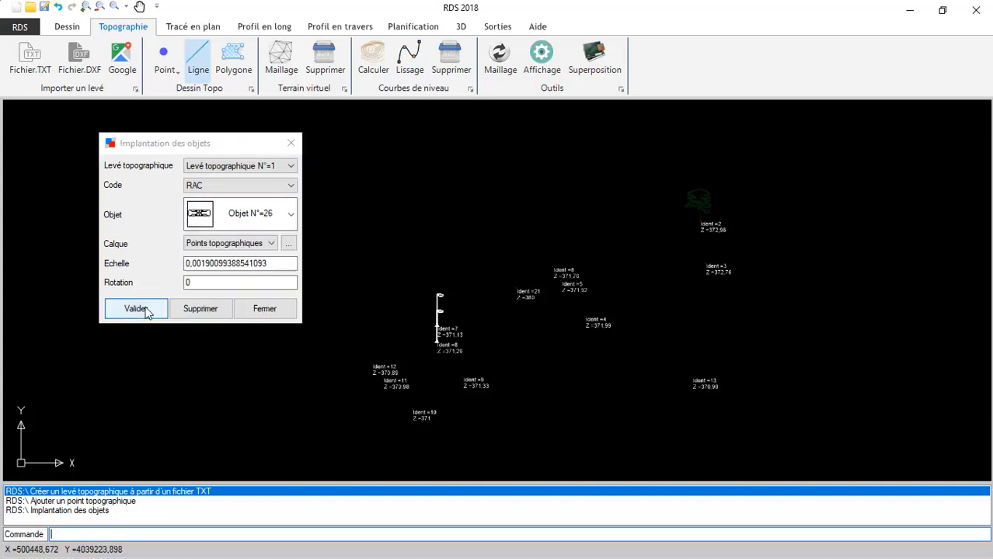
pyautogui.click(138, 310)
pyautogui.click(536, 341)
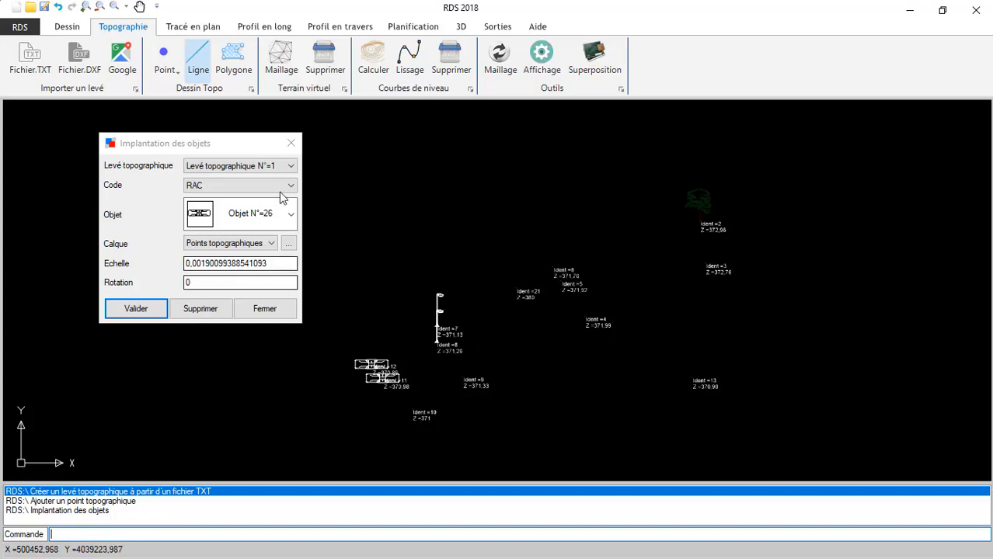
# - Remove the placed objects for the codes RAC, lig and arb, and close the object placement dialog
pyautogui.click(199, 308)
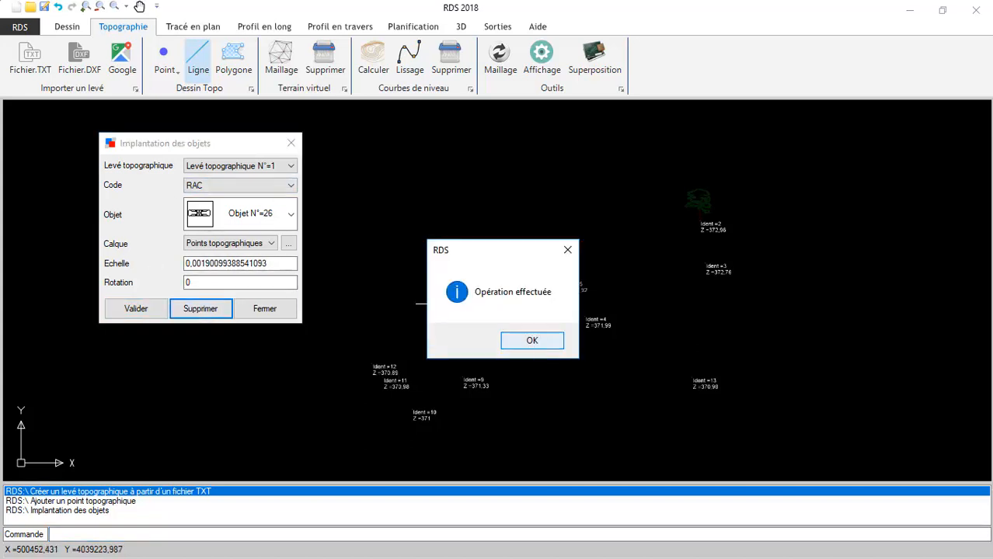
pyautogui.click(535, 342)
pyautogui.click(291, 187)
pyautogui.click(264, 205)
pyautogui.click(200, 308)
pyautogui.click(533, 341)
pyautogui.click(290, 185)
pyautogui.click(203, 197)
pyautogui.click(201, 309)
pyautogui.click(553, 338)
pyautogui.click(292, 140)
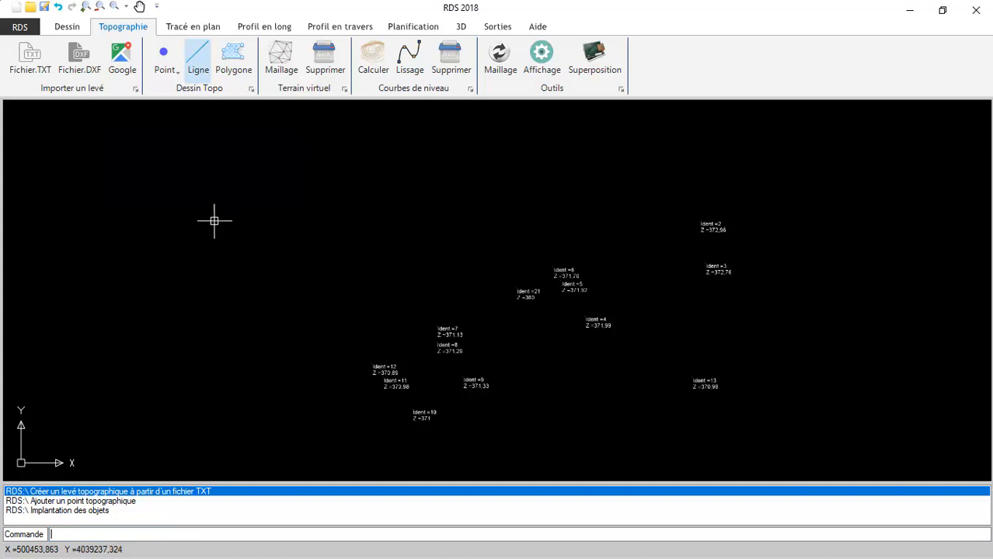
# - Start a new project without saving, and import the TXT survey file Leve Topo using the Ident X Y Z Code structure
pyautogui.click(14, 7)
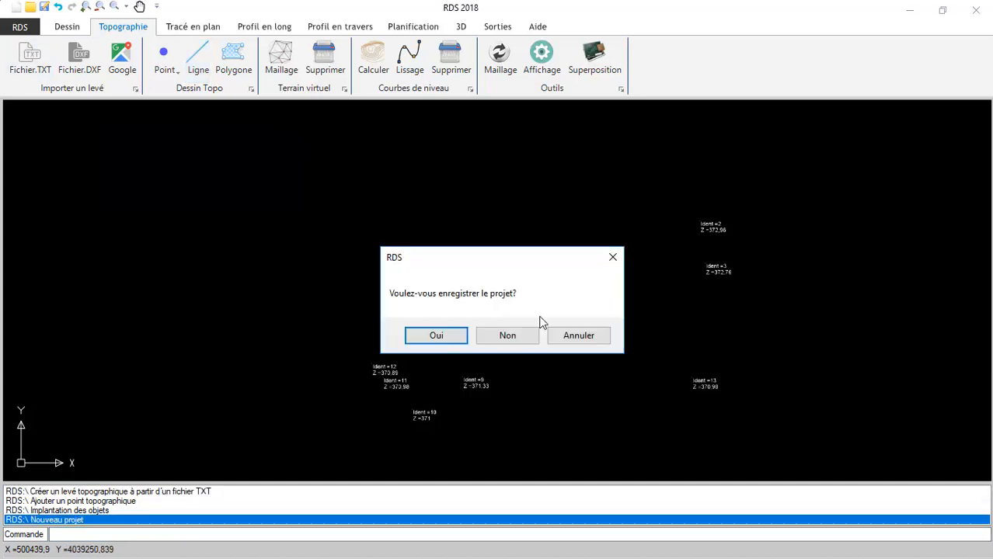
pyautogui.click(505, 336)
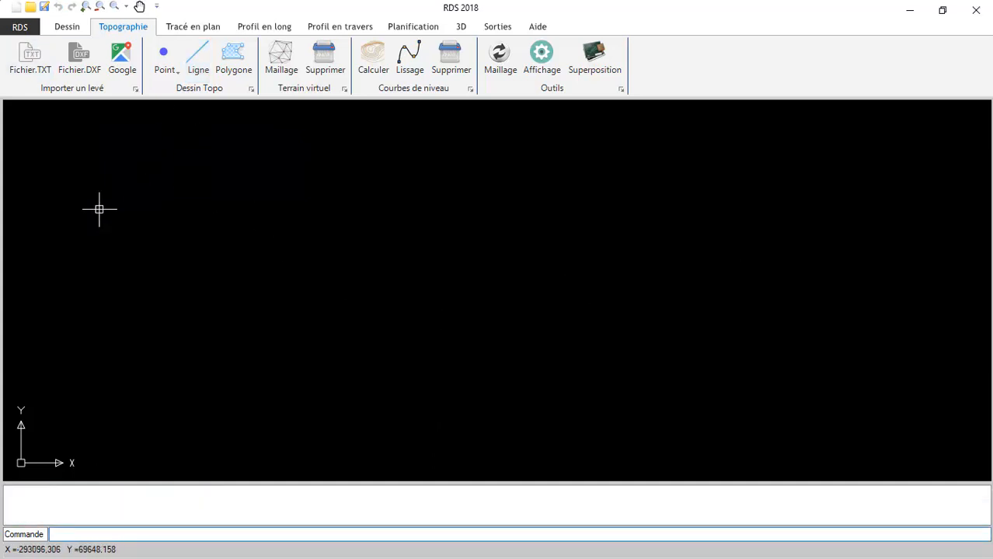
pyautogui.click(29, 72)
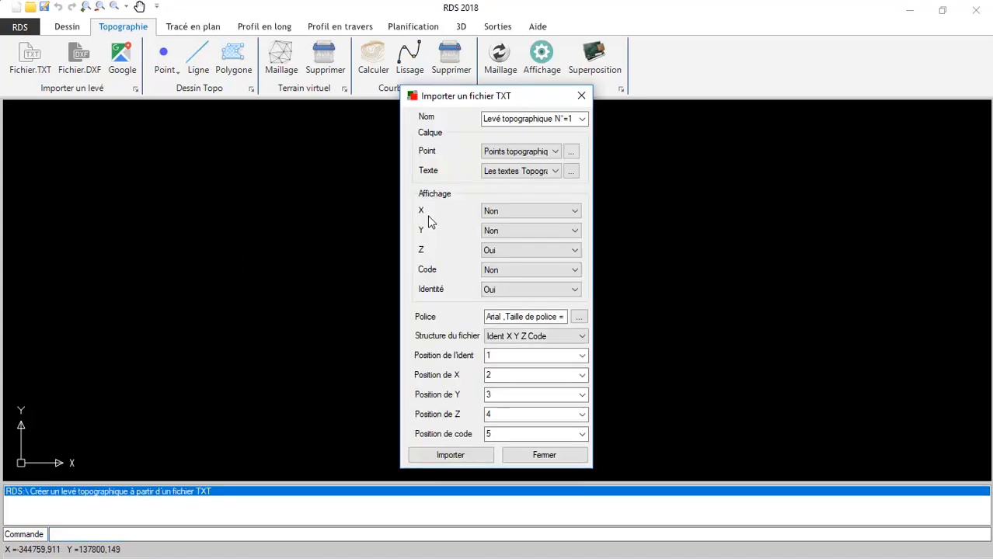
pyautogui.click(450, 456)
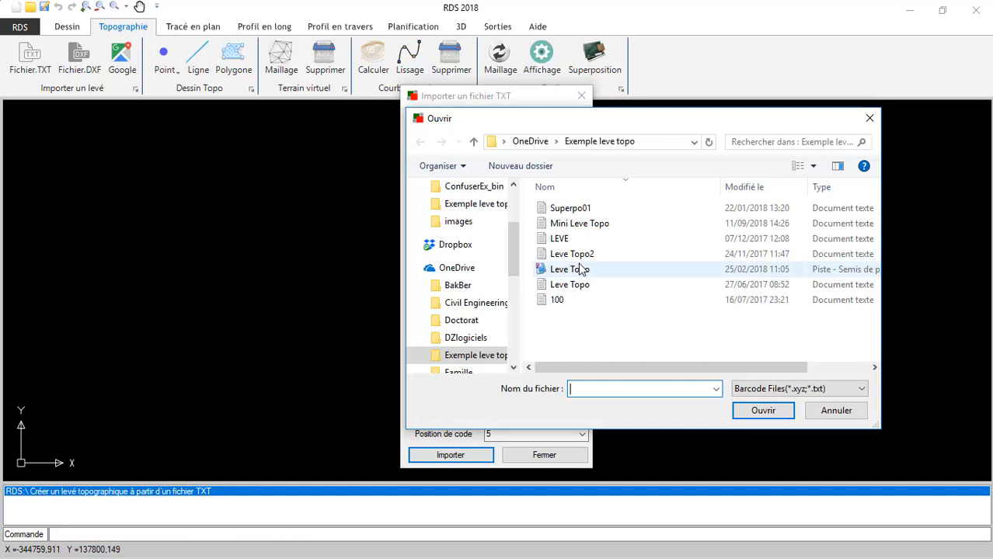
pyautogui.click(569, 285)
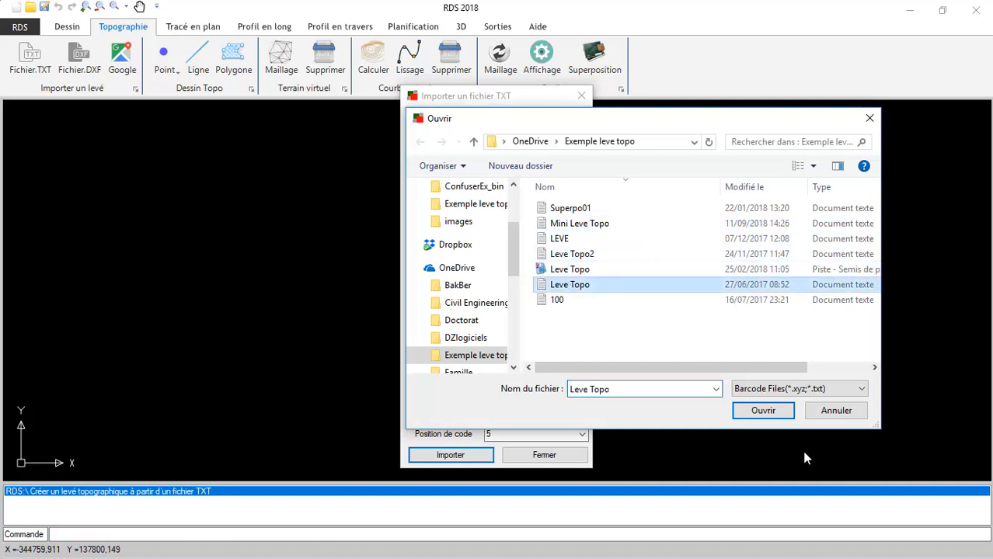
pyautogui.click(763, 411)
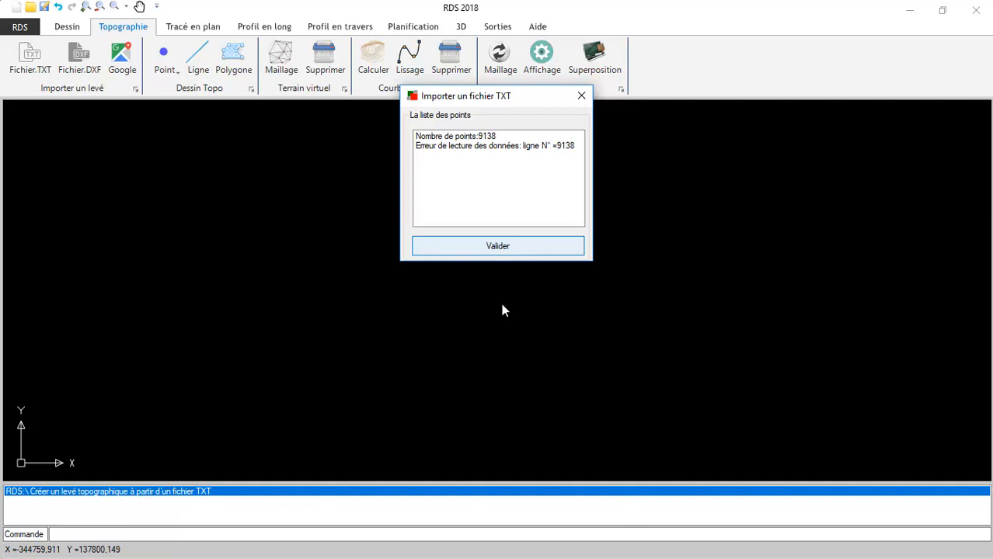
pyautogui.press('Return')
# - Draw a characteristic line from topographic point 3122 to point 3983
pyautogui.scroll(8, 491, 356)
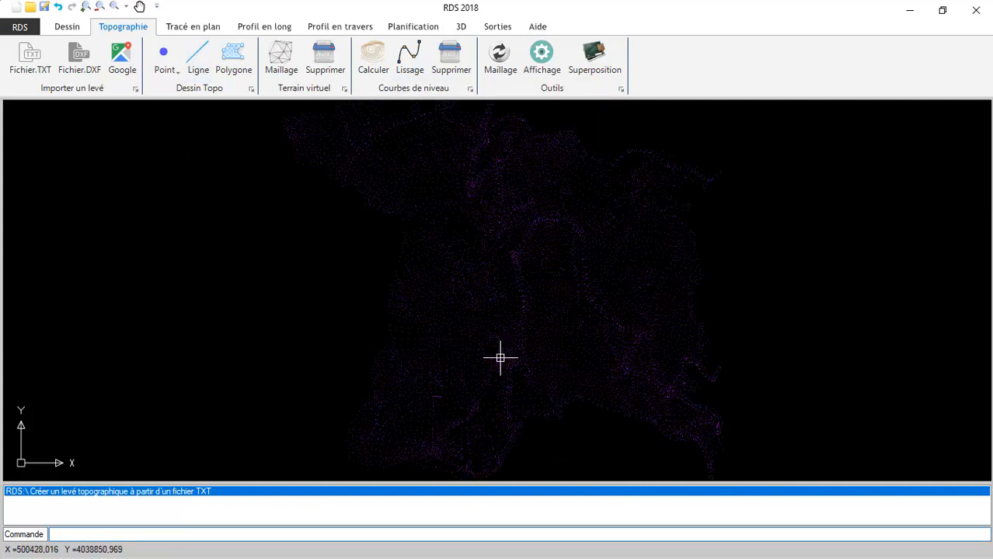
pyautogui.scroll(3, 505, 340)
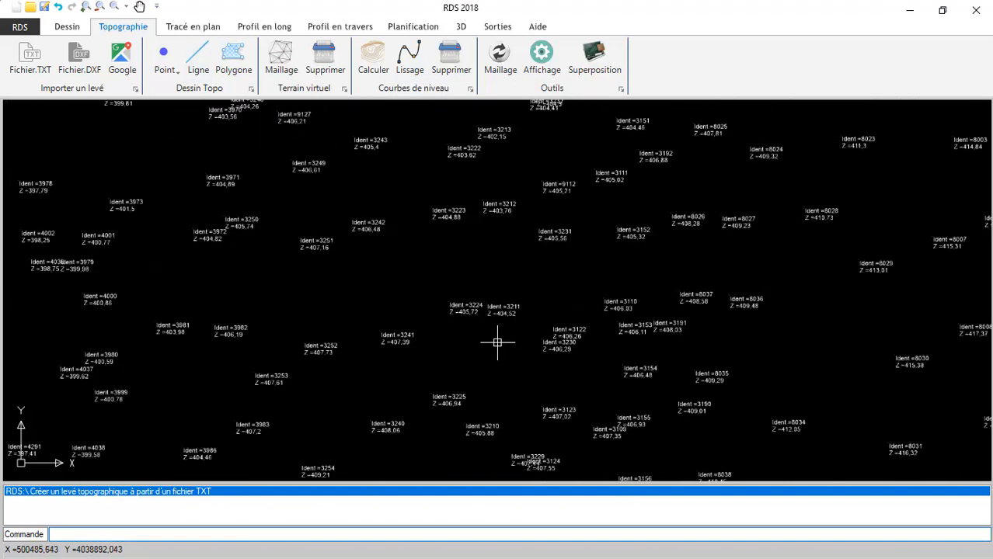
pyautogui.click(198, 62)
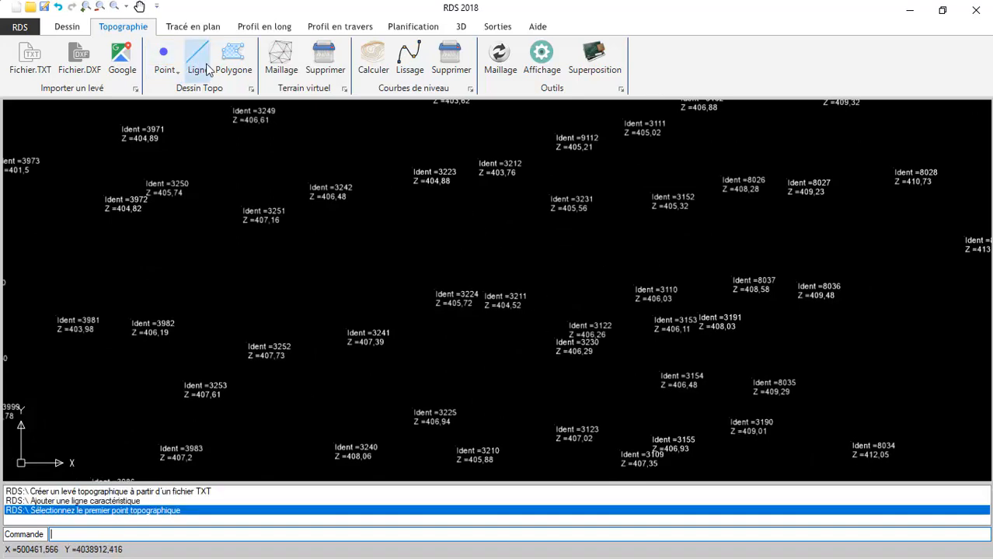
pyautogui.click(566, 328)
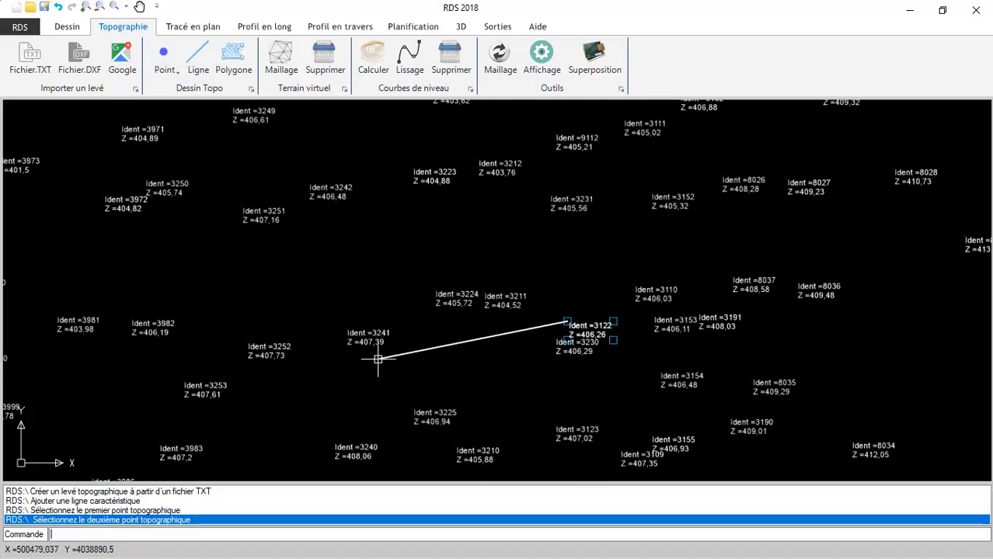
pyautogui.click(159, 444)
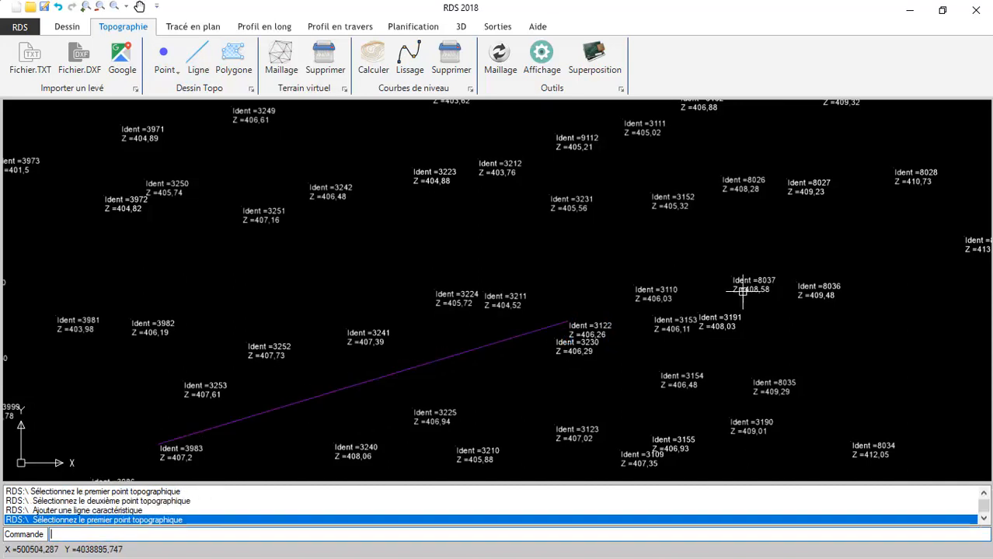
# - Extend the characteristic line from point 3983 with two more segments along the same direction toward the southwest
pyautogui.scroll(-2, 878, 243)
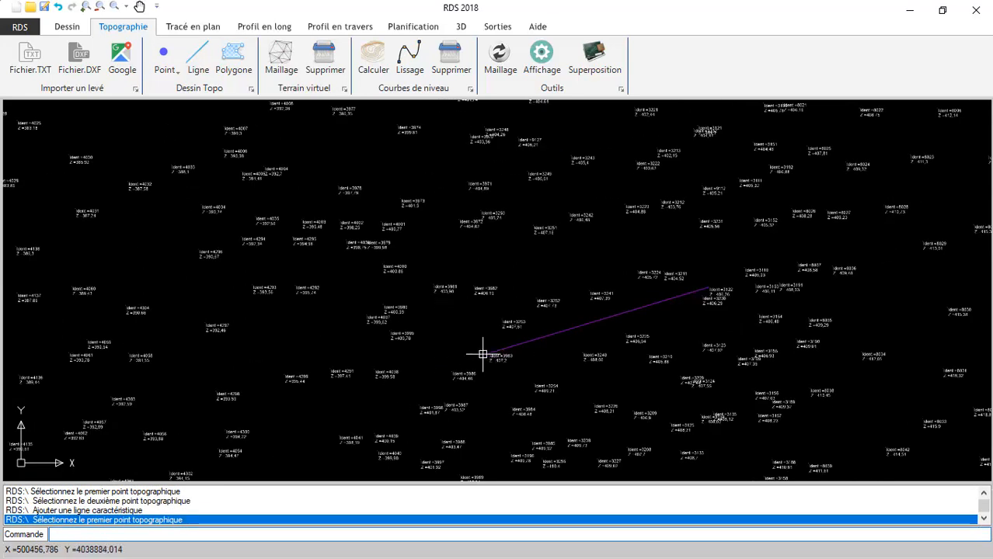
pyautogui.click(488, 349)
pyautogui.click(227, 430)
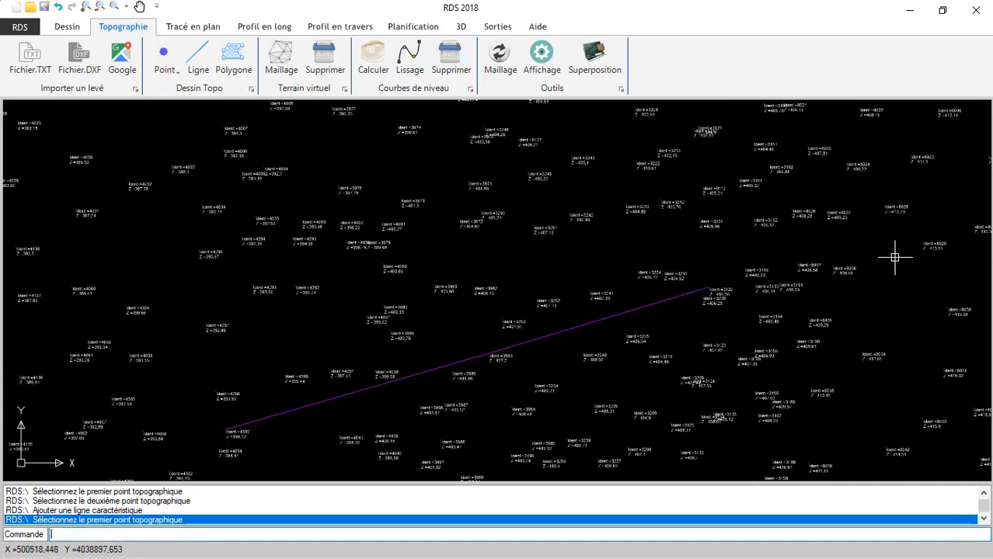
pyautogui.scroll(-2, 868, 269)
pyautogui.scroll(2, 486, 377)
pyautogui.click(474, 356)
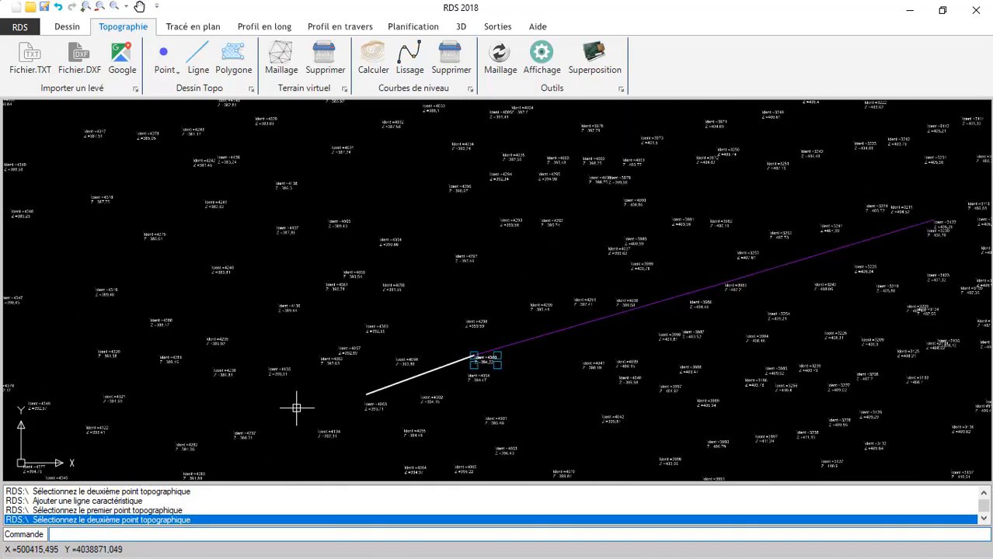
pyautogui.click(177, 433)
# - Start a topographic polygon at the survey's southeastern tip and trace its eastern boundary up to the northeastern corner
pyautogui.scroll(-1, 306, 366)
pyautogui.scroll(-5, 306, 366)
pyautogui.scroll(-2, 306, 366)
pyautogui.scroll(-1, 512, 238)
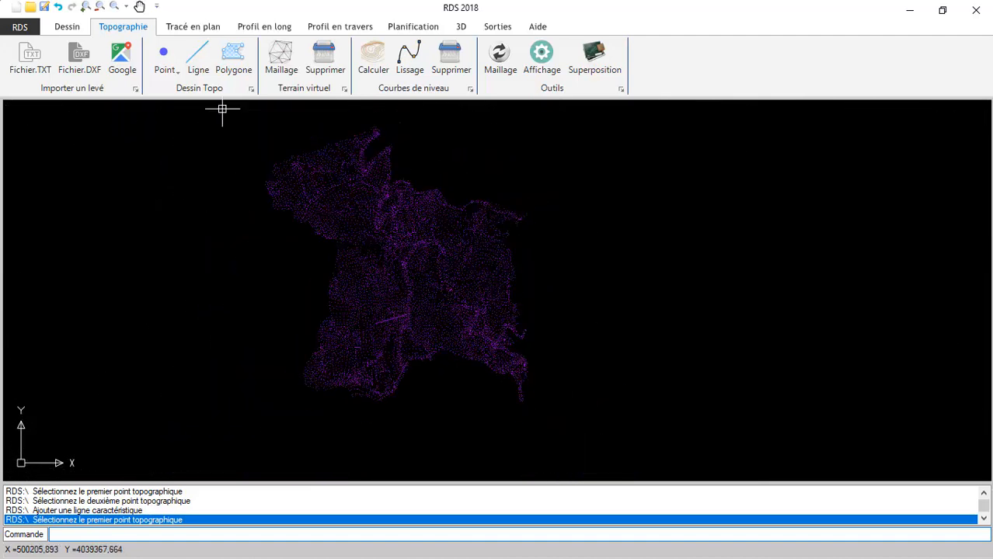
pyautogui.click(231, 60)
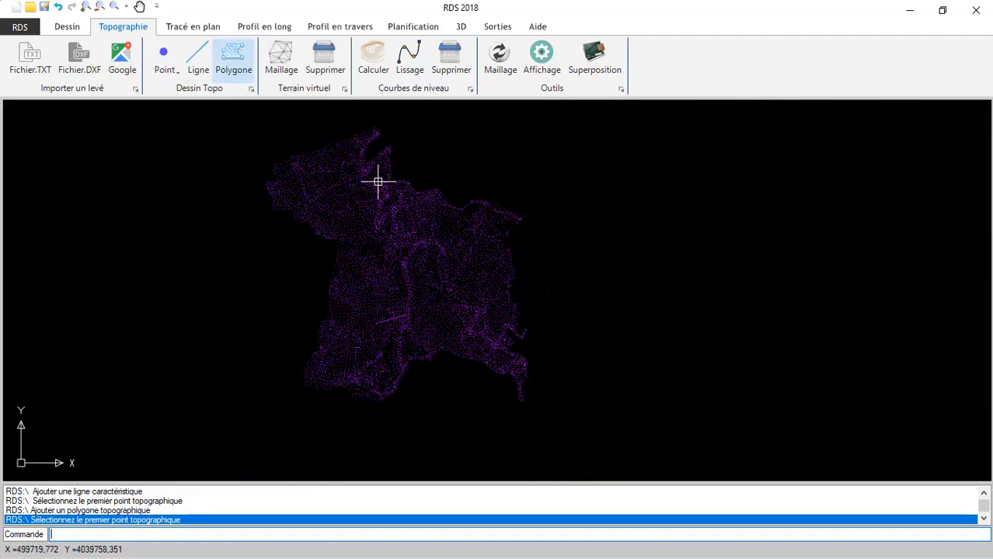
pyautogui.click(524, 403)
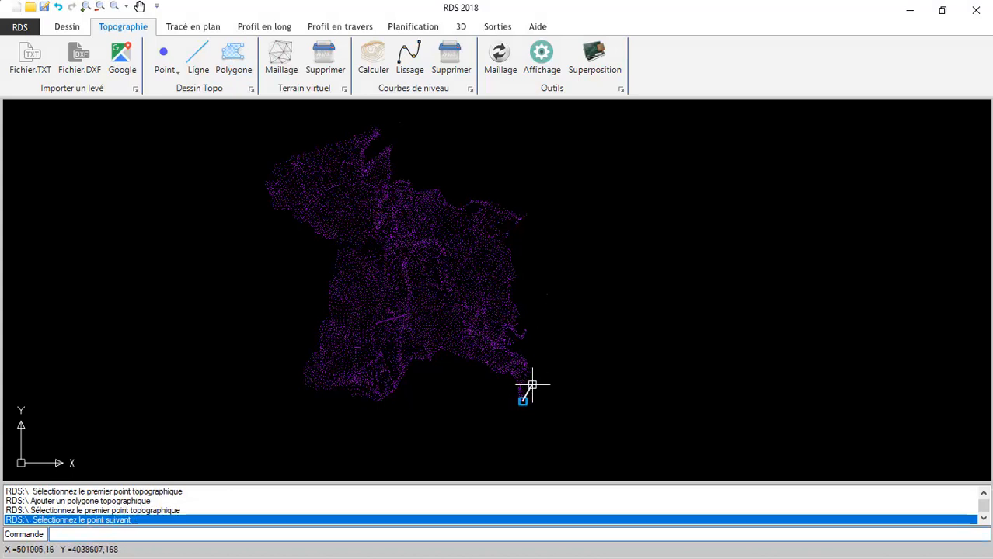
pyautogui.click(532, 386)
pyautogui.click(529, 330)
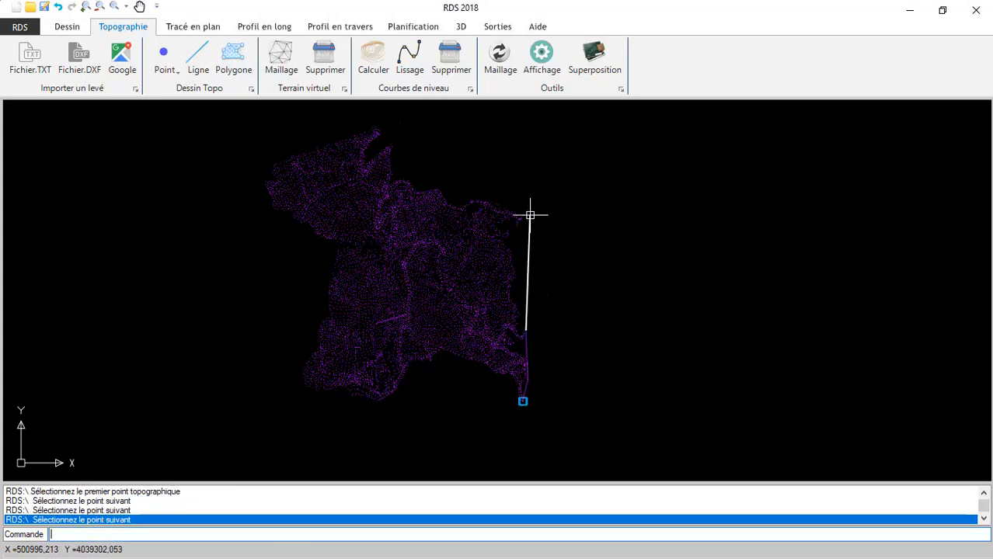
pyautogui.click(528, 215)
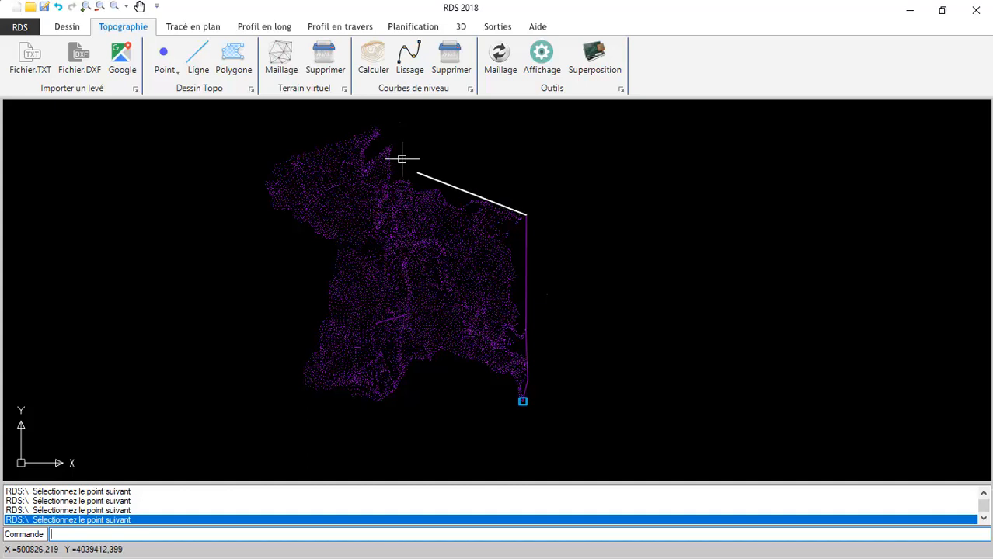
# - Continue the boundary polygon around the northern tip and down the western side to the survey's southwestern edge
pyautogui.click(378, 125)
pyautogui.click(274, 164)
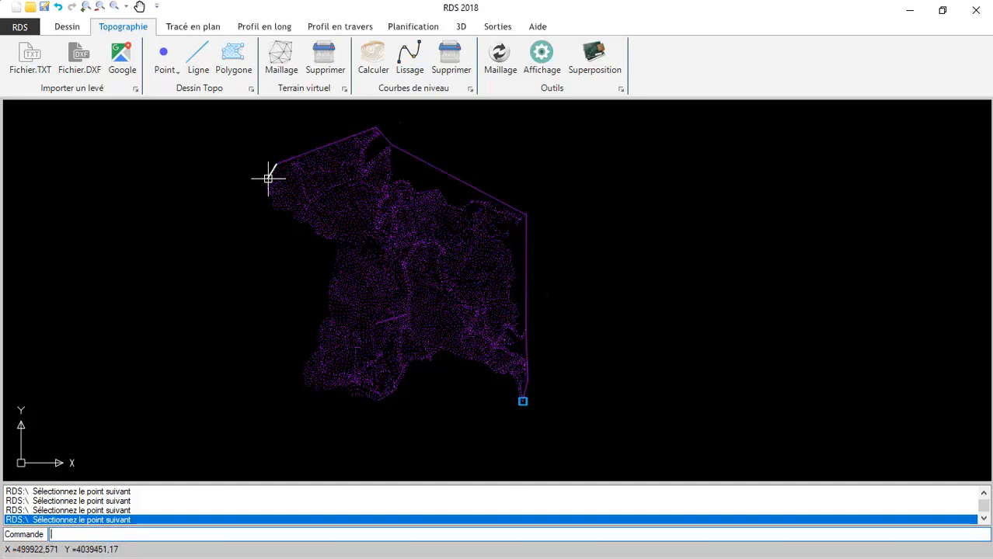
pyautogui.click(264, 185)
pyautogui.click(274, 208)
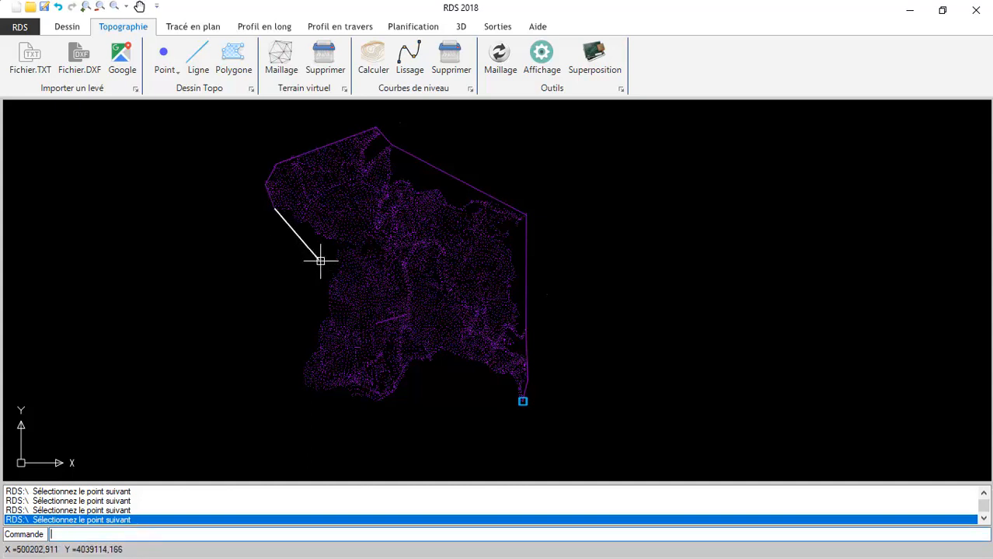
pyautogui.click(335, 261)
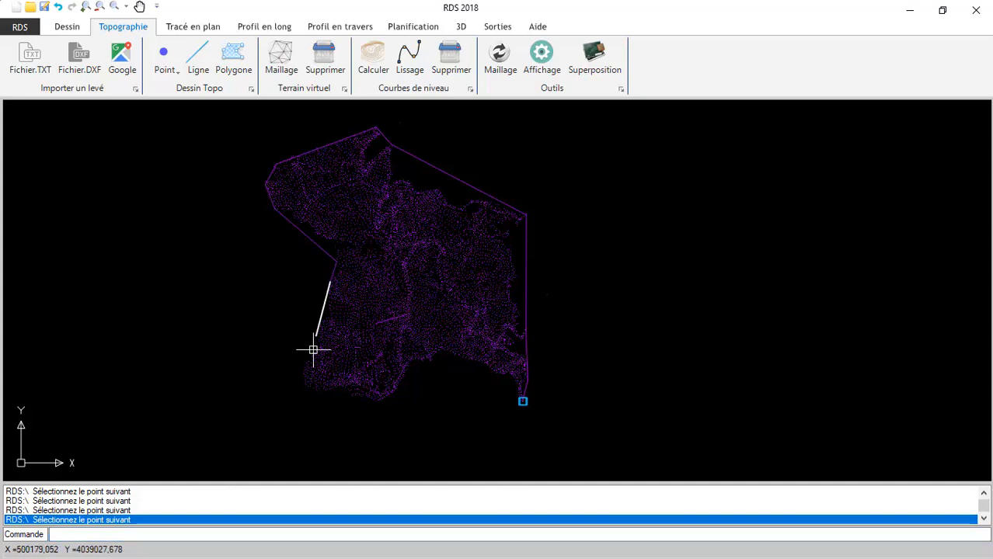
pyautogui.click(319, 323)
pyautogui.click(306, 370)
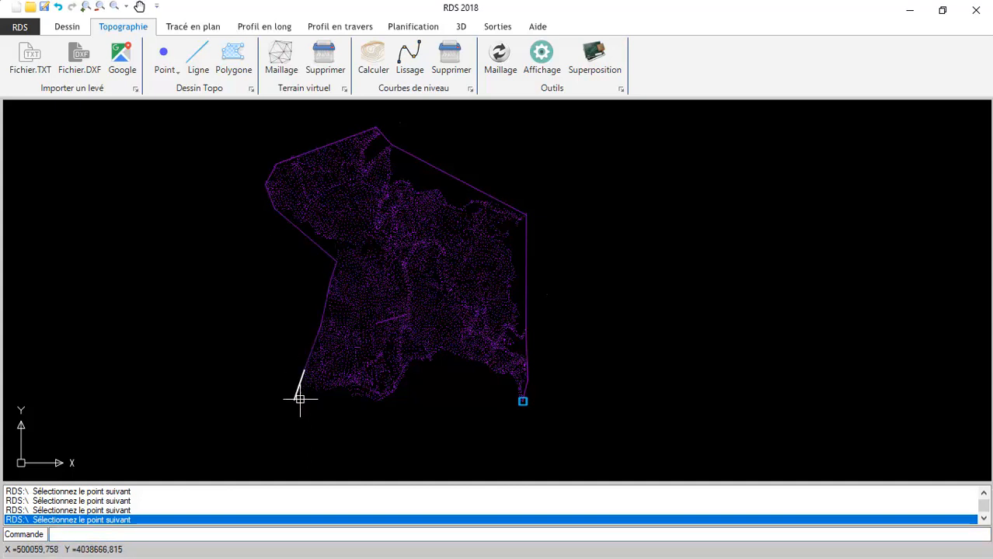
# - Continue the boundary polygon around the southwestern corner and along the southern edge toward the southeastern part of the survey
pyautogui.scroll(5, 299, 383)
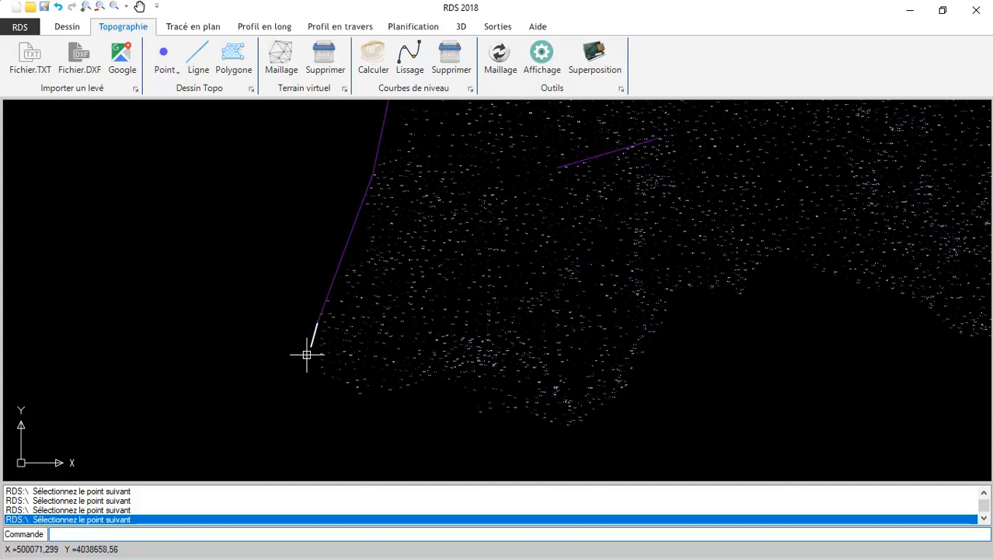
pyautogui.click(323, 374)
pyautogui.click(357, 392)
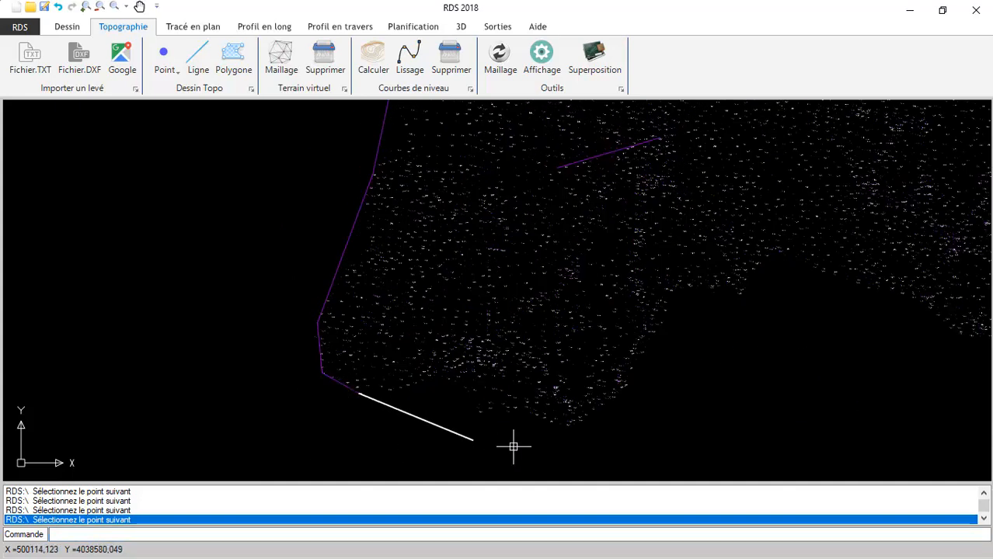
pyautogui.click(478, 412)
pyautogui.click(566, 425)
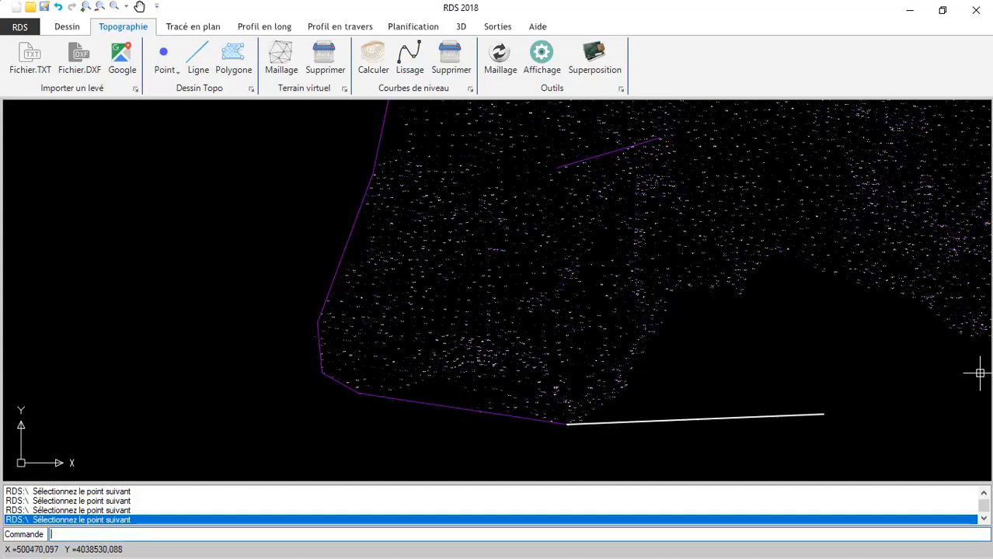
pyautogui.click(958, 340)
# - Continue the boundary polygon down the southeastern tip, close it at its starting topographic point, and finish the command
pyautogui.scroll(-2, 528, 265)
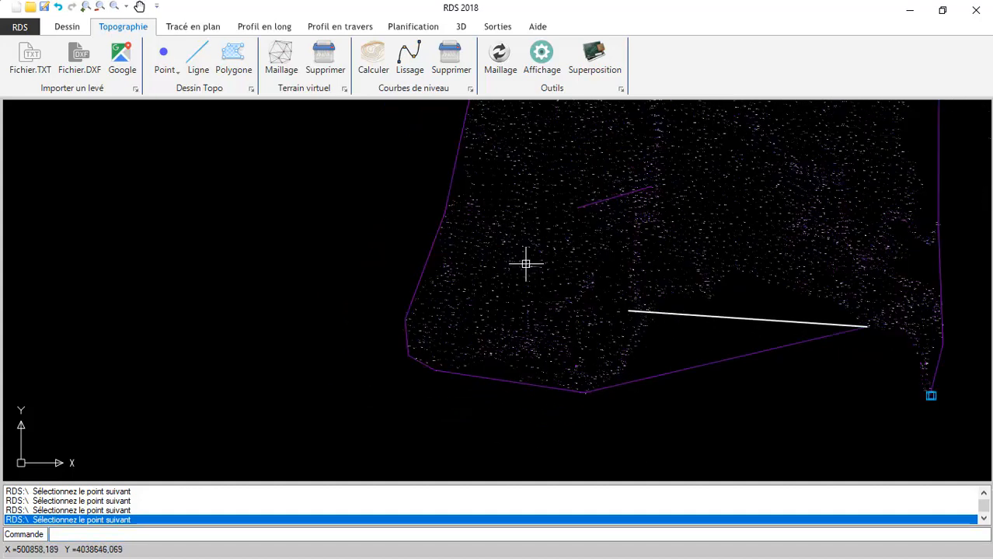
pyautogui.scroll(5, 819, 367)
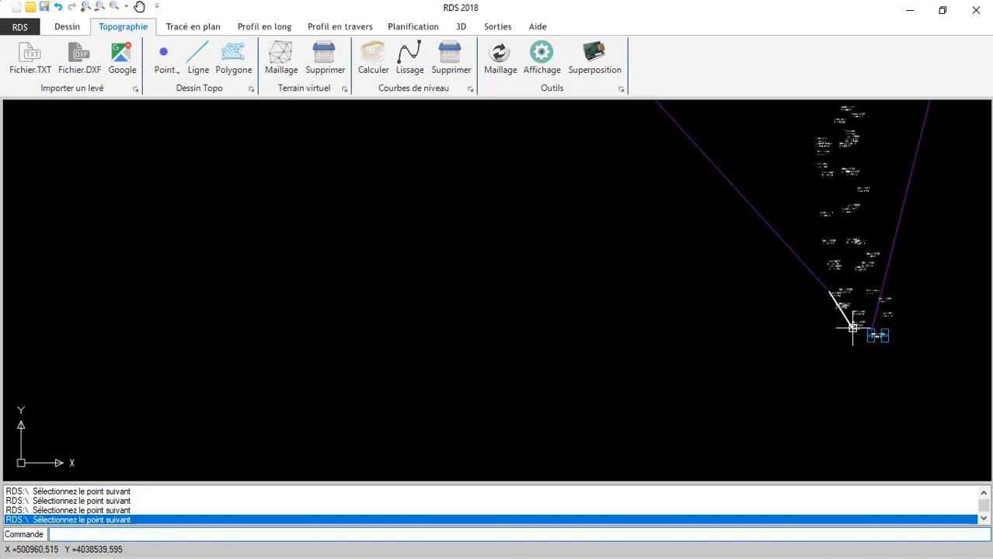
pyautogui.scroll(3, 847, 331)
pyautogui.scroll(2, 835, 365)
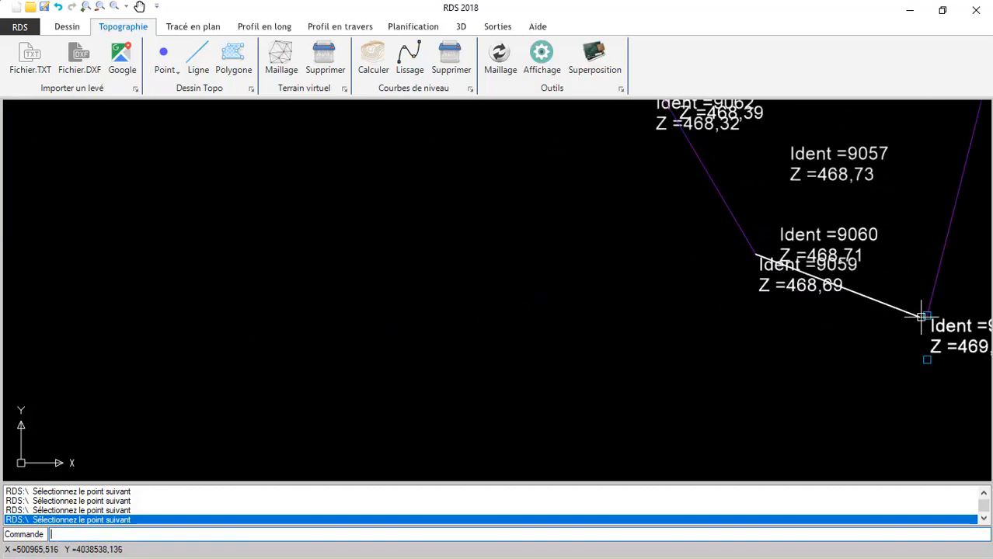
pyautogui.rightClick(919, 317)
pyautogui.press('Escape')
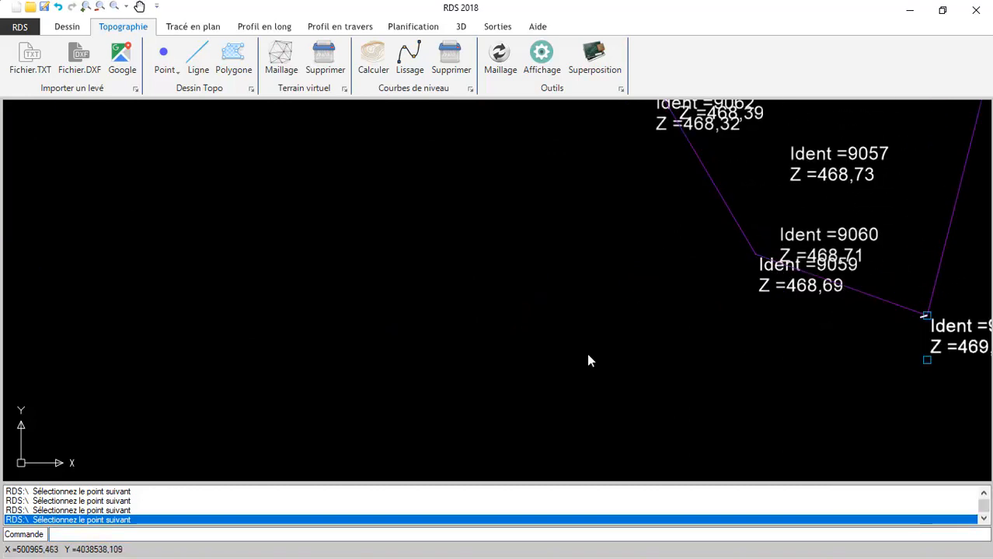
# - Select the boundary polygon and examine its properties, including its 2D and 3D surface areas, and deselect it
pyautogui.scroll(-6, 470, 350)
pyautogui.scroll(-4, 491, 394)
pyautogui.click(496, 284)
pyautogui.rightClick(495, 286)
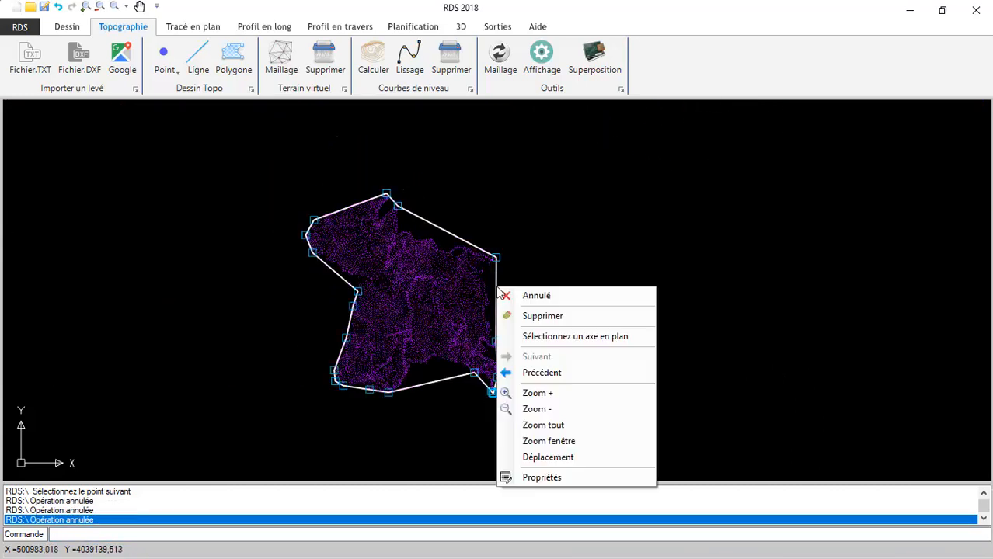
pyautogui.click(553, 479)
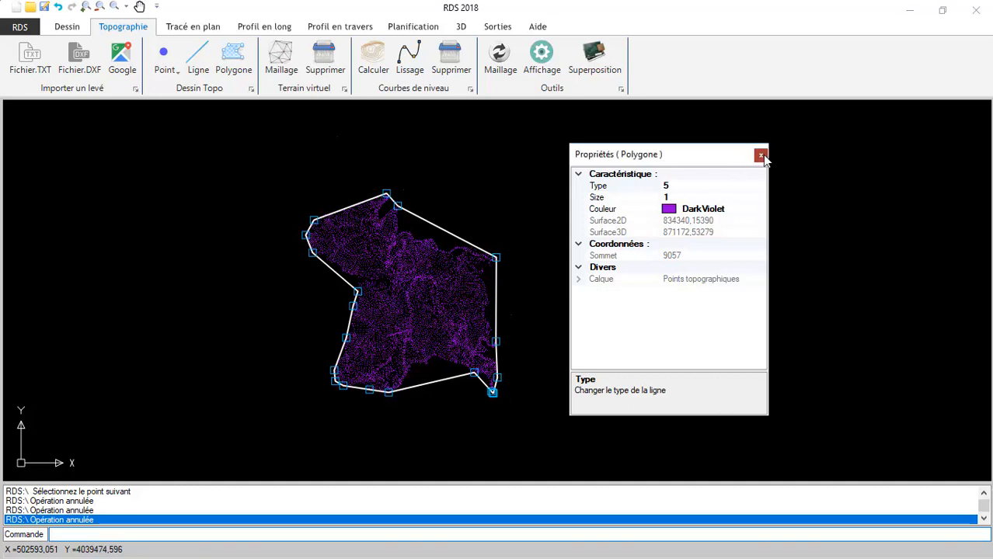
pyautogui.click(762, 155)
pyautogui.rightClick(568, 217)
pyautogui.click(617, 226)
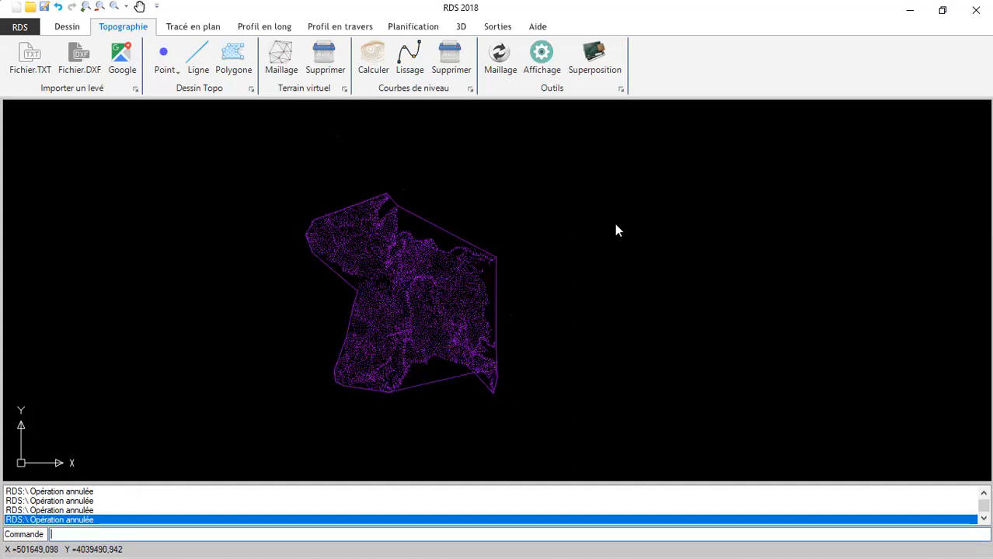
# - Triangulate the whole survey with its characteristic lines and boundary polygon, and inspect the mesh around the characteristic line
pyautogui.click(277, 56)
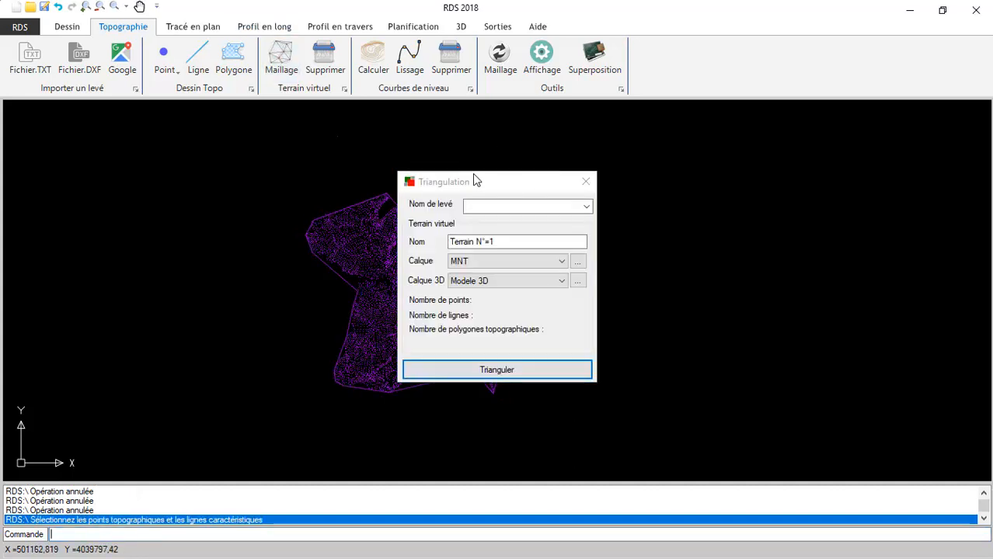
pyautogui.moveTo(463, 181); pyautogui.dragTo(720, 181)
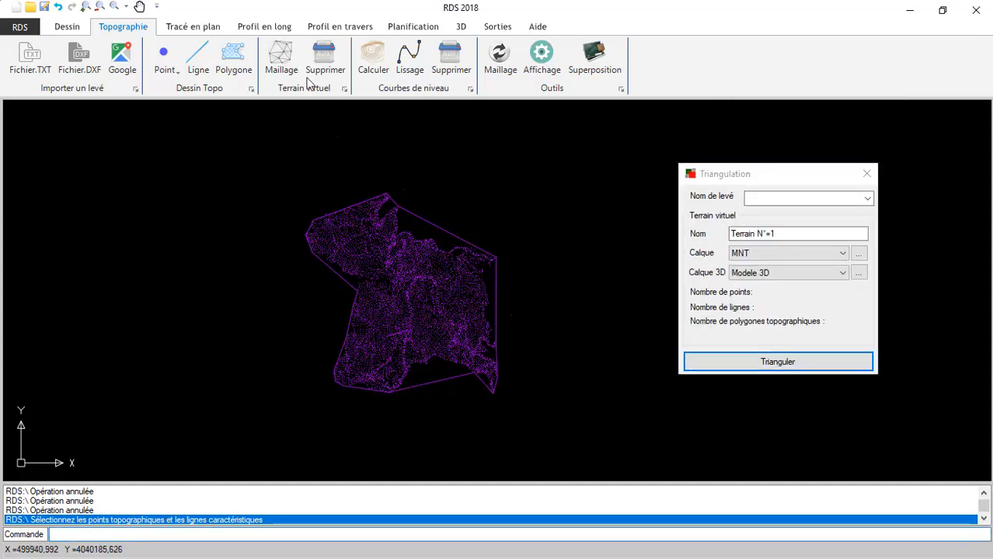
pyautogui.click(578, 162)
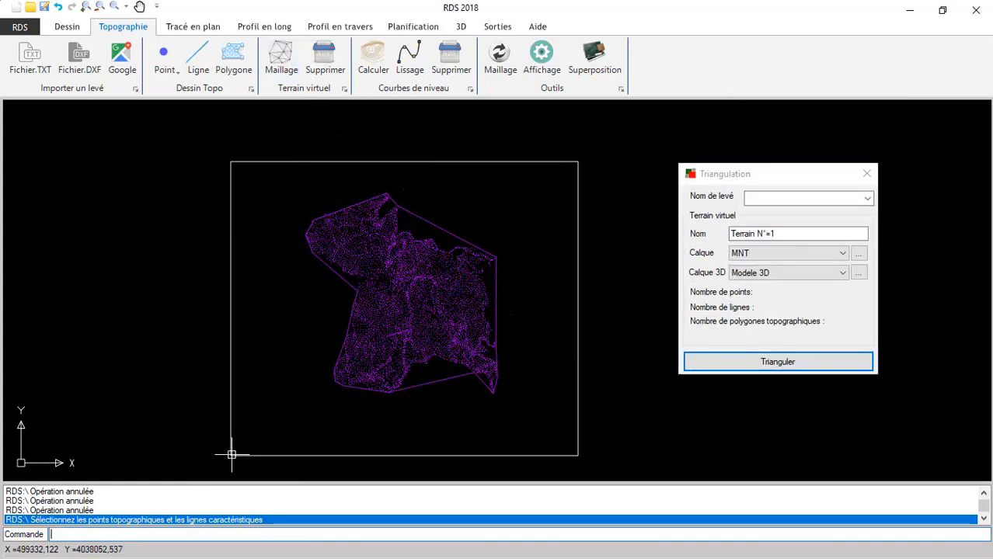
pyautogui.click(515, 371)
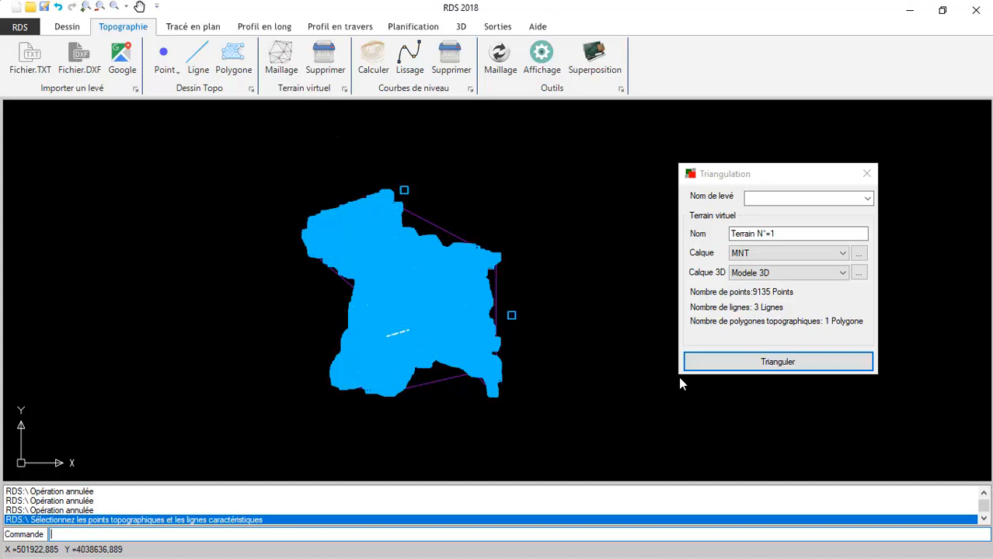
pyautogui.click(786, 366)
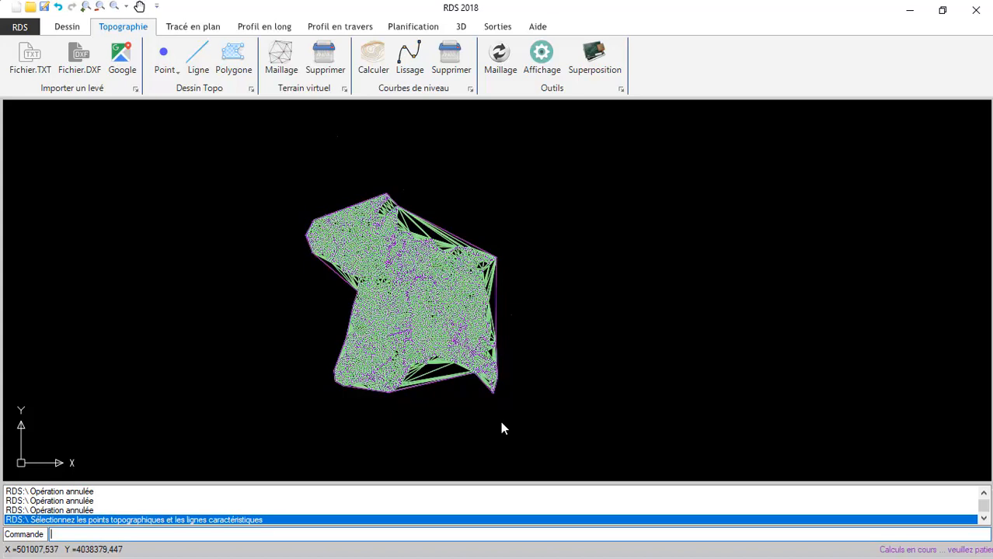
pyautogui.scroll(1, 487, 371)
pyautogui.scroll(3, 400, 320)
pyautogui.scroll(4, 404, 319)
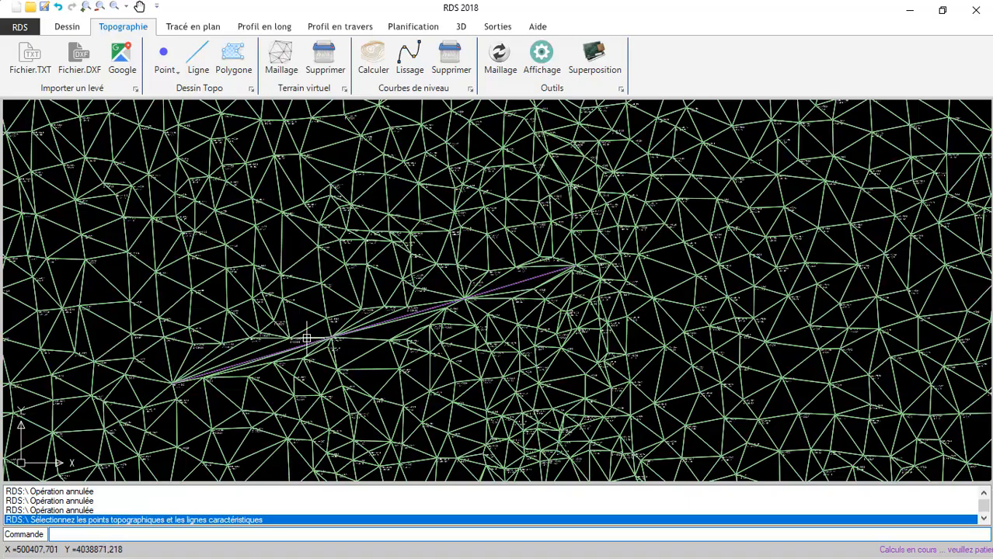
pyautogui.scroll(-3, 314, 322)
pyautogui.scroll(-4, 318, 320)
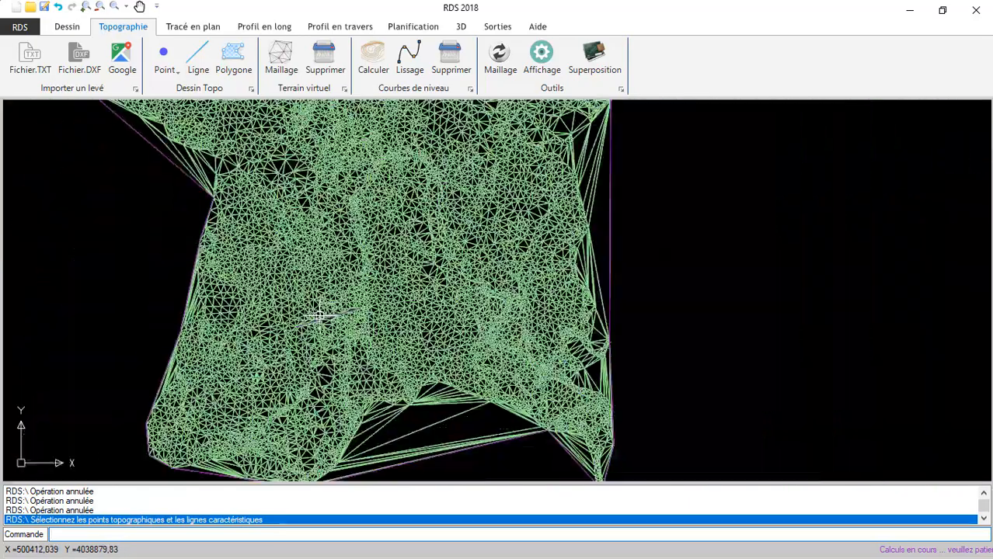
# - Delete the virtual terrain Terrain N°=1 and close the terrain deletion dialog
pyautogui.click(322, 69)
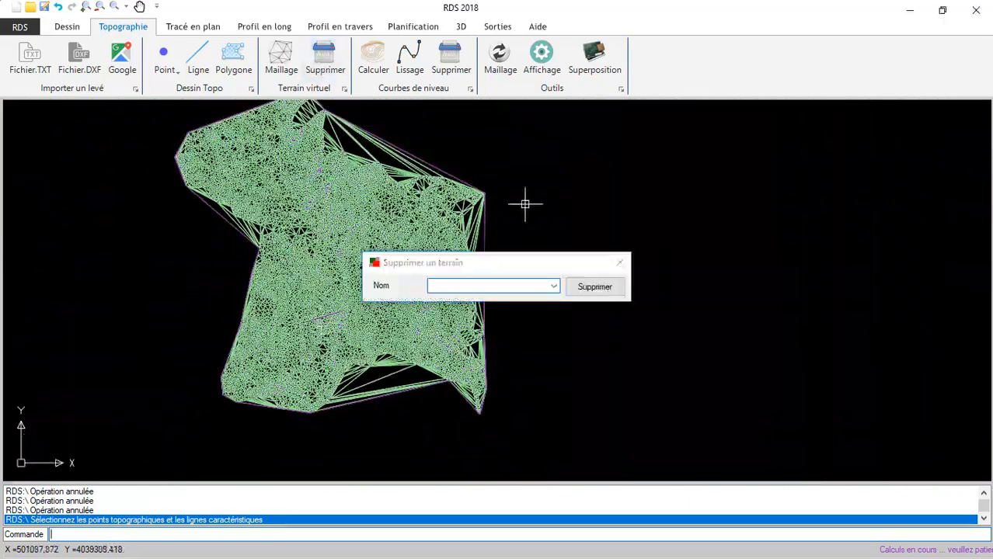
pyautogui.click(554, 287)
pyautogui.click(454, 299)
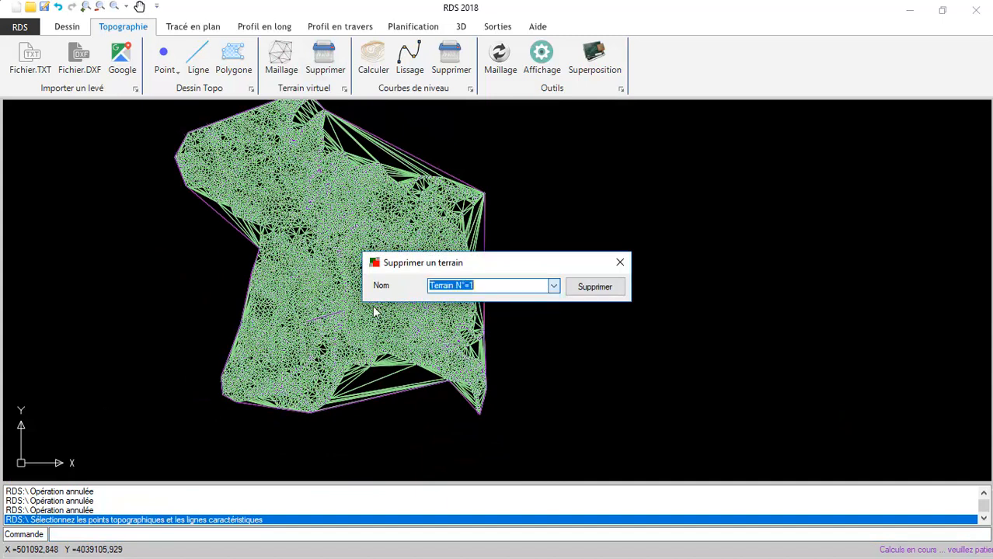
pyautogui.moveTo(425, 267); pyautogui.dragTo(598, 200)
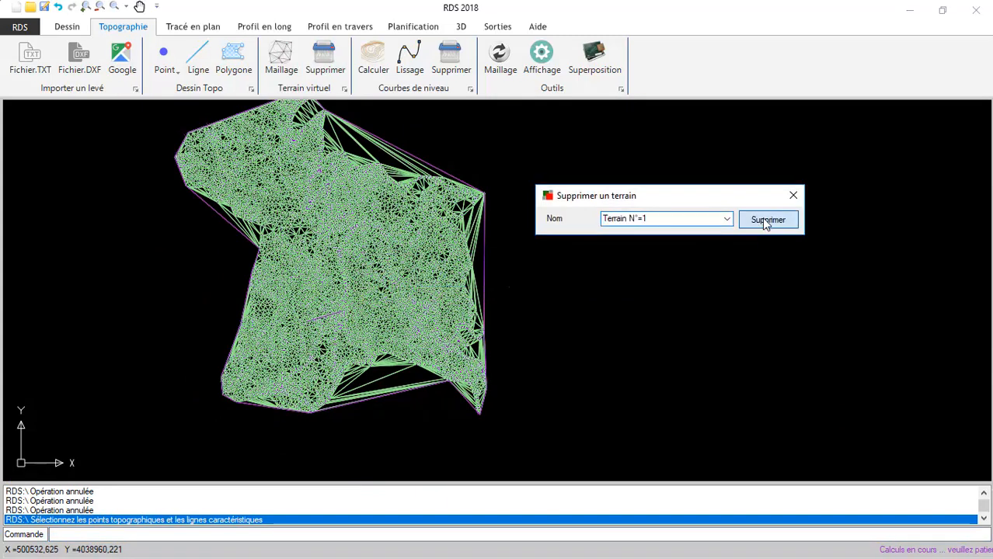
pyautogui.click(766, 220)
pyautogui.click(494, 337)
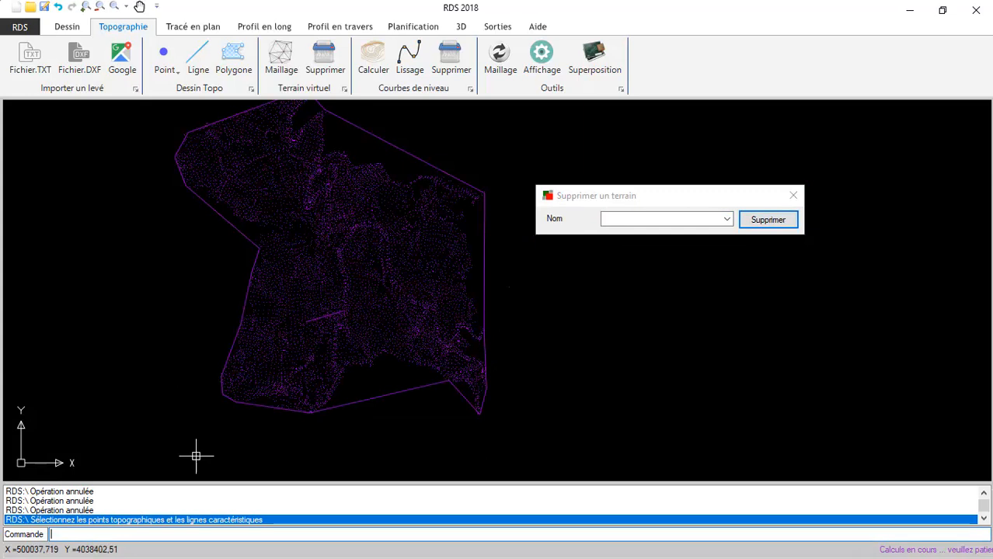
pyautogui.click(793, 196)
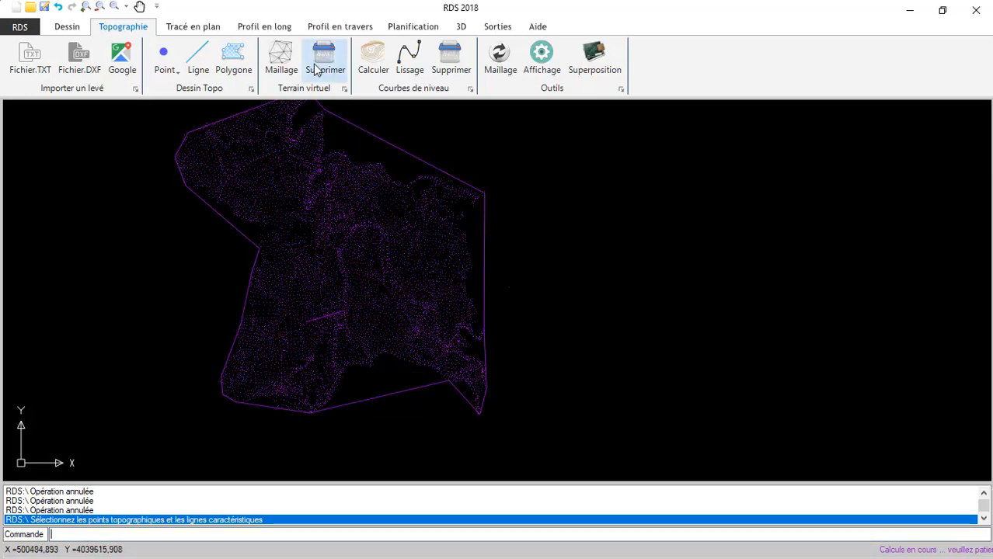
# - Triangulate only a rectangular window of points in the middle of the survey, including the characteristic lines but not the boundary polygon
pyautogui.click(284, 64)
pyautogui.moveTo(475, 185); pyautogui.dragTo(612, 149)
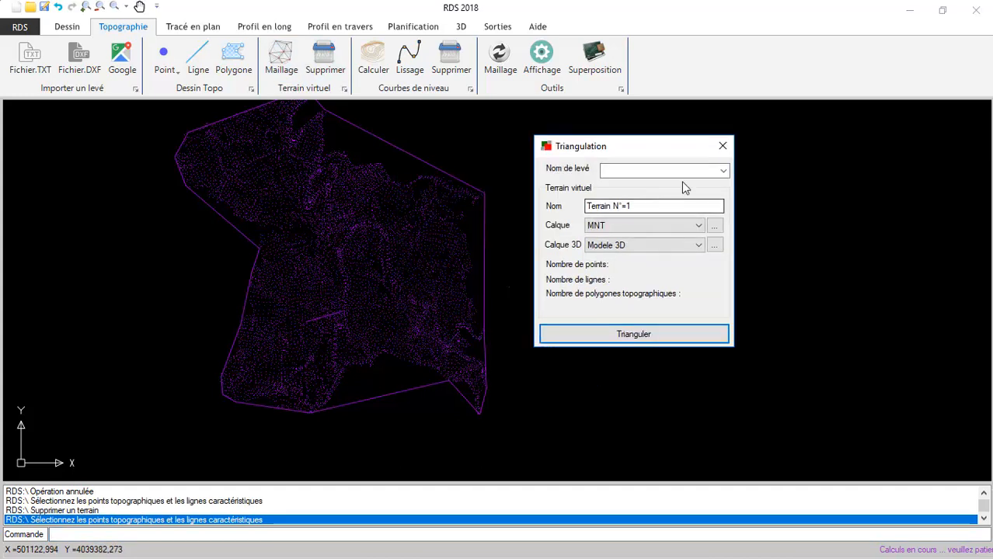
pyautogui.moveTo(454, 196); pyautogui.dragTo(286, 336)
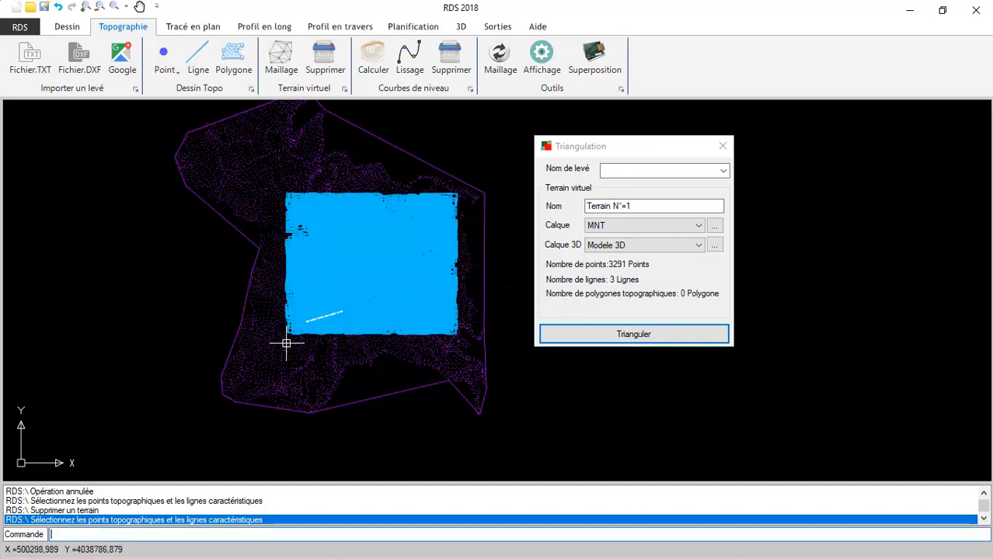
pyautogui.click(635, 335)
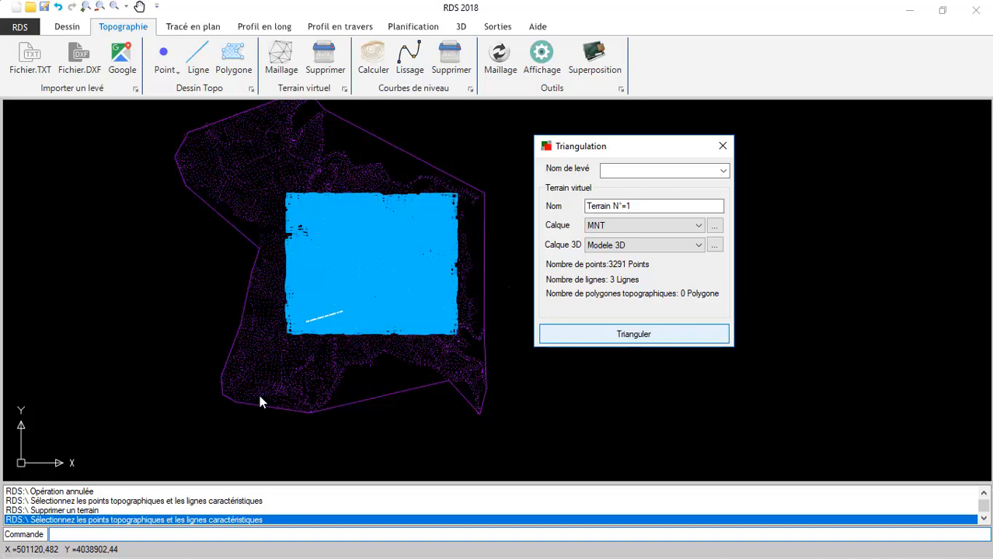
pyautogui.scroll(5, 378, 250)
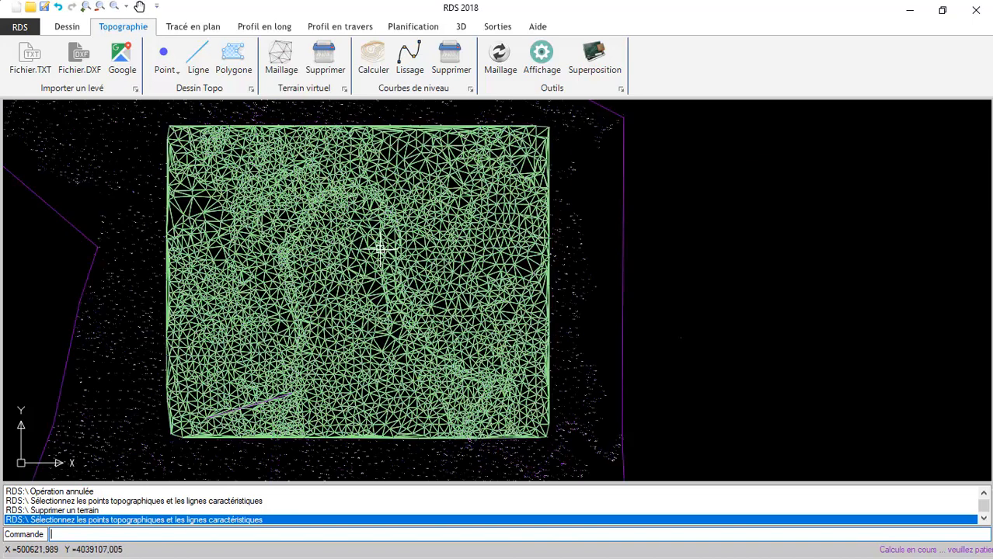
# - Calculate the contour lines of Terrain N°=1 with a 5 m interval for main contours and 1 m for secondary contours
pyautogui.scroll(-5, 378, 250)
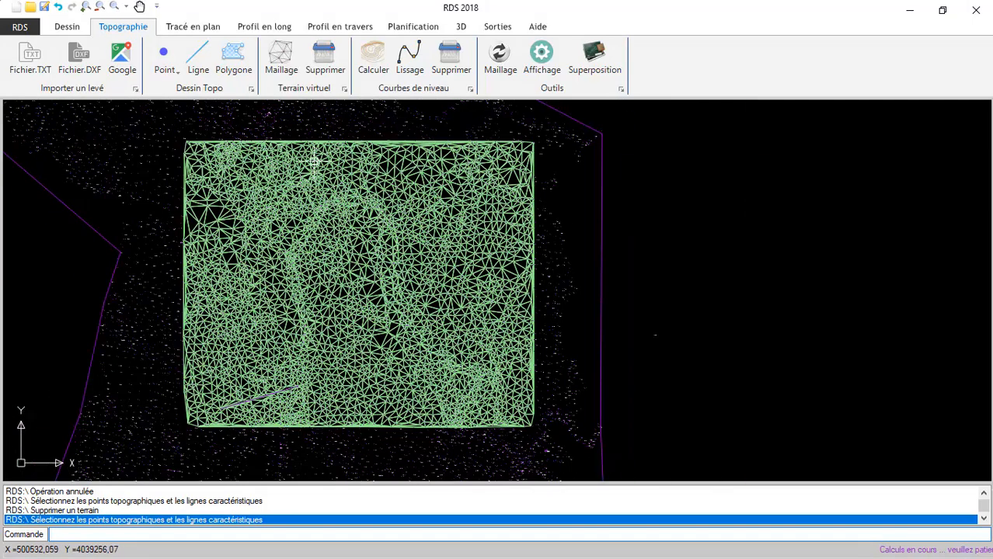
pyautogui.click(374, 66)
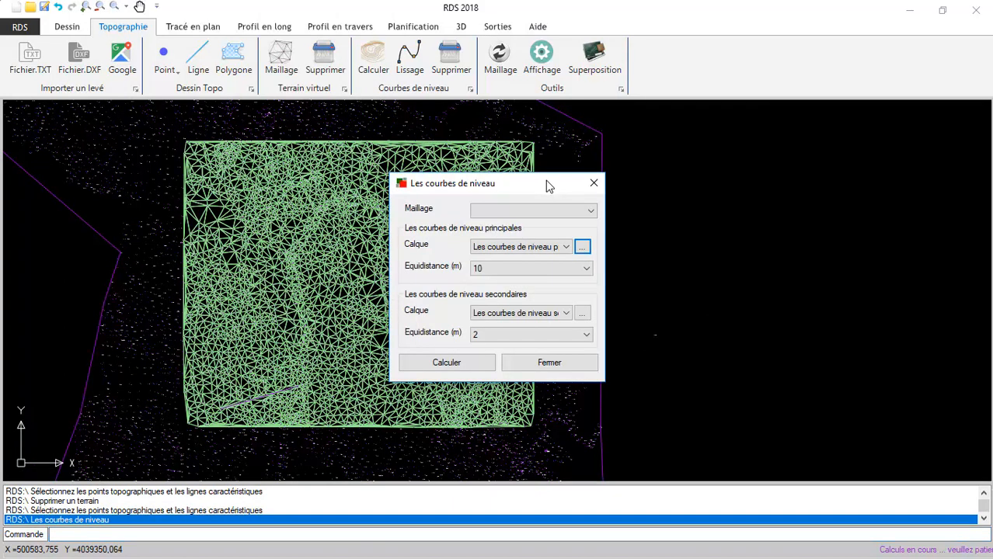
pyautogui.click(590, 210)
pyautogui.click(528, 225)
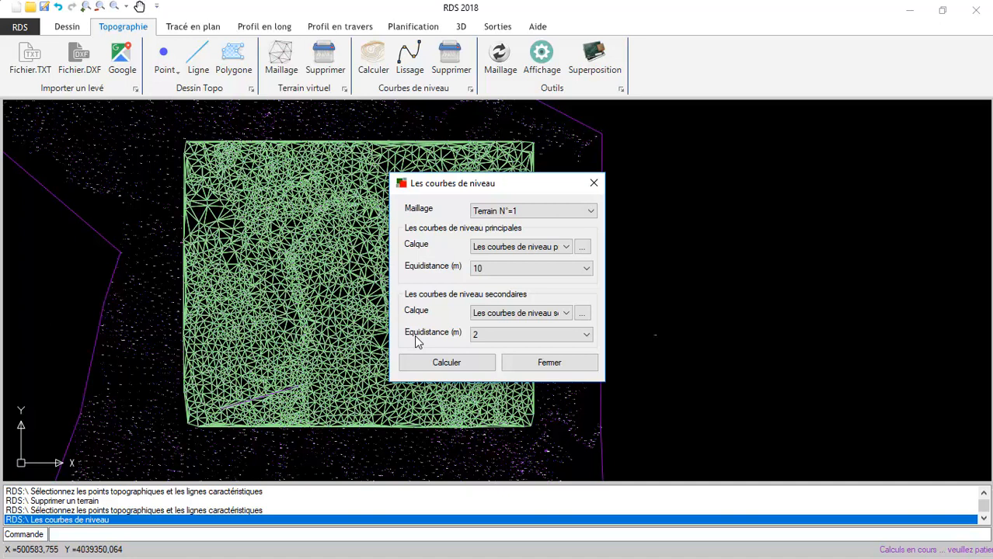
pyautogui.click(587, 268)
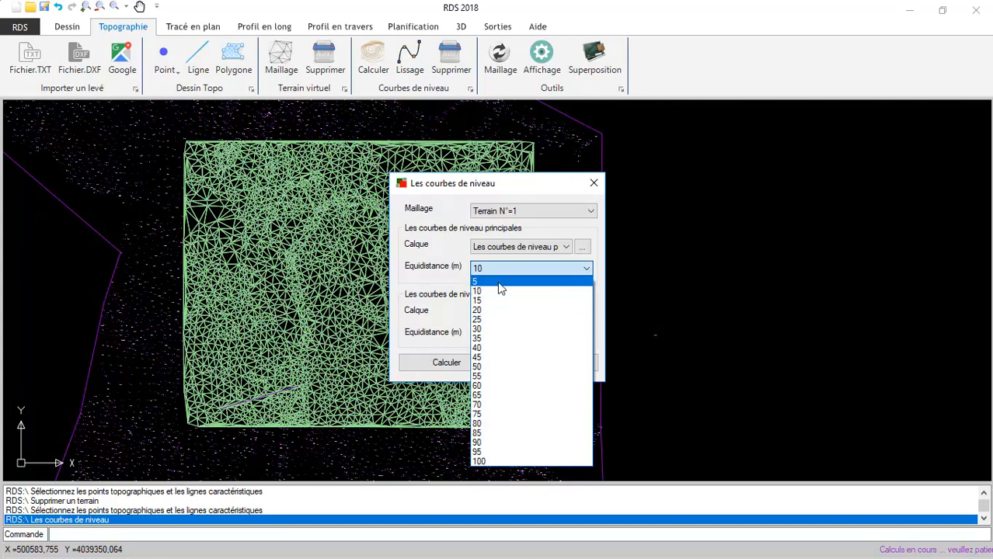
pyautogui.click(505, 291)
pyautogui.click(583, 336)
pyautogui.scroll(1, 588, 102)
pyautogui.click(505, 49)
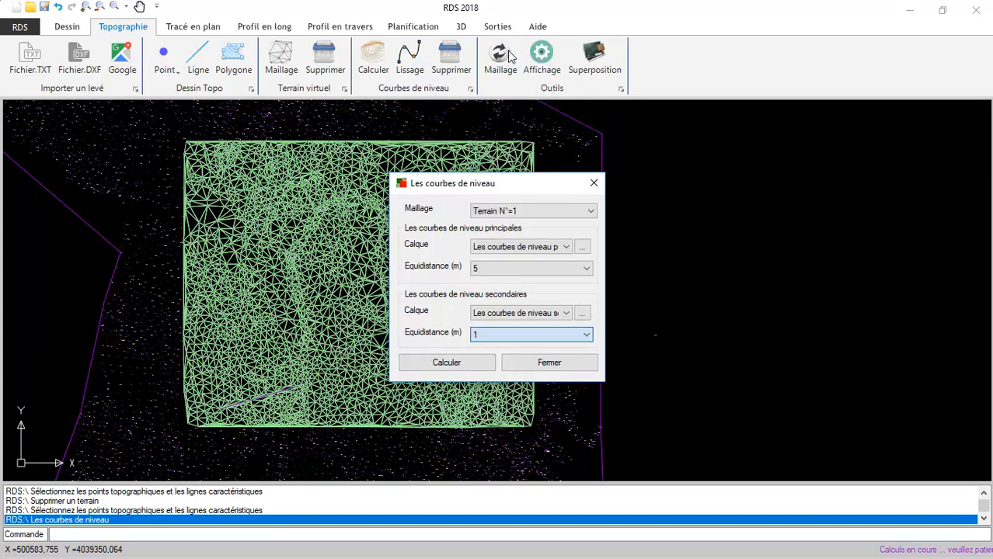
pyautogui.click(440, 365)
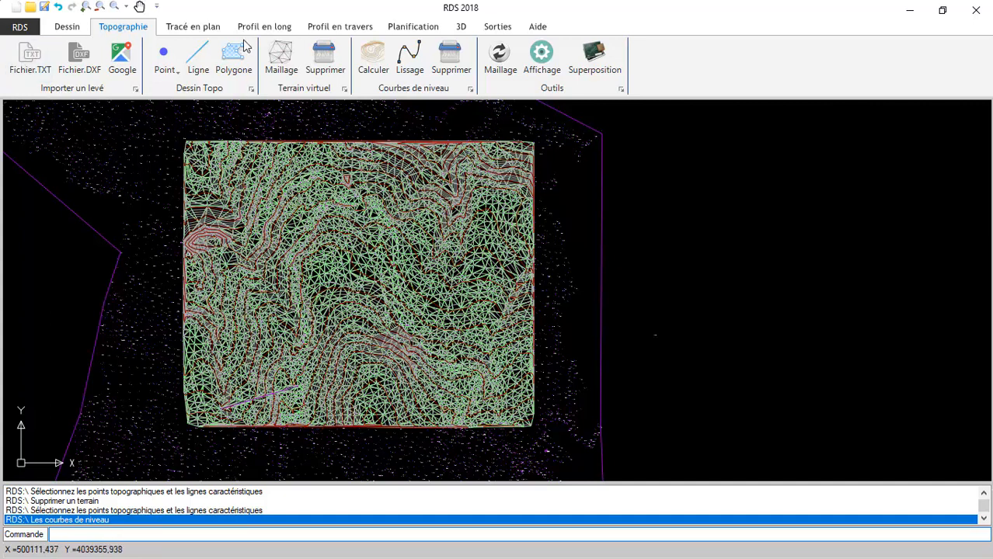
# - Hide the MNT and Modele 3D layers
pyautogui.click(69, 27)
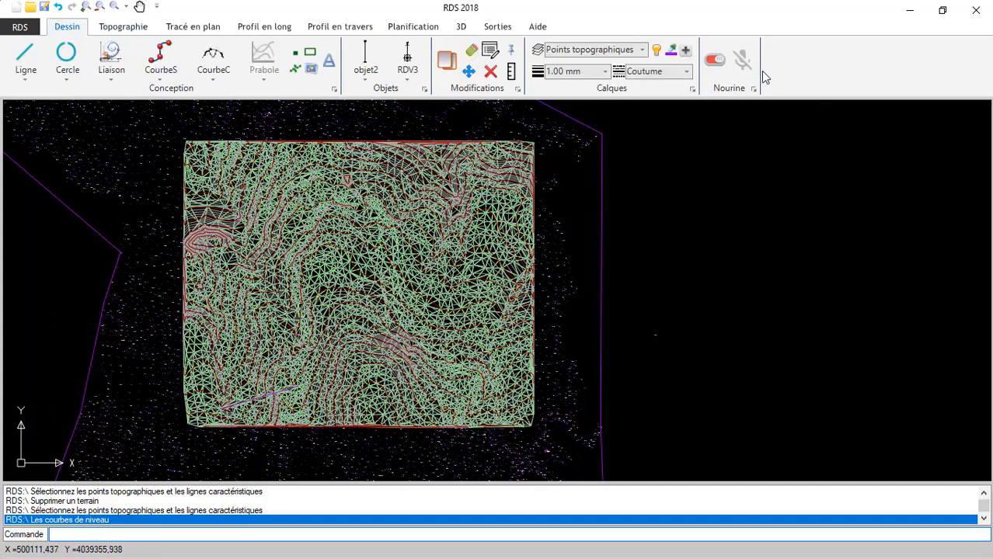
pyautogui.click(648, 52)
pyautogui.click(561, 117)
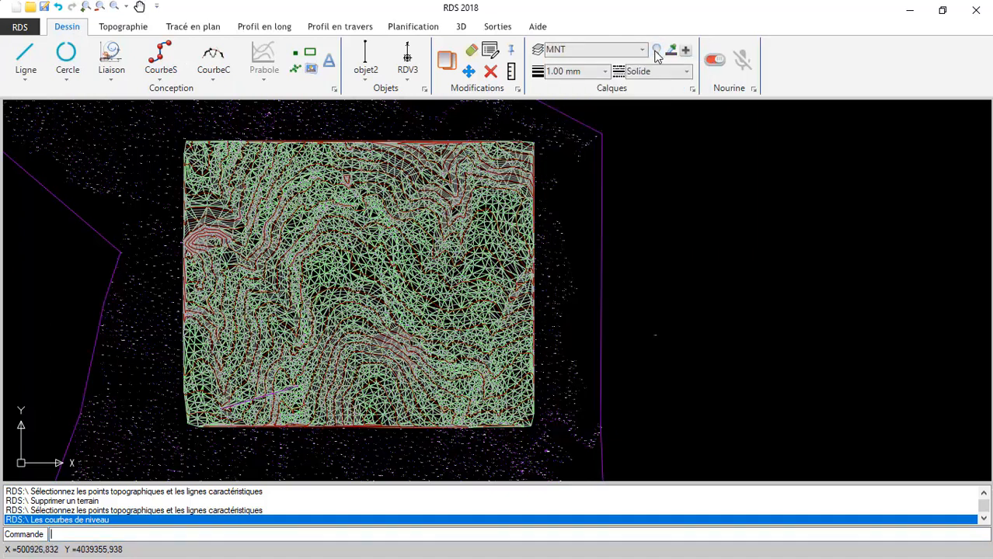
pyautogui.click(642, 50)
pyautogui.click(581, 400)
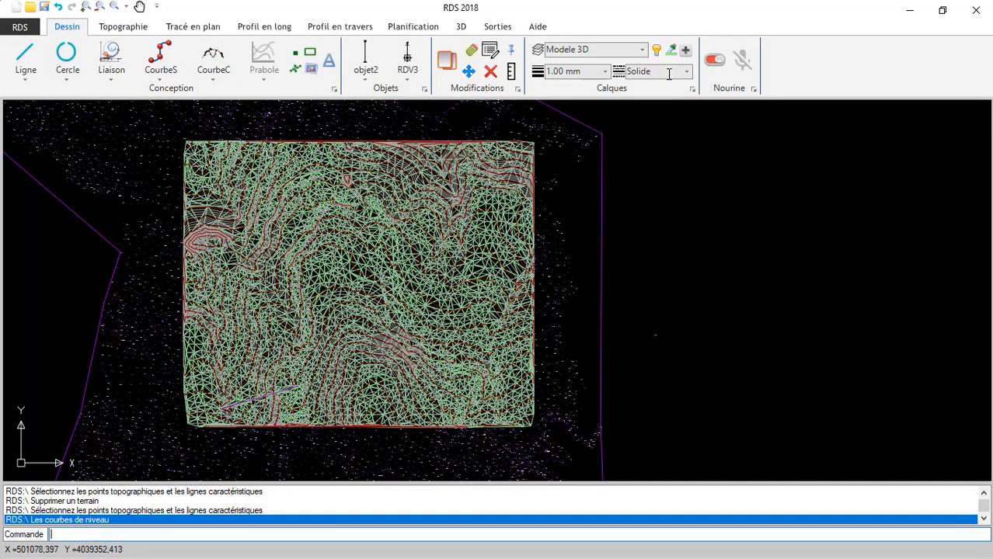
pyautogui.click(657, 49)
# - Hide the Points topographiques and Les textes Topographiques layers, and inspect the contour lines up close
pyautogui.click(643, 50)
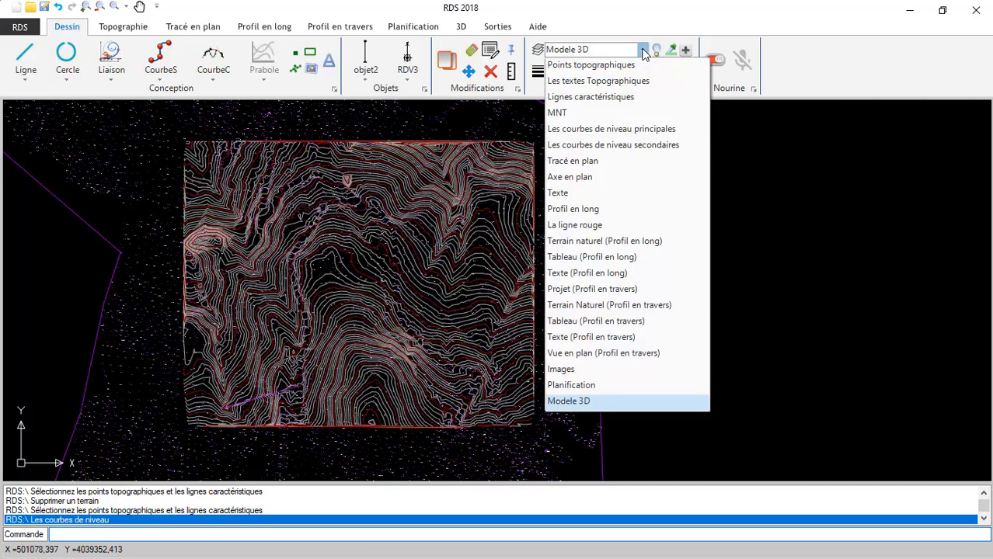
pyautogui.click(622, 65)
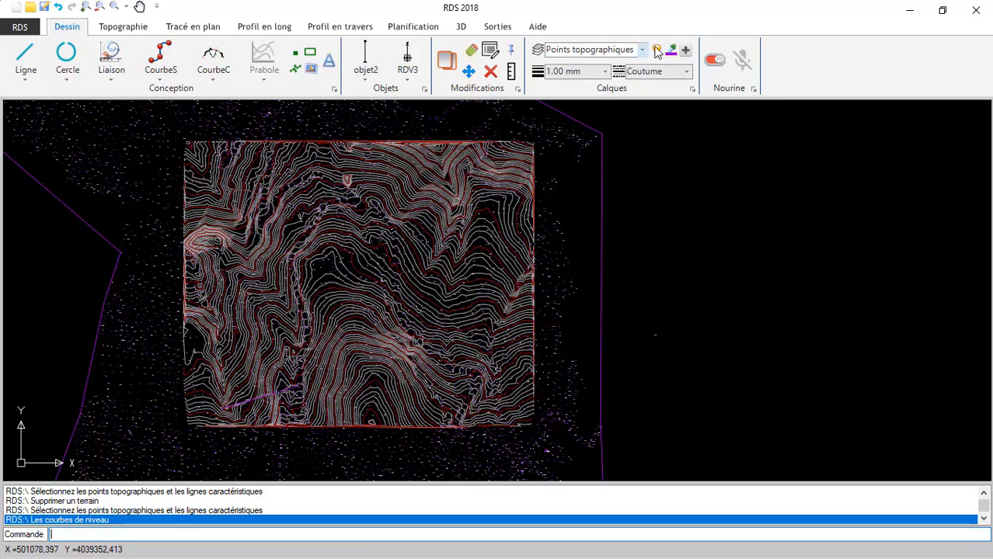
pyautogui.click(657, 50)
pyautogui.click(642, 50)
pyautogui.click(597, 82)
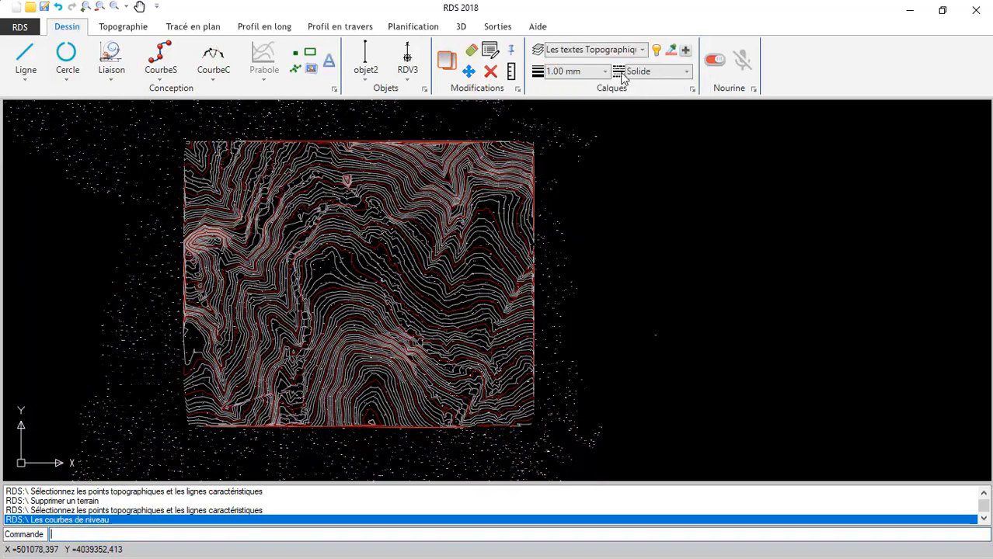
pyautogui.click(657, 49)
pyautogui.scroll(5, 309, 356)
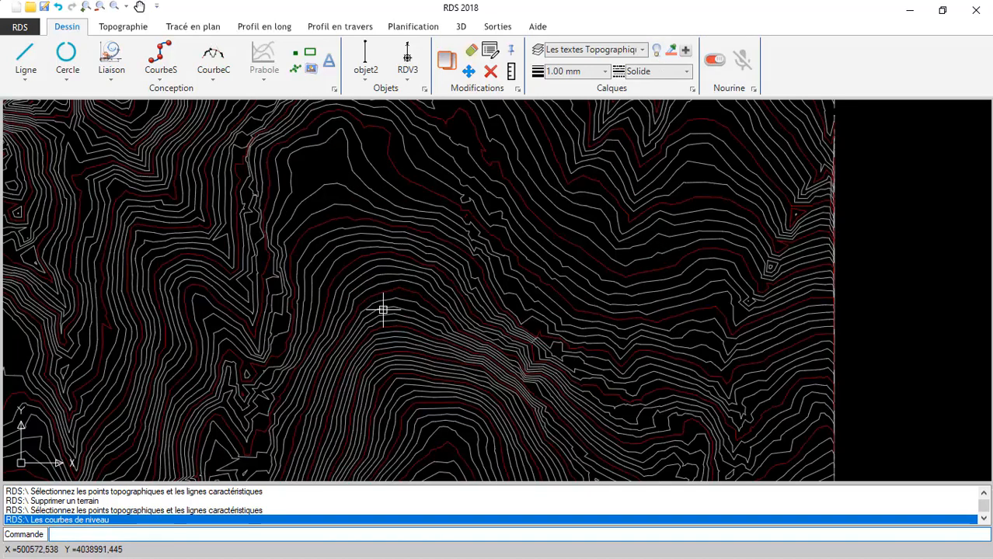
pyautogui.rightClick(443, 252)
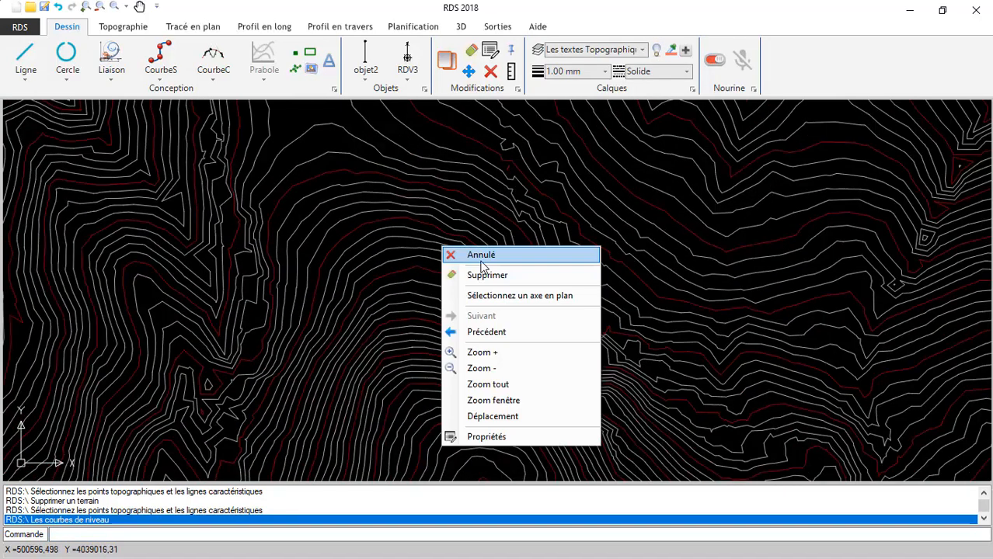
pyautogui.click(482, 256)
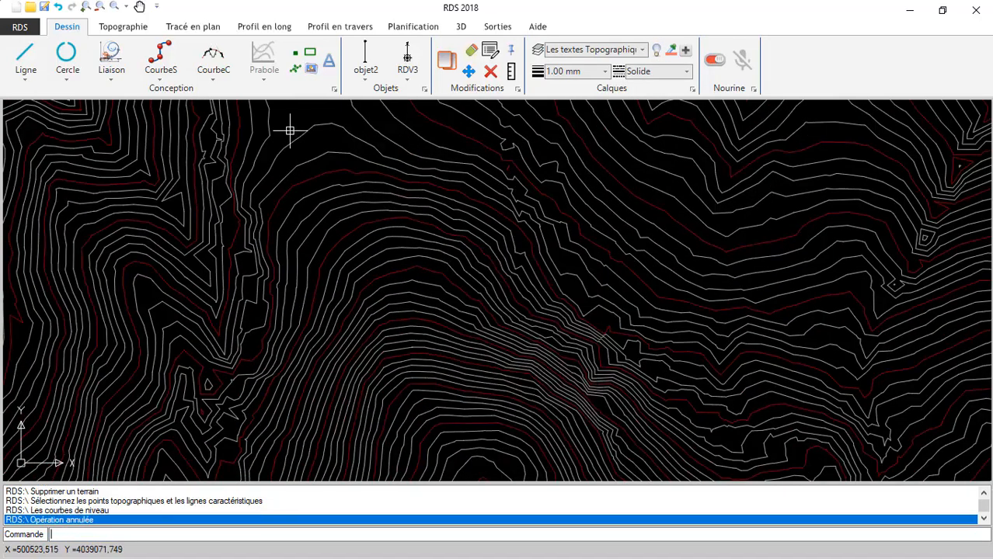
# - Smooth the contour lines of Terrain N°=1 with the smoothing level set to the fourth mark
pyautogui.click(123, 27)
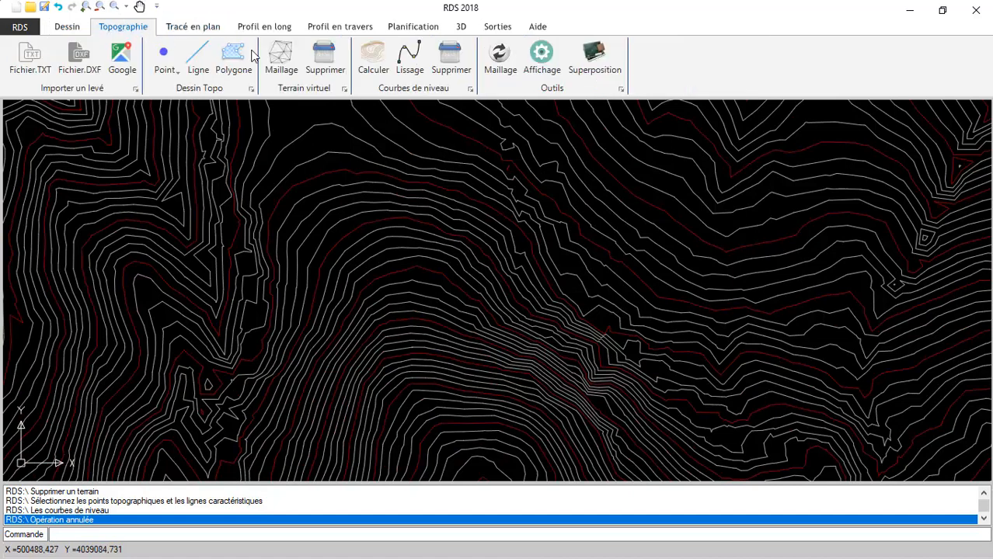
pyautogui.click(410, 60)
pyautogui.moveTo(179, 70); pyautogui.dragTo(847, 106)
pyautogui.click(919, 134)
pyautogui.click(835, 144)
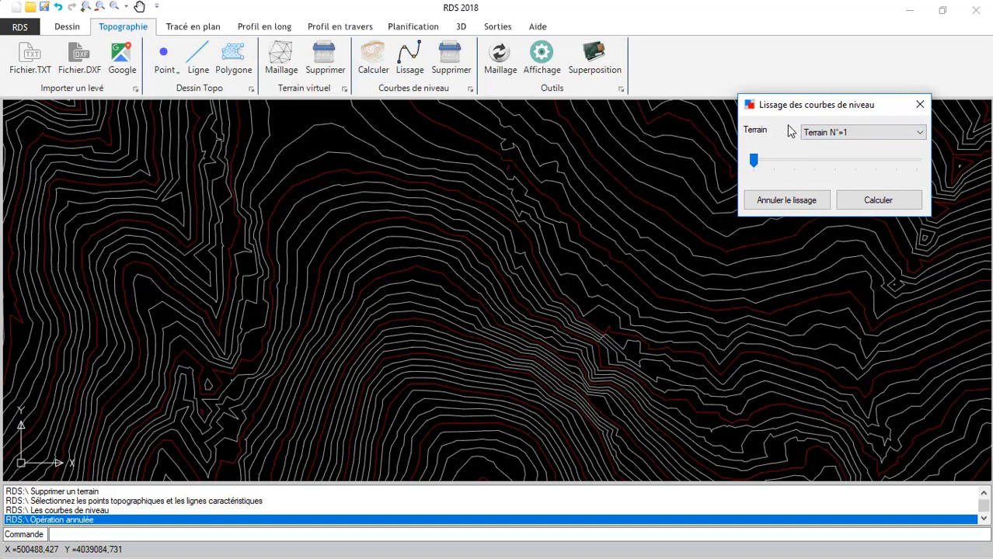
pyautogui.moveTo(753, 161); pyautogui.dragTo(775, 163)
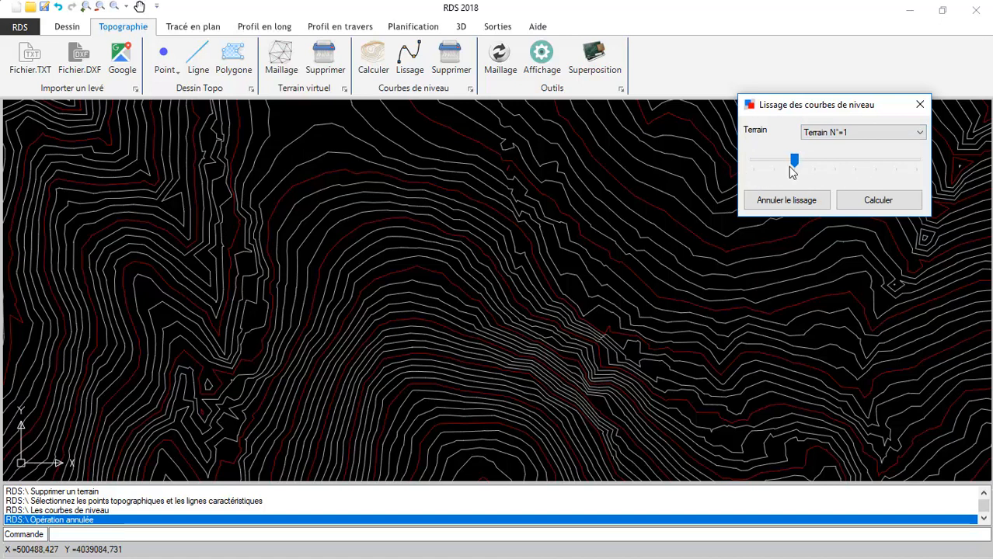
pyautogui.click(880, 201)
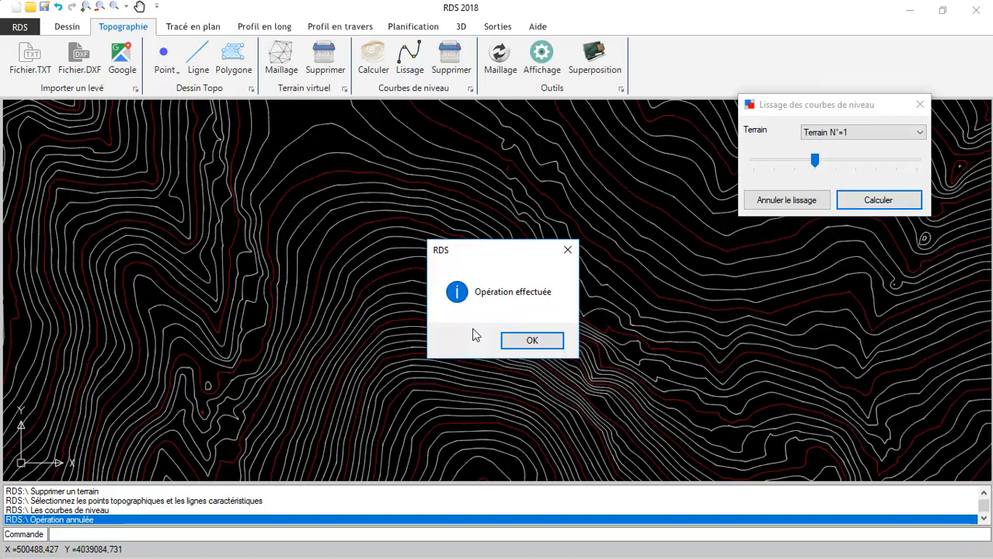
pyautogui.click(525, 340)
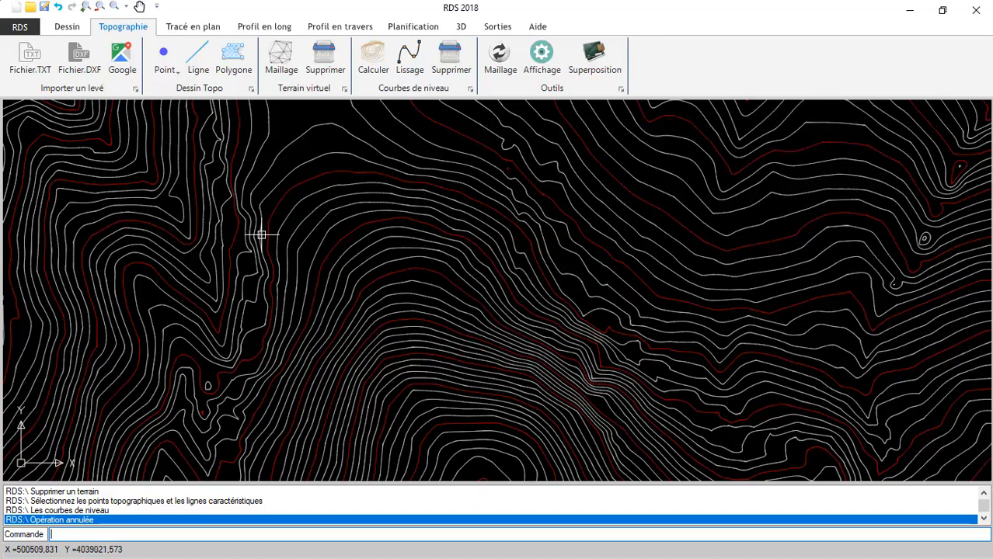
# - Cancel the smoothing of the contour lines of Terrain N°=1 and close the smoothing dialog
pyautogui.click(408, 62)
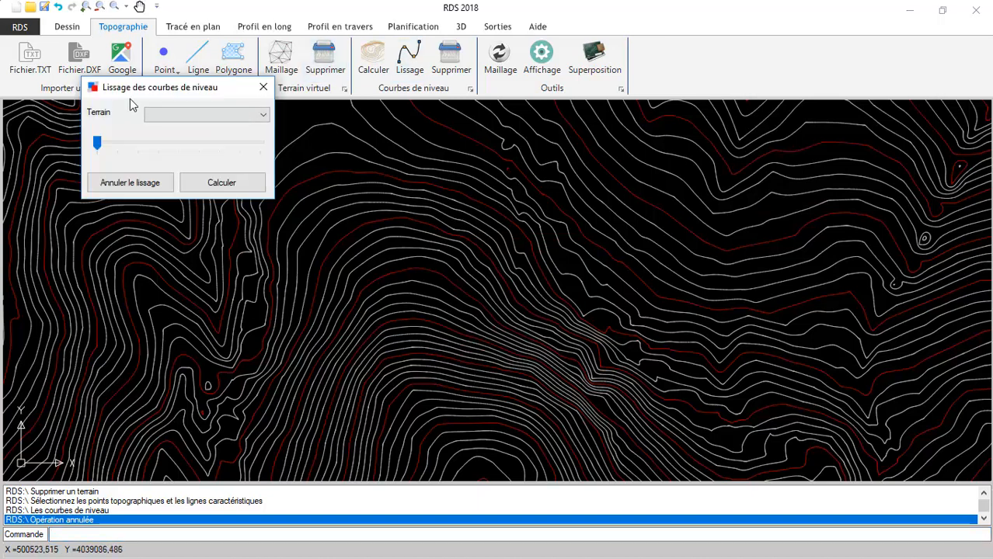
pyautogui.moveTo(195, 94); pyautogui.dragTo(636, 112)
pyautogui.click(701, 135)
pyautogui.click(643, 151)
pyautogui.click(565, 204)
pyautogui.click(528, 339)
pyautogui.press('Escape')
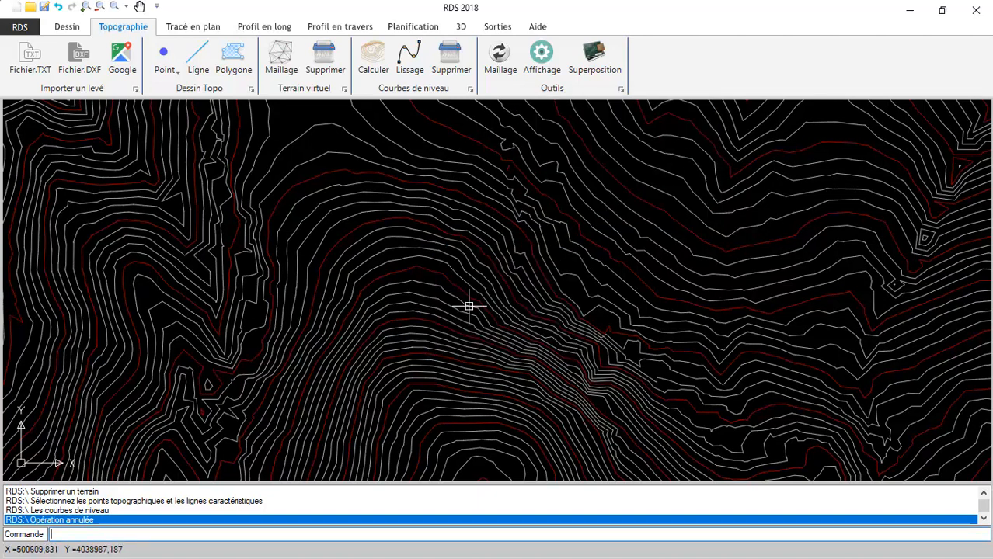
# - Show the MNT layer again so the triangle mesh is displayed
pyautogui.click(63, 28)
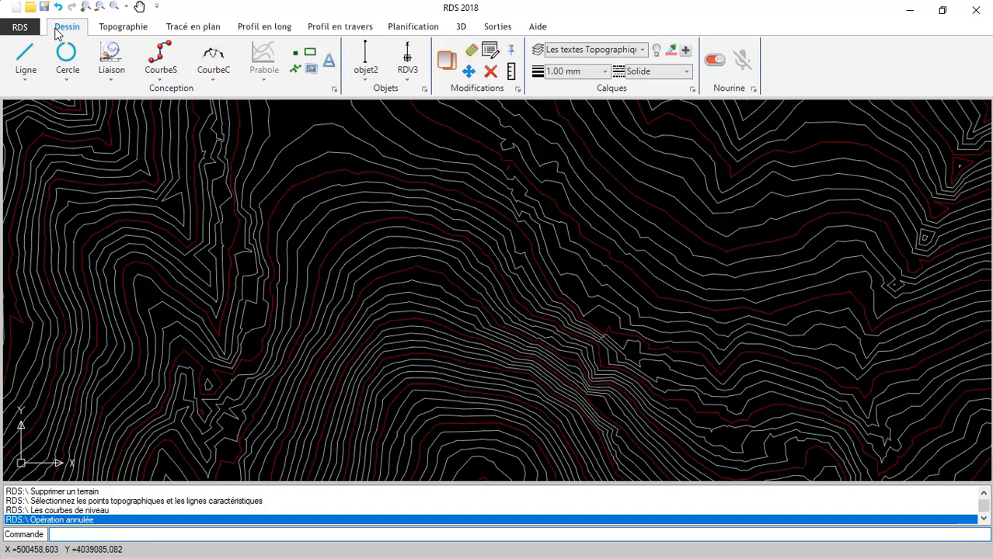
pyautogui.click(641, 50)
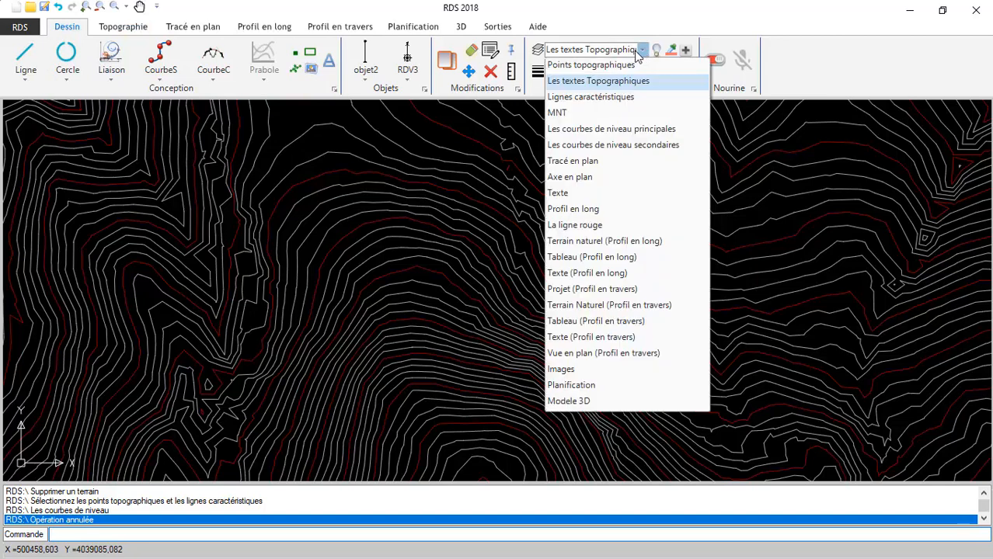
pyautogui.click(579, 113)
pyautogui.click(656, 50)
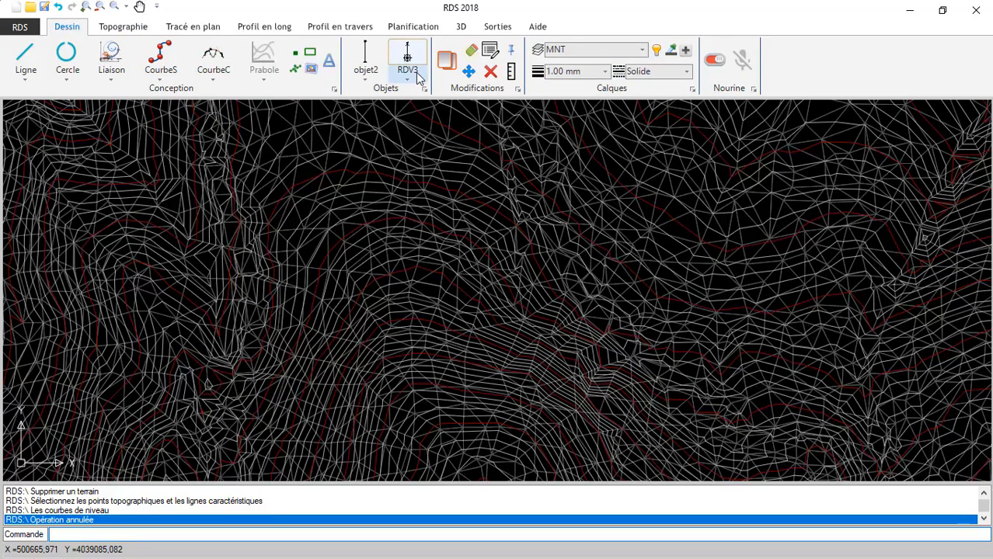
# - Hide the main and secondary contour line layers, leaving the triangle mesh in close view
pyautogui.click(642, 50)
pyautogui.click(598, 129)
pyautogui.click(657, 50)
pyautogui.click(642, 49)
pyautogui.click(608, 145)
pyautogui.click(657, 50)
pyautogui.scroll(4, 388, 215)
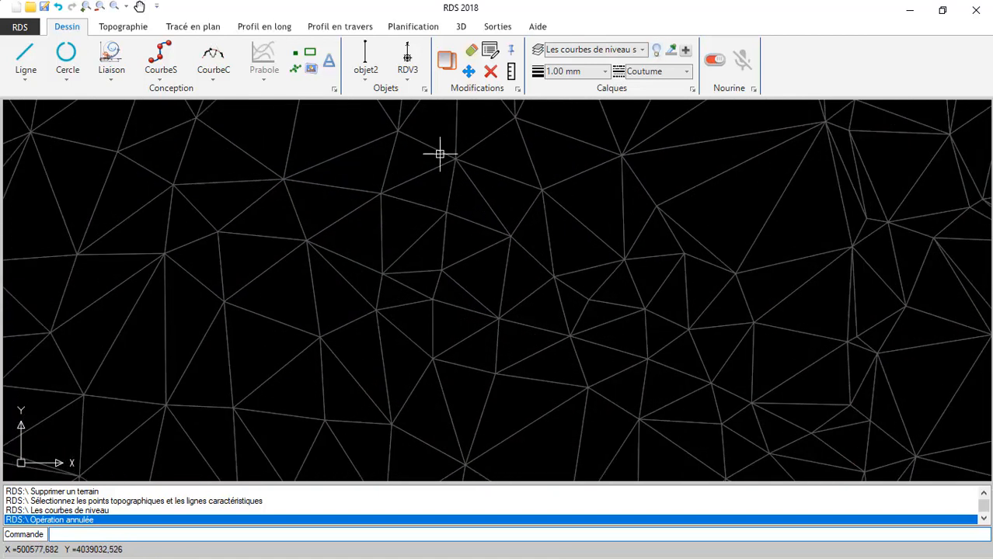
# - Delete the contour lines of Terrain N°=1 and close the contour deletion dialog
pyautogui.click(123, 26)
pyautogui.click(451, 59)
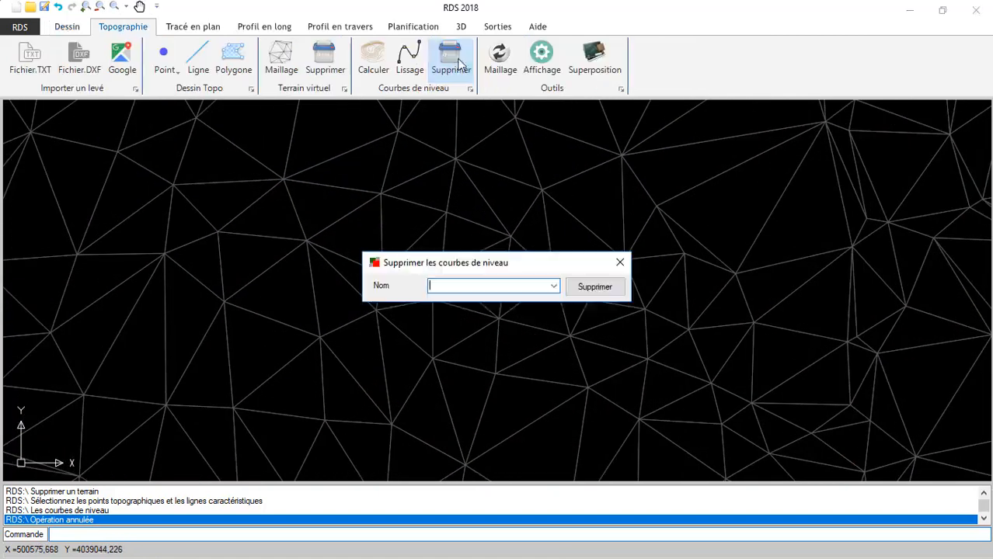
pyautogui.click(554, 286)
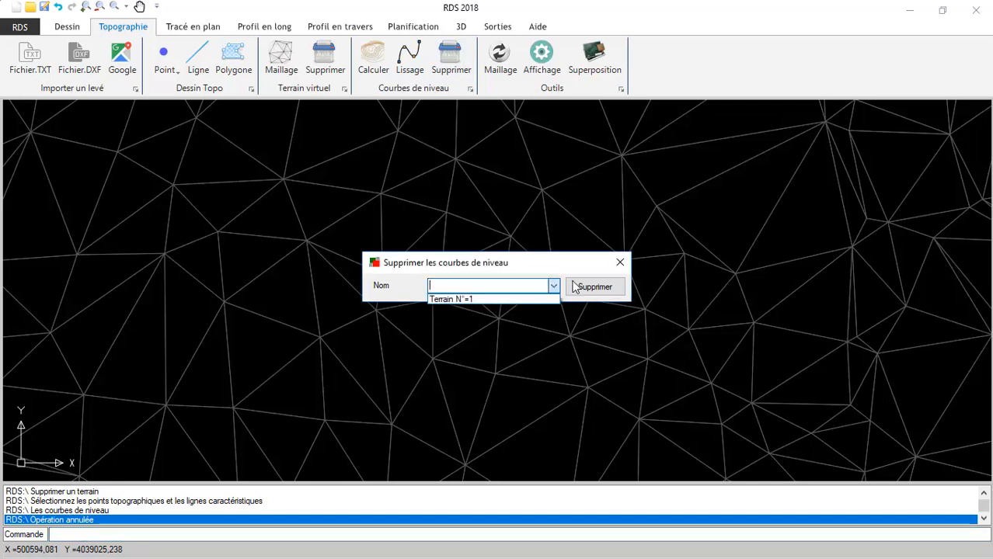
pyautogui.click(463, 300)
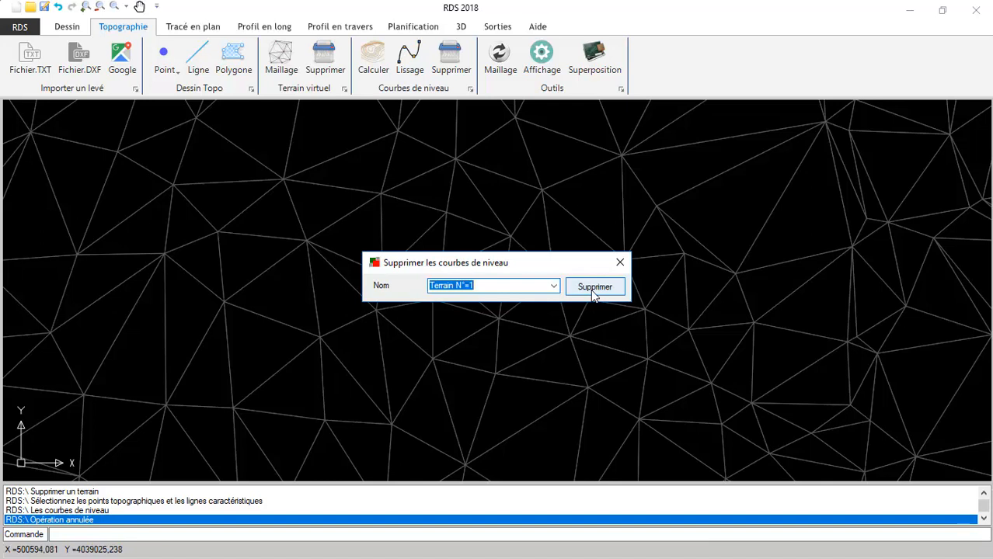
pyautogui.click(620, 265)
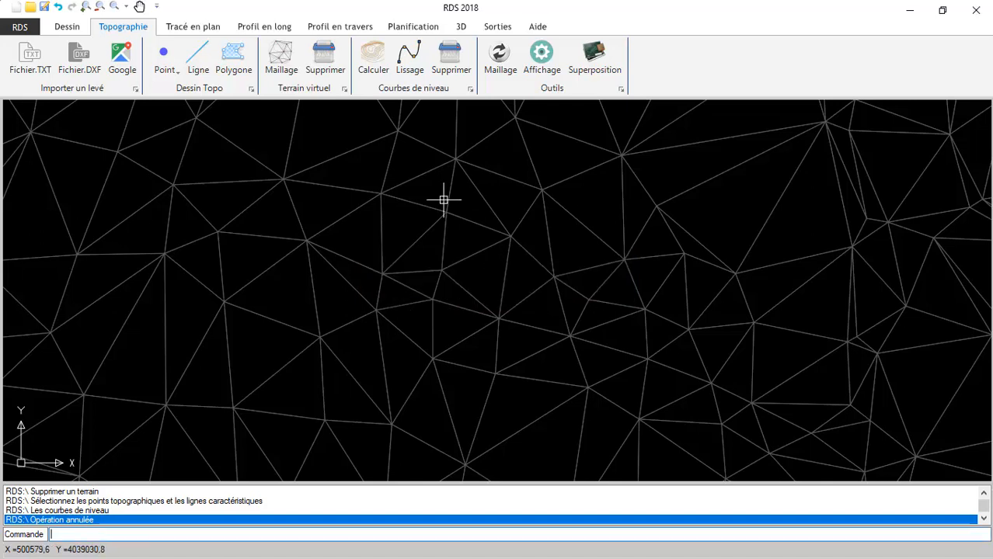
# - Swap the shared edge of two pairs of adjacent triangles near the middle of the mesh
pyautogui.click(500, 58)
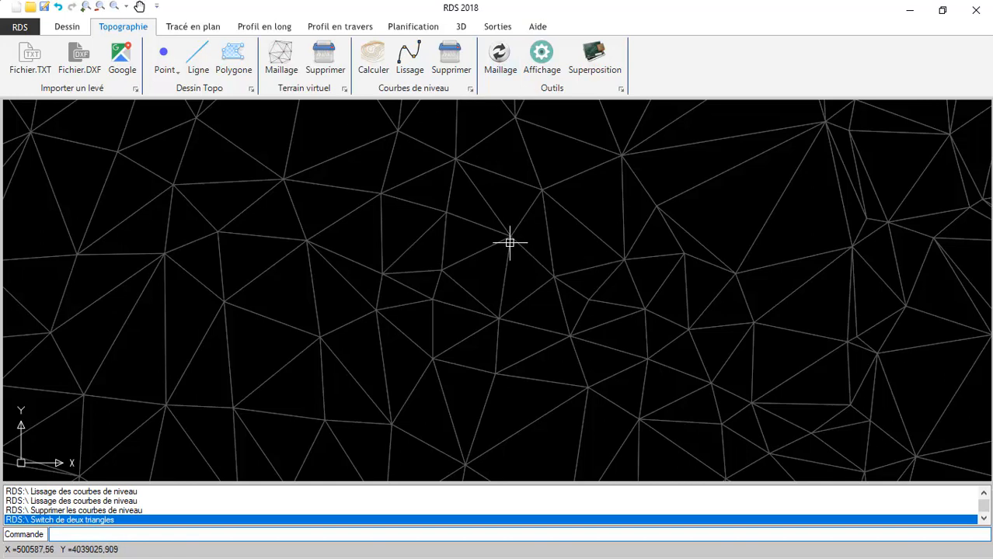
pyautogui.click(503, 196)
pyautogui.click(469, 202)
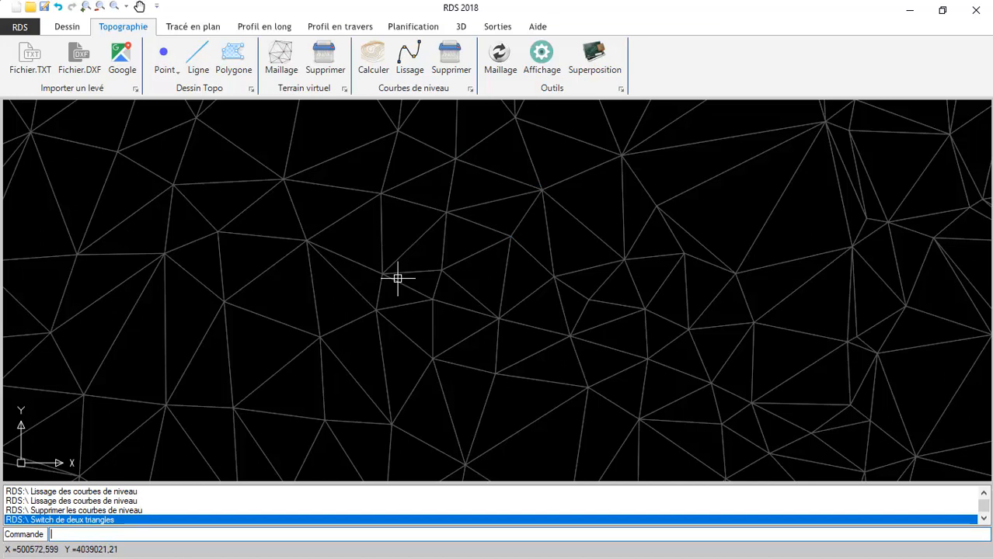
pyautogui.click(499, 62)
pyautogui.click(590, 206)
pyautogui.click(576, 247)
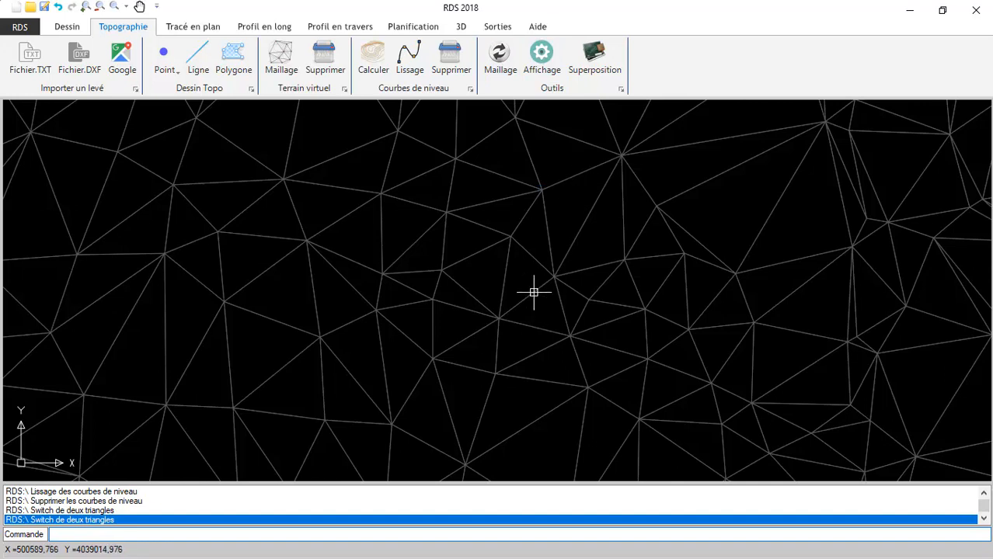
# - Set the label font of Levé topographique N°=1 to size 1 in yellow and apply the survey display settings
pyautogui.click(541, 62)
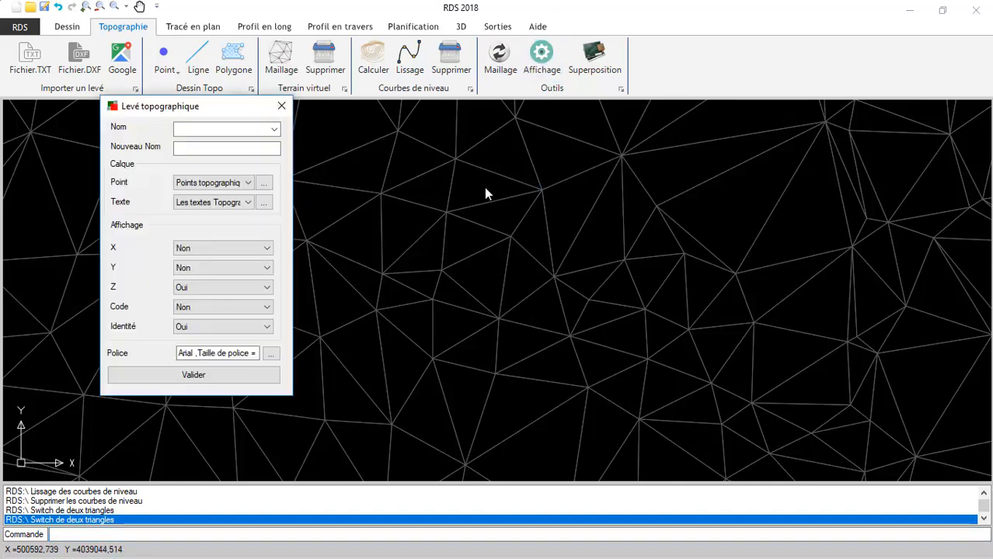
pyautogui.moveTo(184, 115); pyautogui.dragTo(483, 122)
pyautogui.click(574, 136)
pyautogui.click(527, 149)
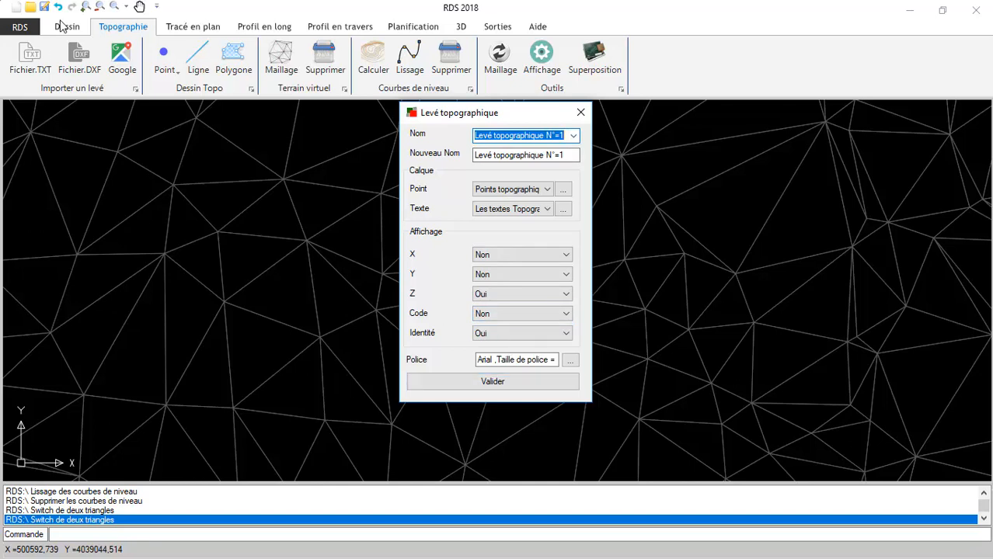
pyautogui.click(570, 360)
pyautogui.click(240, 150)
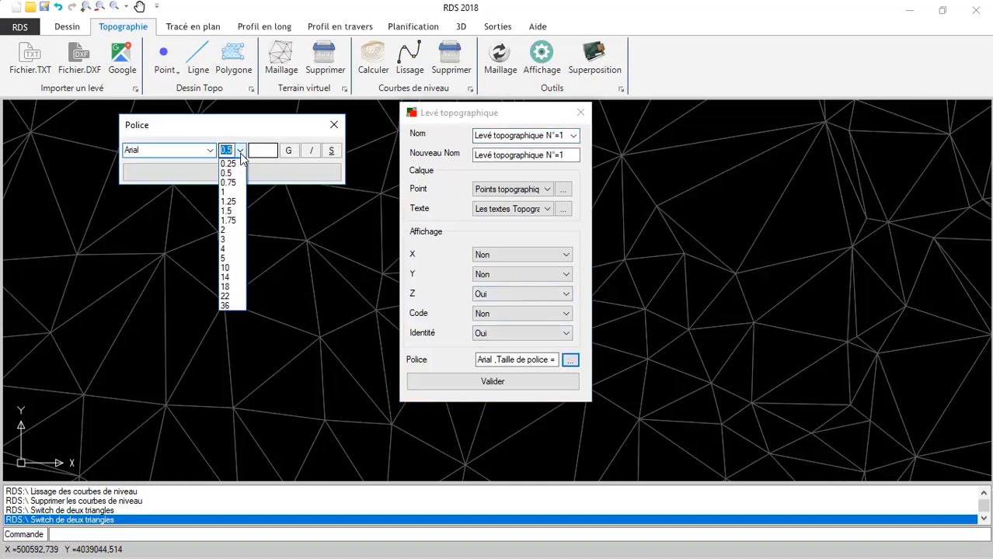
pyautogui.click(232, 194)
pyautogui.click(262, 150)
pyautogui.click(449, 151)
pyautogui.click(443, 332)
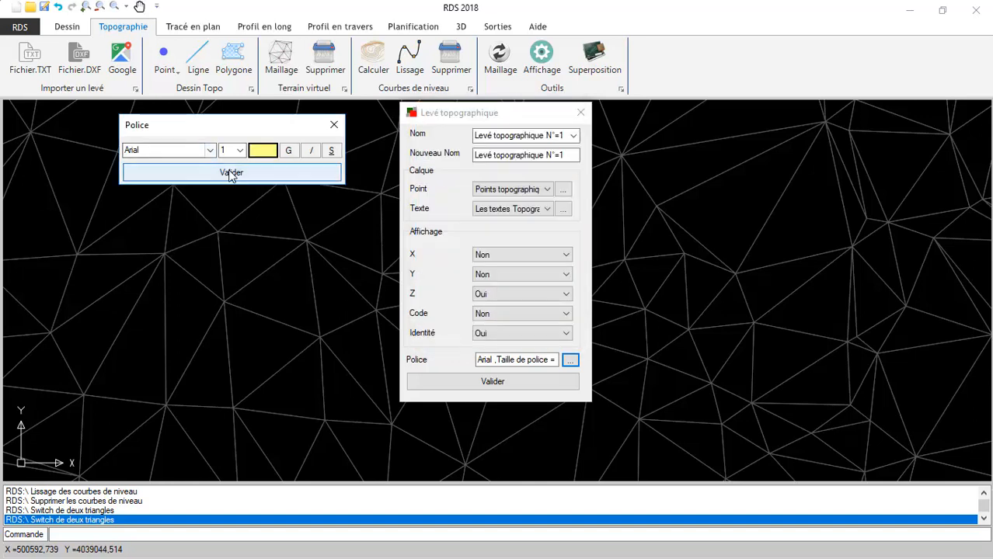
pyautogui.click(232, 172)
pyautogui.click(505, 383)
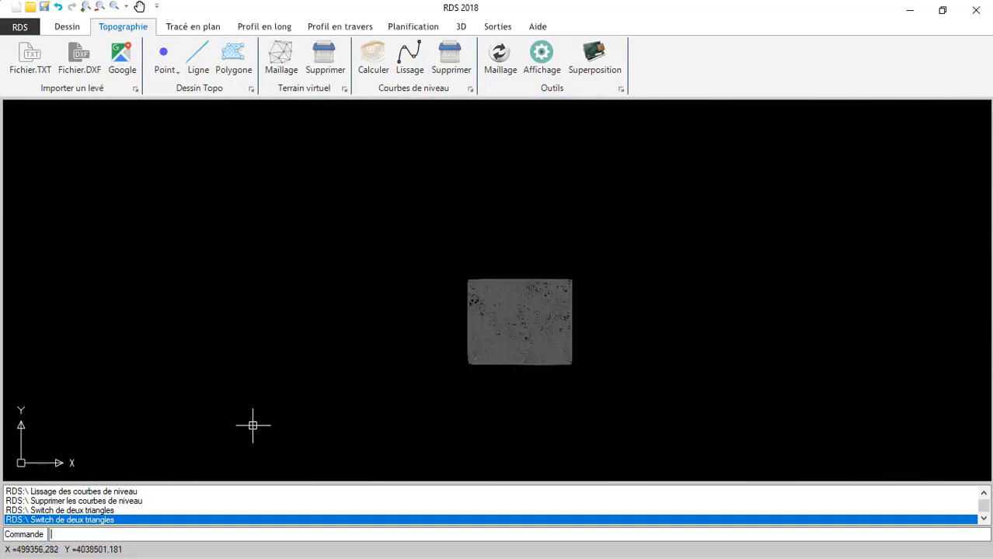
# - Show the Points topographiques and Les textes Topographiques layers and inspect the point labels up close
pyautogui.click(67, 26)
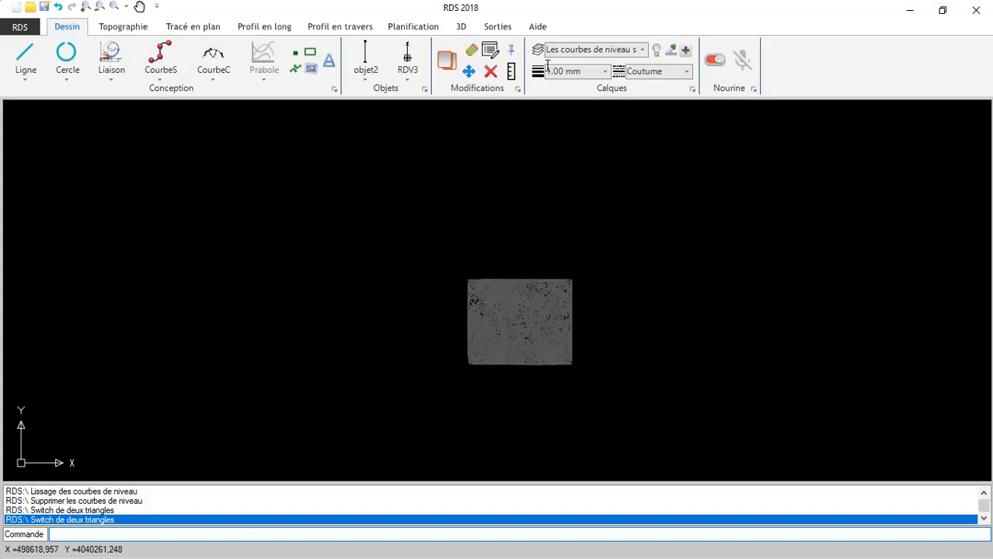
pyautogui.click(642, 49)
pyautogui.click(607, 67)
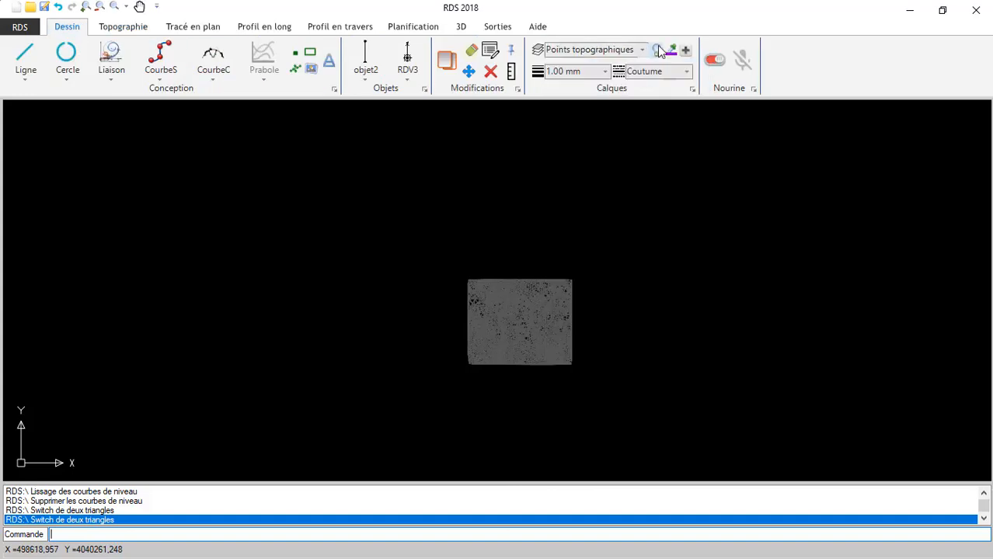
pyautogui.click(642, 49)
pyautogui.click(599, 82)
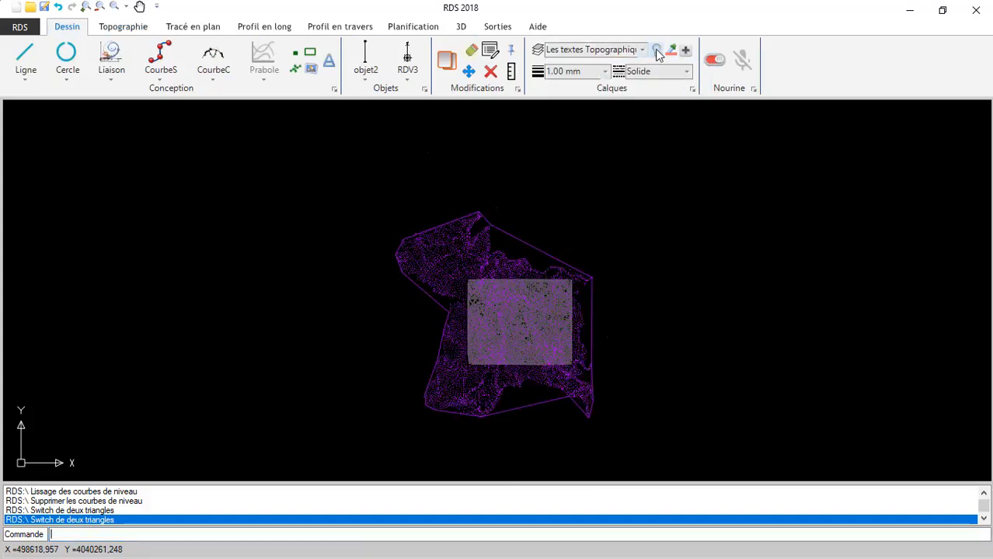
pyautogui.scroll(5, 459, 310)
pyautogui.scroll(8, 439, 337)
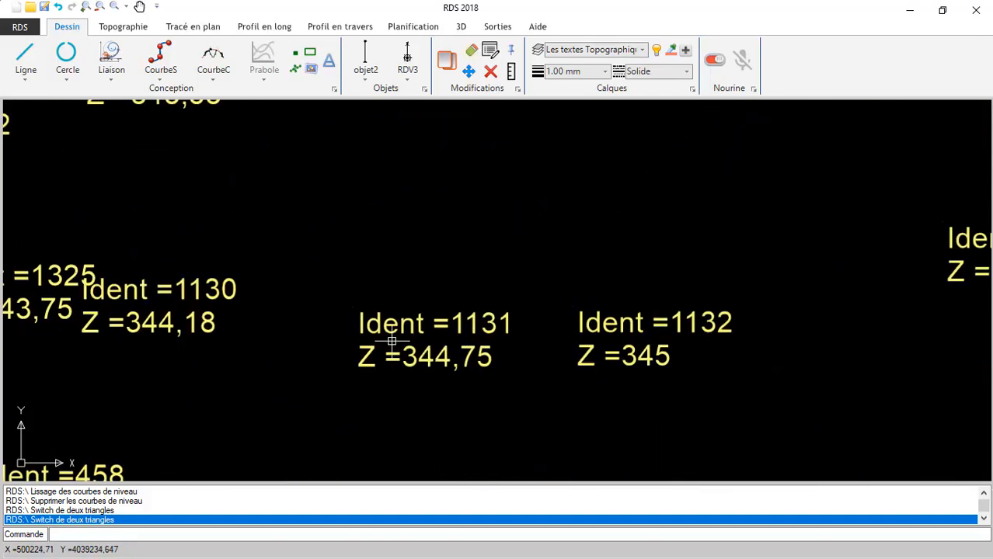
pyautogui.scroll(-10, 384, 292)
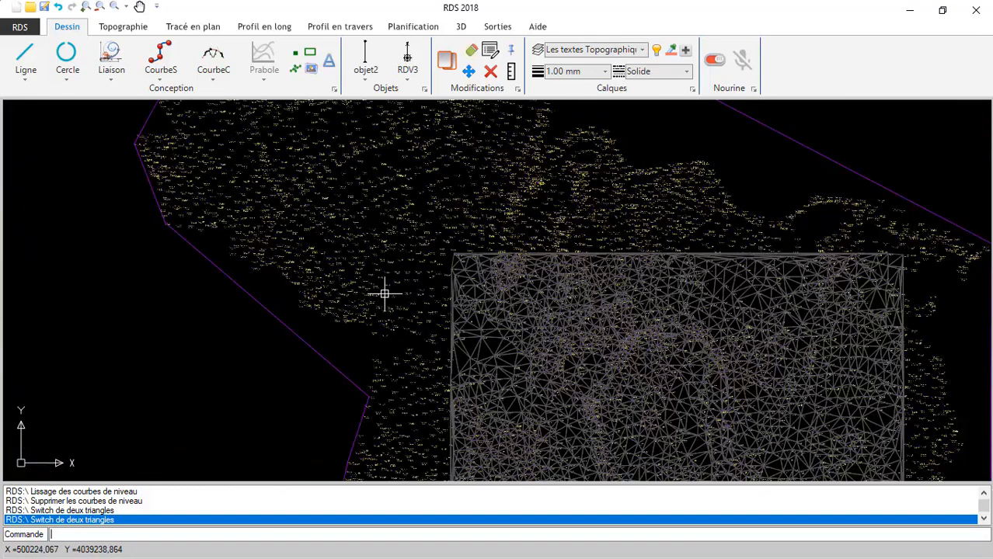
pyautogui.scroll(-6, 384, 293)
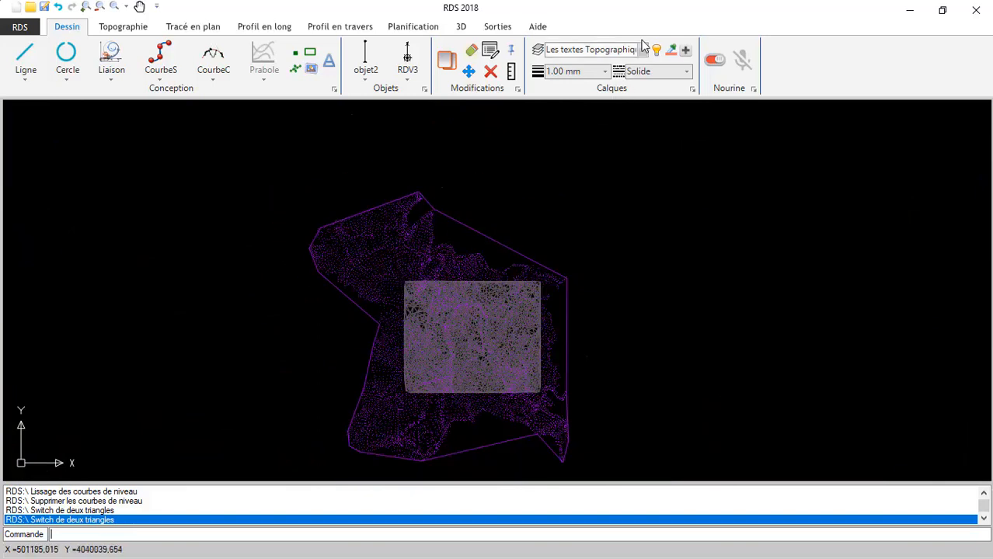
# - Hide the Points topographiques and Les textes Topographiques layers
pyautogui.click(641, 50)
pyautogui.click(658, 63)
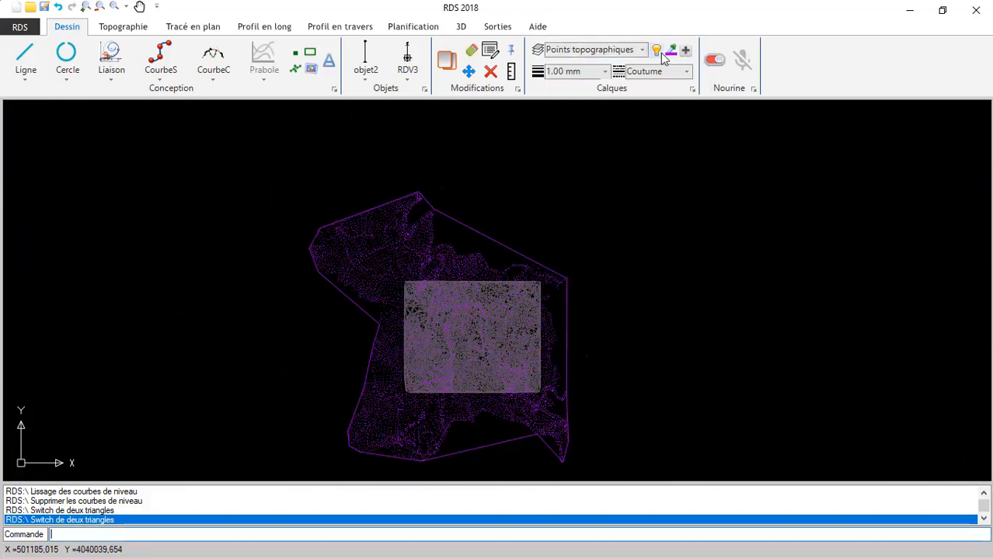
pyautogui.click(657, 50)
pyautogui.click(642, 50)
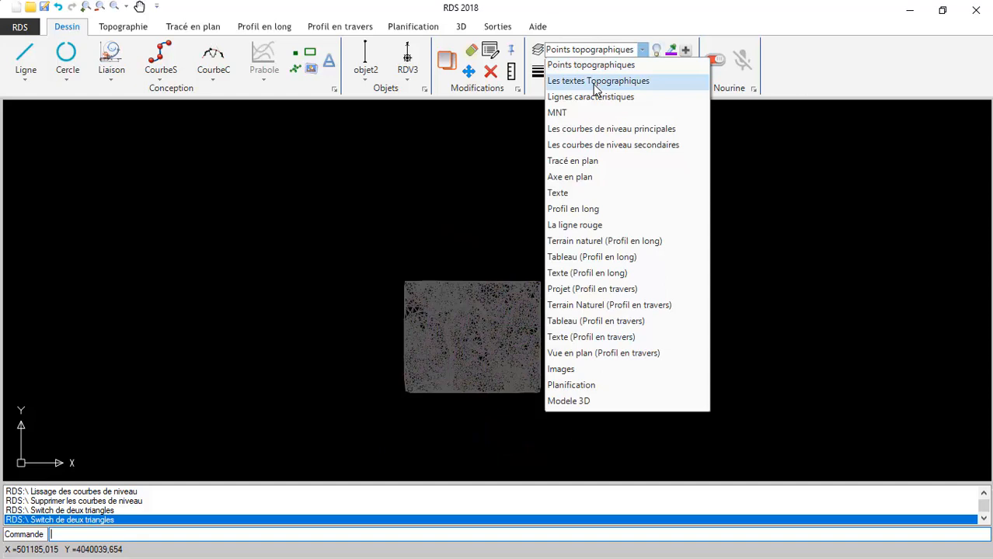
pyautogui.click(596, 82)
pyautogui.click(658, 51)
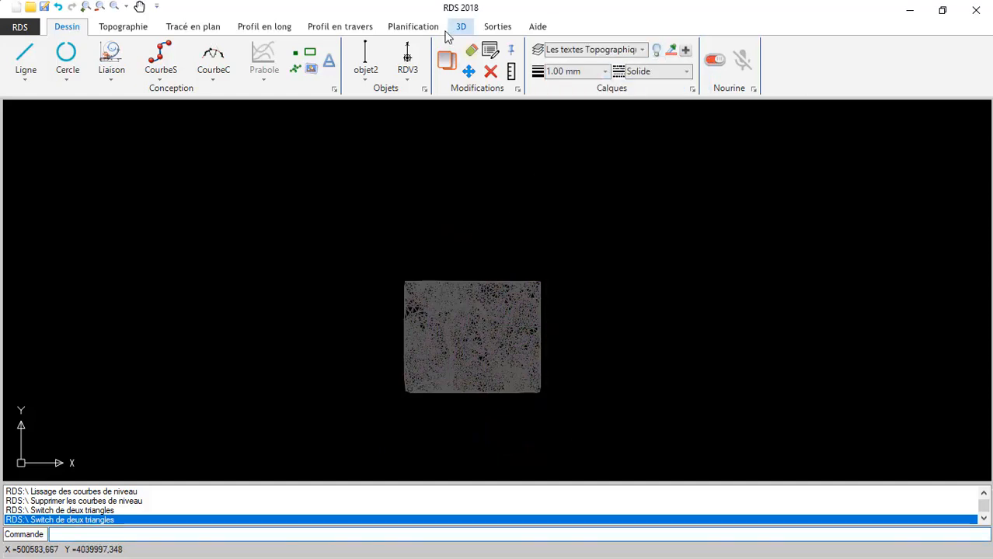
# - Start a new empty drawing in place of the current one
pyautogui.click(129, 30)
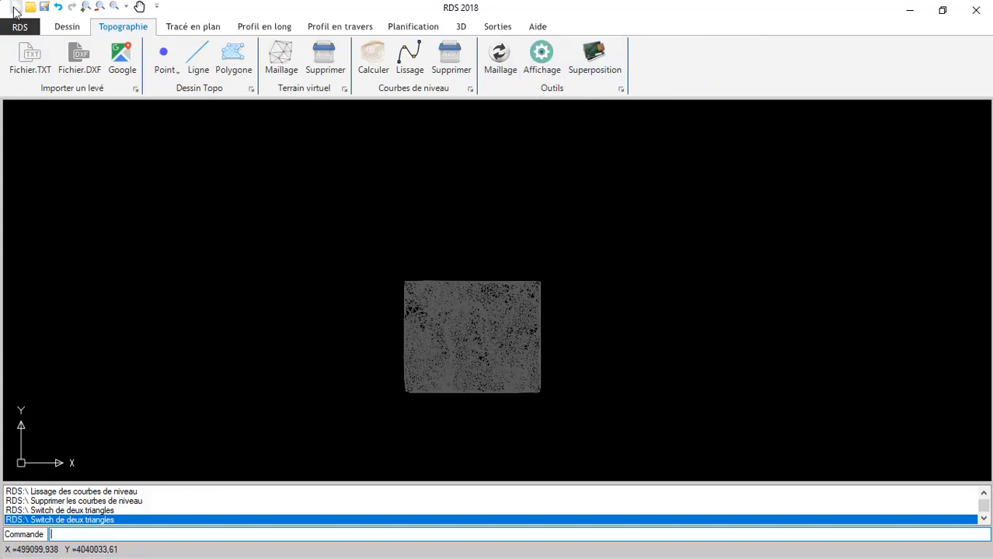
pyautogui.click(14, 9)
pyautogui.click(519, 340)
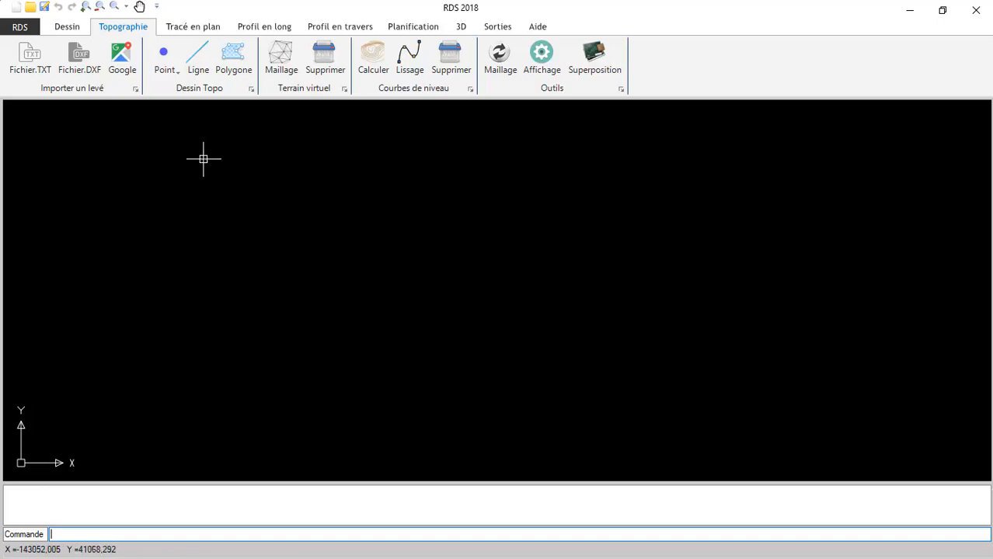
# - Import the text document Leve Topo as Levé topographique N°=1 with the Ident X Y Z Code file structure
pyautogui.click(28, 78)
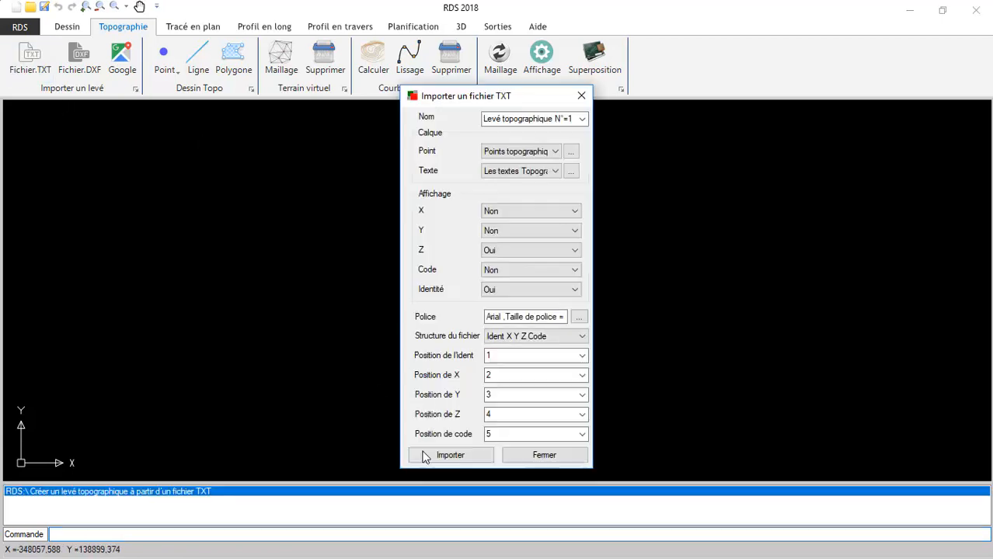
pyautogui.click(448, 458)
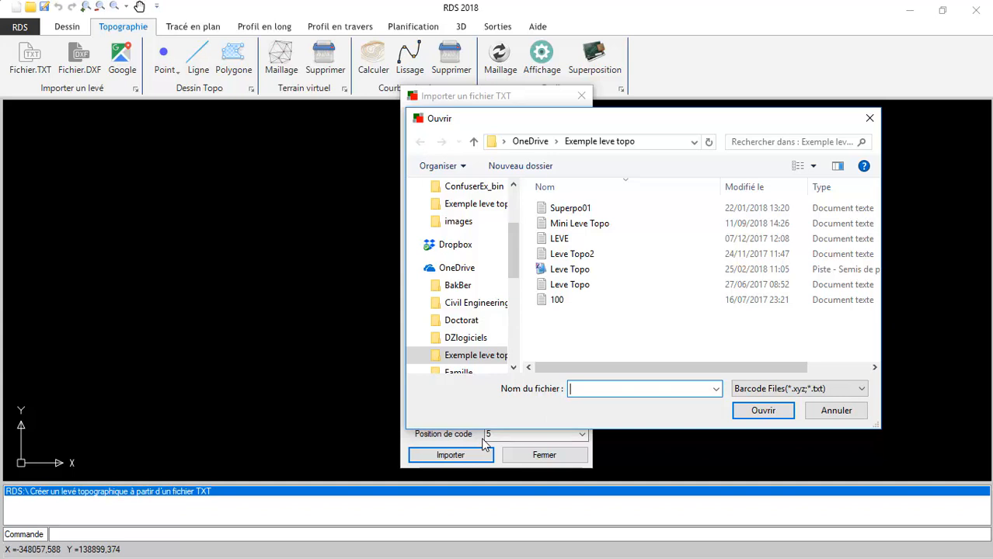
pyautogui.click(579, 285)
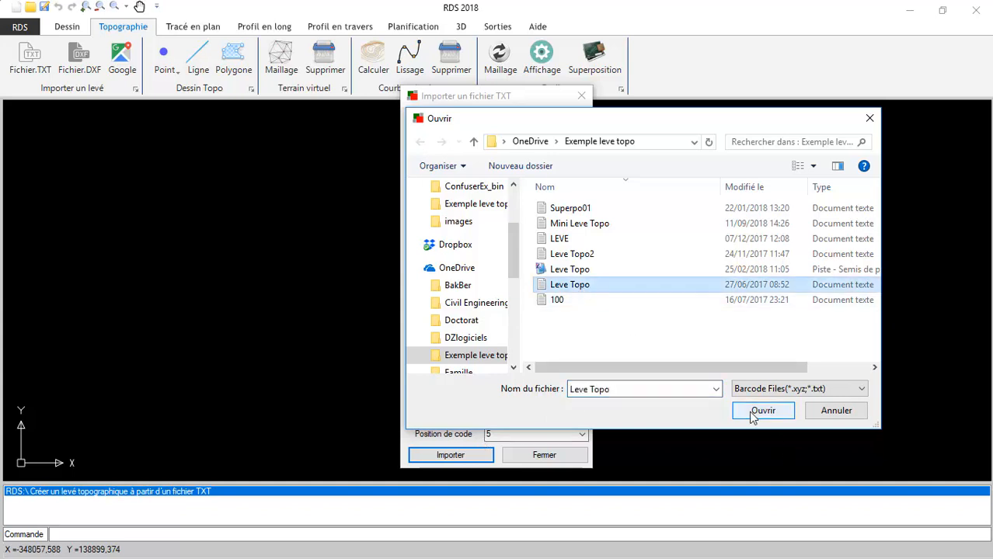
pyautogui.click(756, 412)
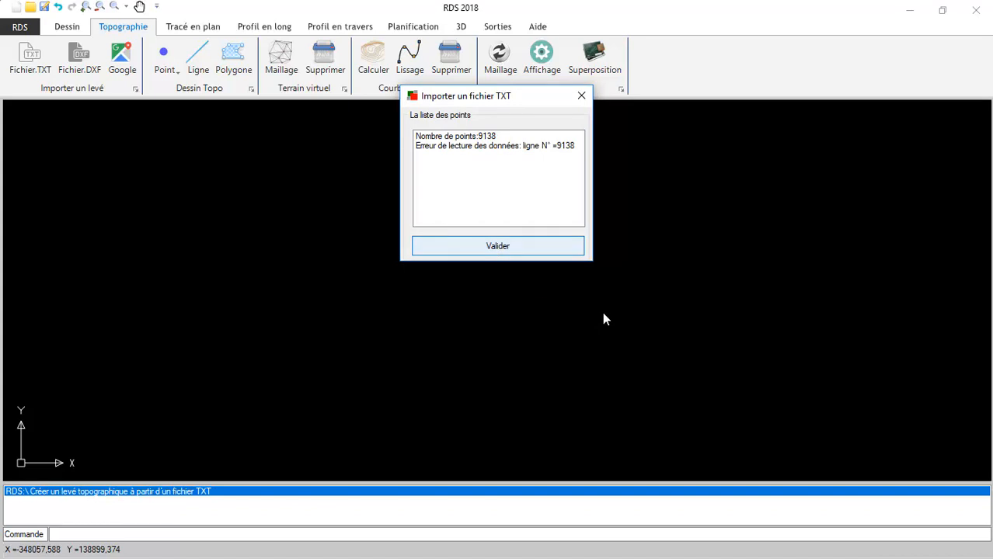
pyautogui.press('Return')
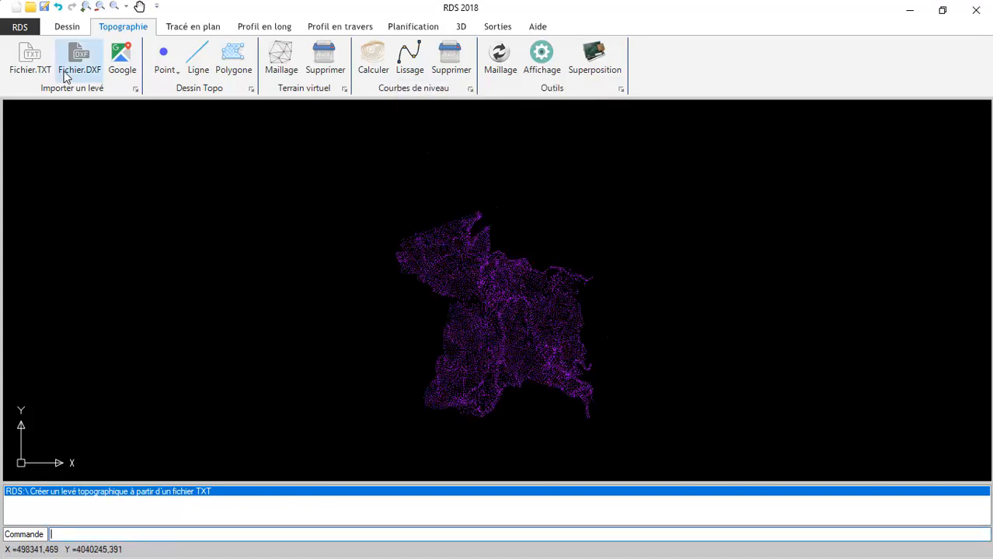
# - Start a second TXT survey import and add a DeepSkyBlue layer named Points topographiques2 based on Points topographiques
pyautogui.click(33, 65)
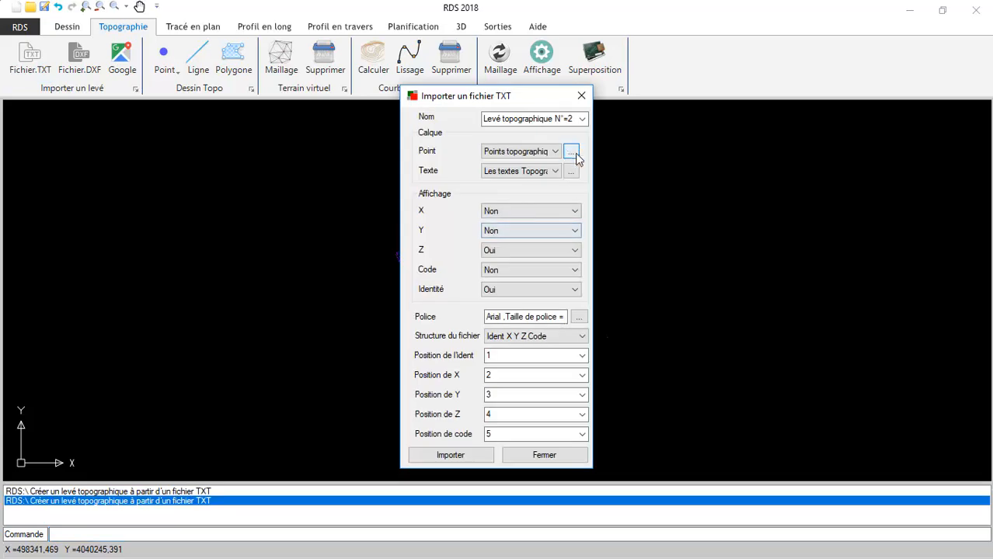
pyautogui.click(570, 151)
pyautogui.click(572, 230)
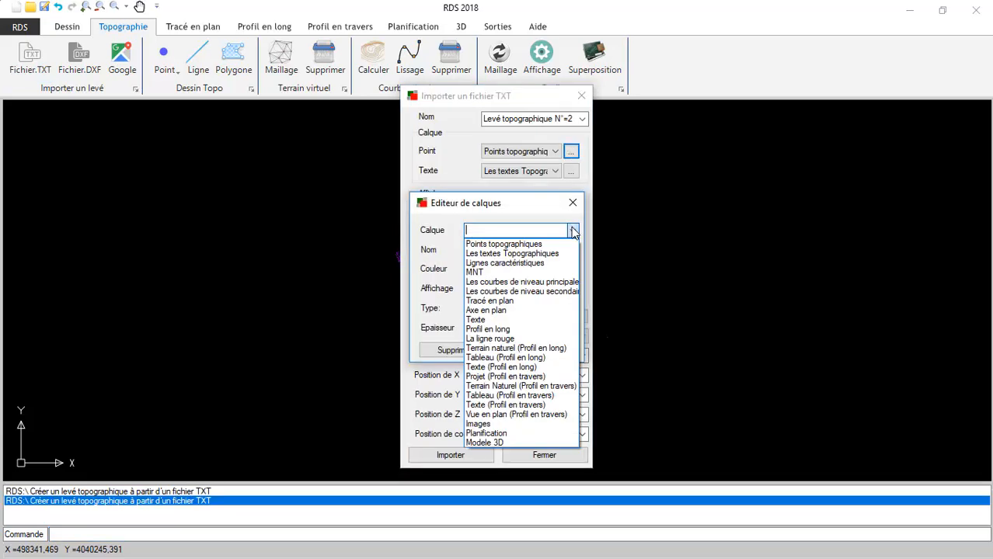
pyautogui.click(504, 244)
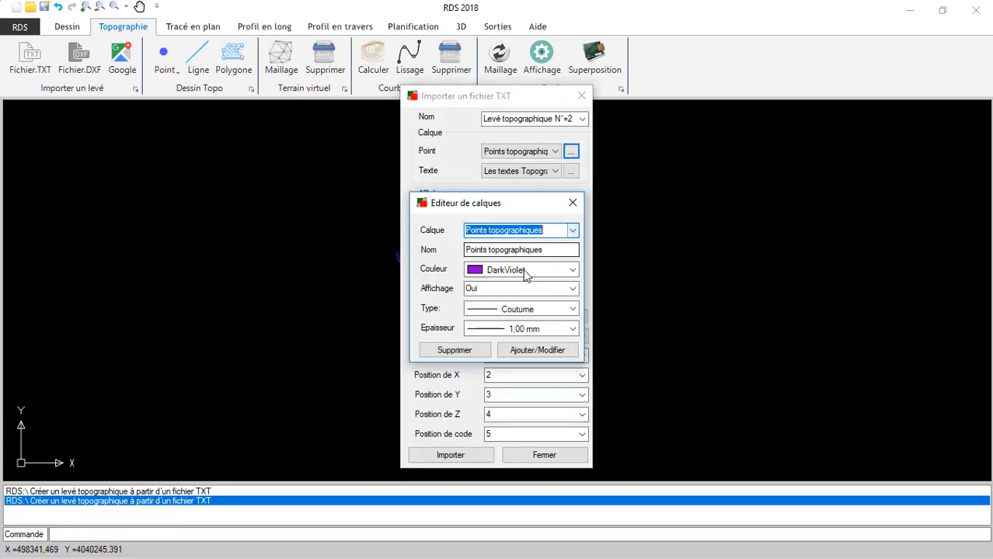
pyautogui.click(564, 274)
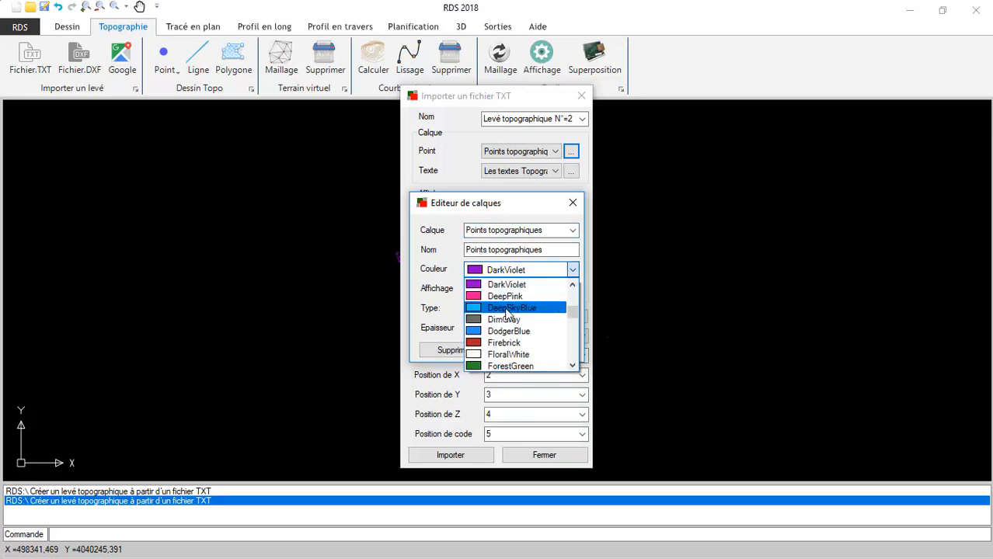
pyautogui.click(513, 308)
pyautogui.click(547, 248)
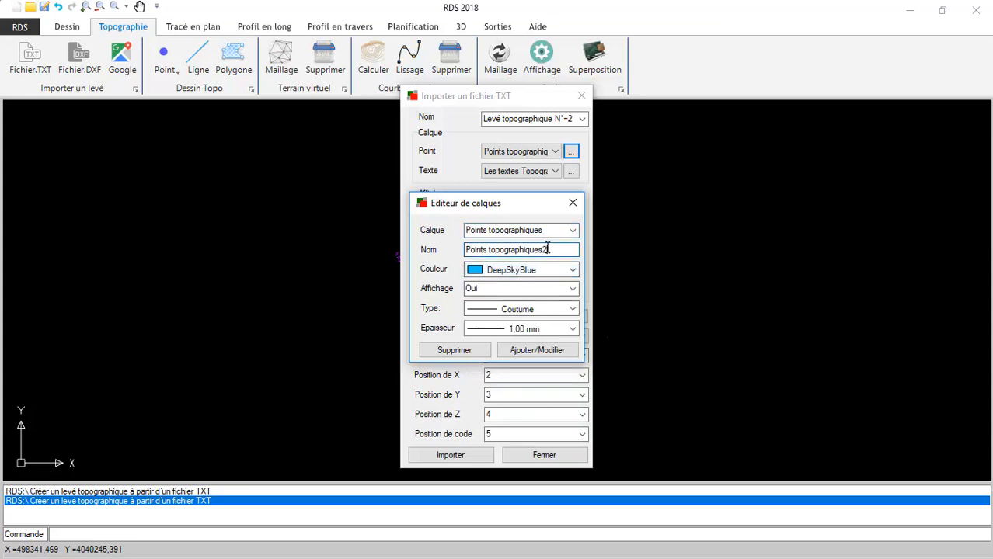
pyautogui.click(558, 349)
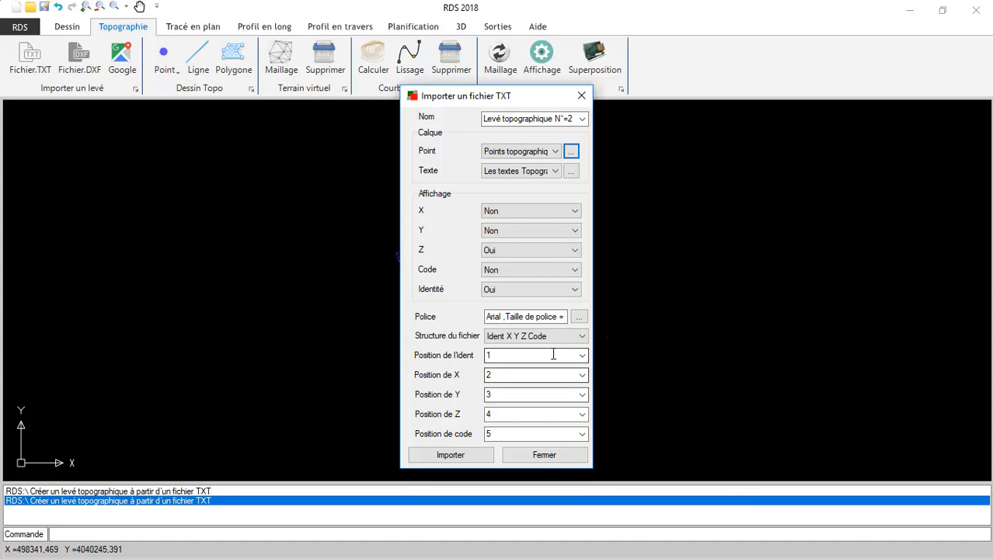
# - Import the Superpo01 file as Levé topographique N°=2 with the X Y Z file structure
pyautogui.click(554, 336)
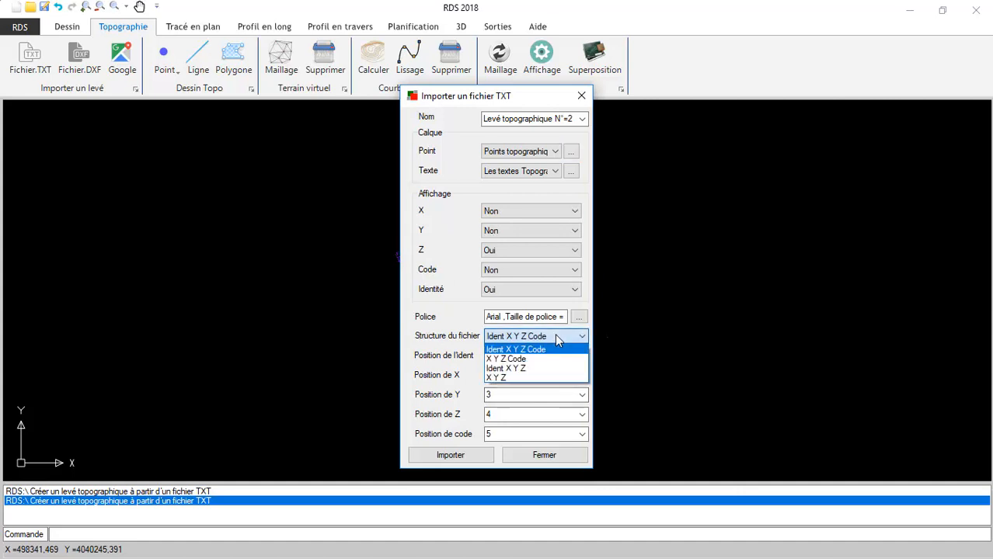
pyautogui.click(506, 378)
pyautogui.click(447, 456)
pyautogui.click(567, 208)
pyautogui.click(754, 412)
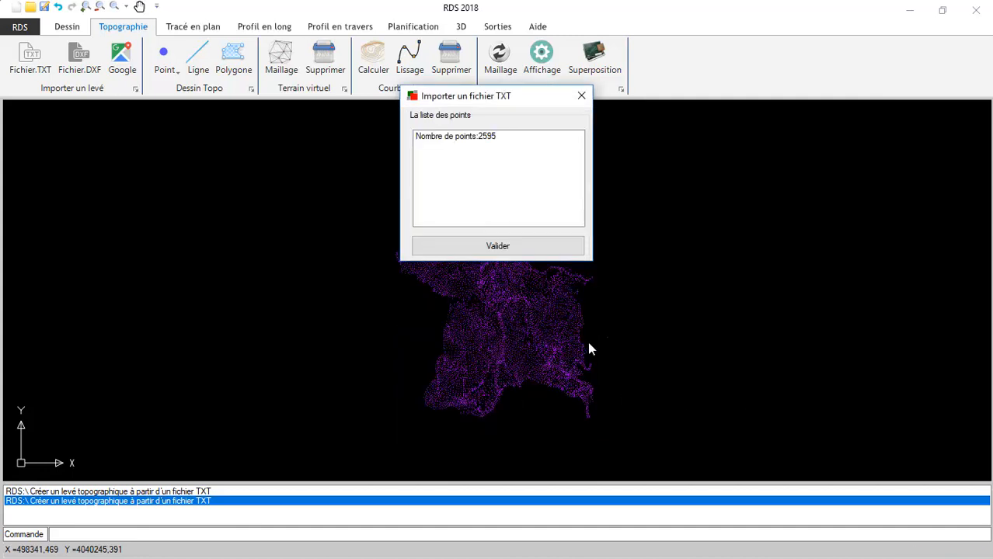
pyautogui.click(502, 247)
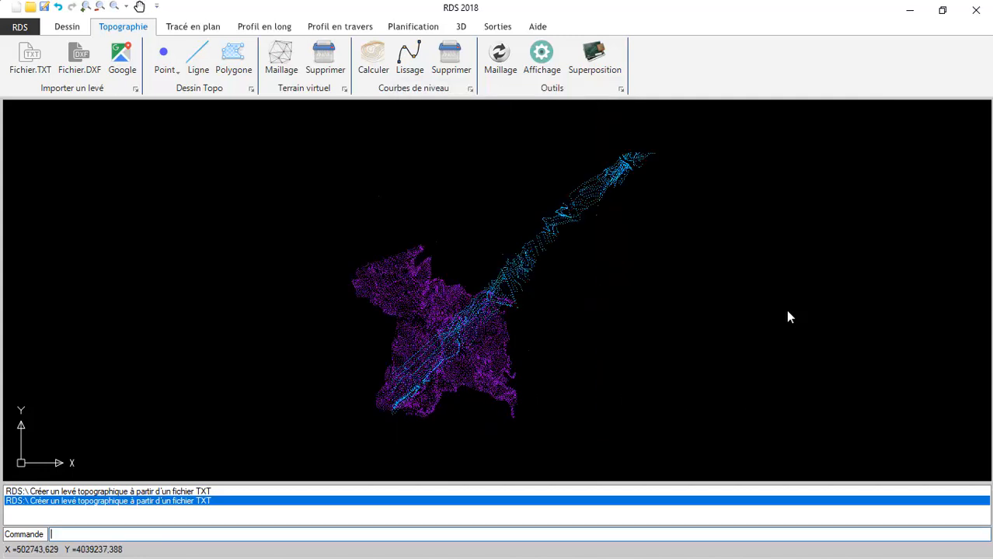
# - Hide the Points topographiques layer so only the second survey's points are displayed where the two surveys overlap
pyautogui.scroll(2, 450, 377)
pyautogui.scroll(2, 388, 387)
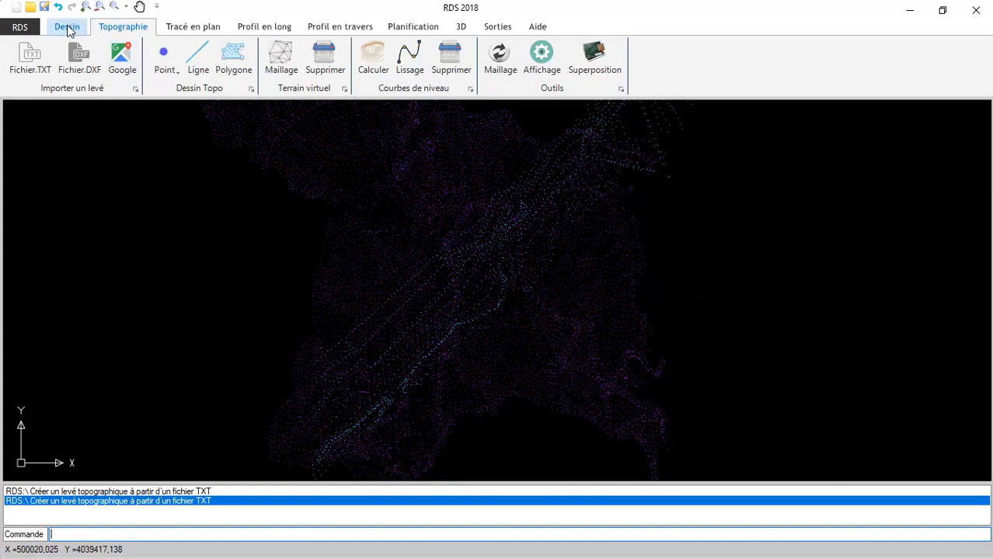
pyautogui.click(68, 28)
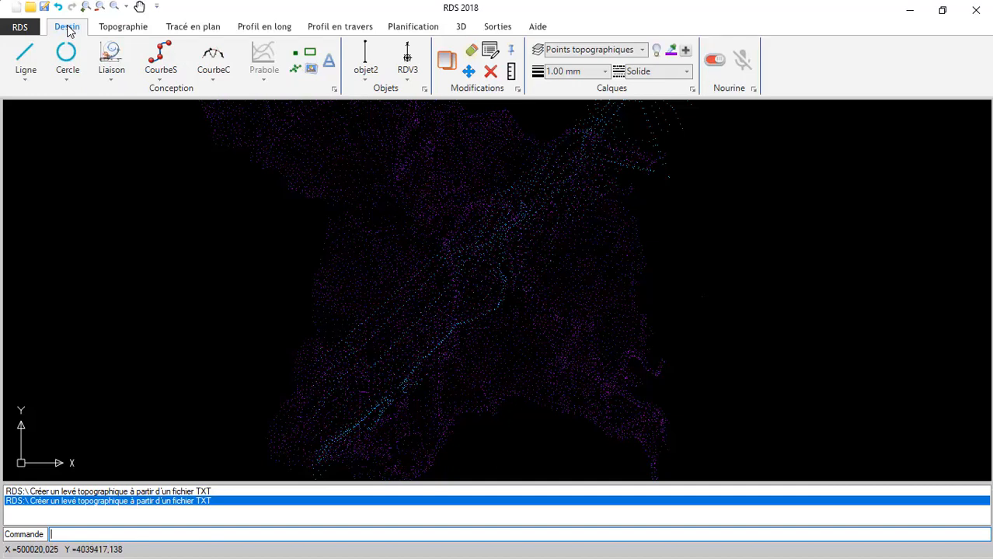
pyautogui.click(641, 50)
pyautogui.click(606, 66)
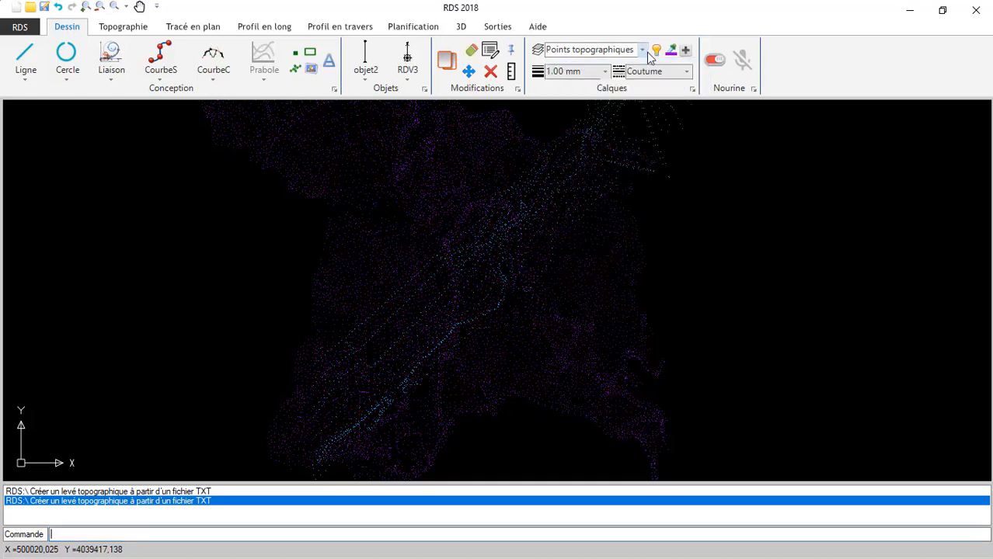
pyautogui.click(657, 51)
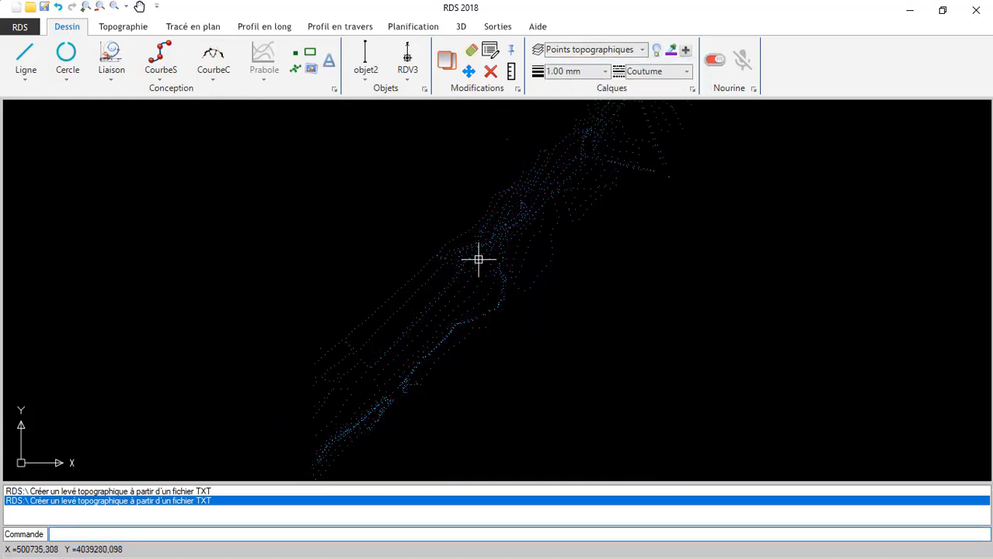
# - Draw a closed topographic polygon around the southwestern part of the second survey on the Profil en long layer
pyautogui.click(642, 50)
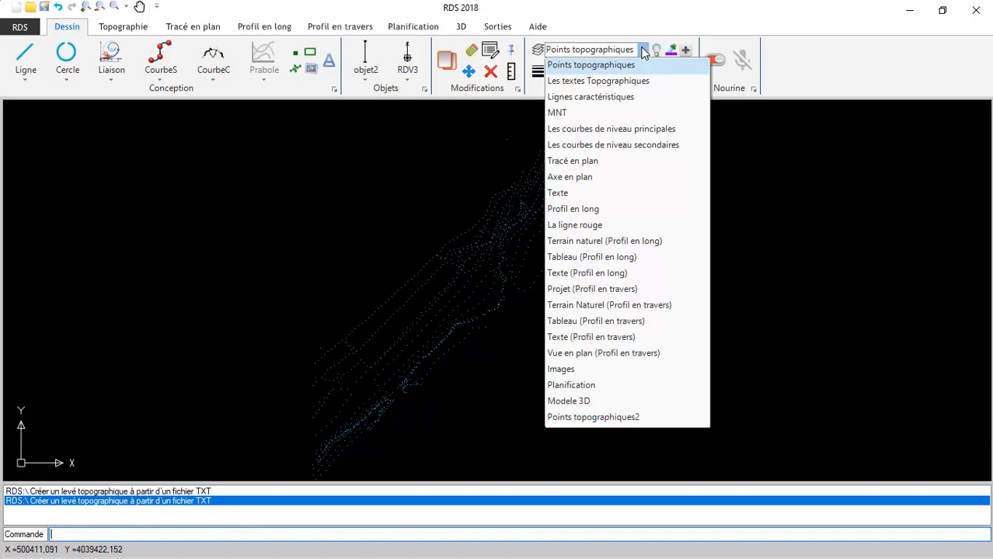
pyautogui.click(572, 209)
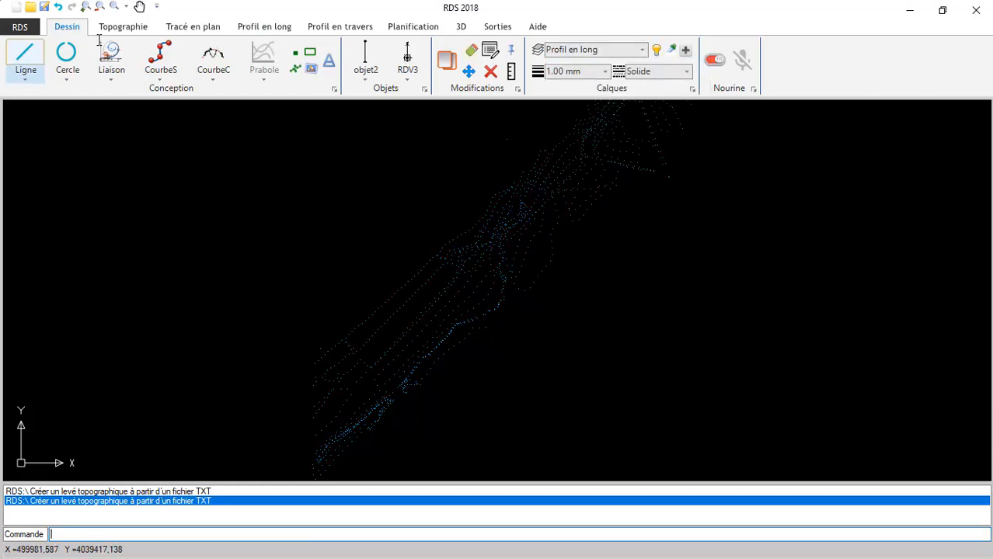
pyautogui.click(119, 28)
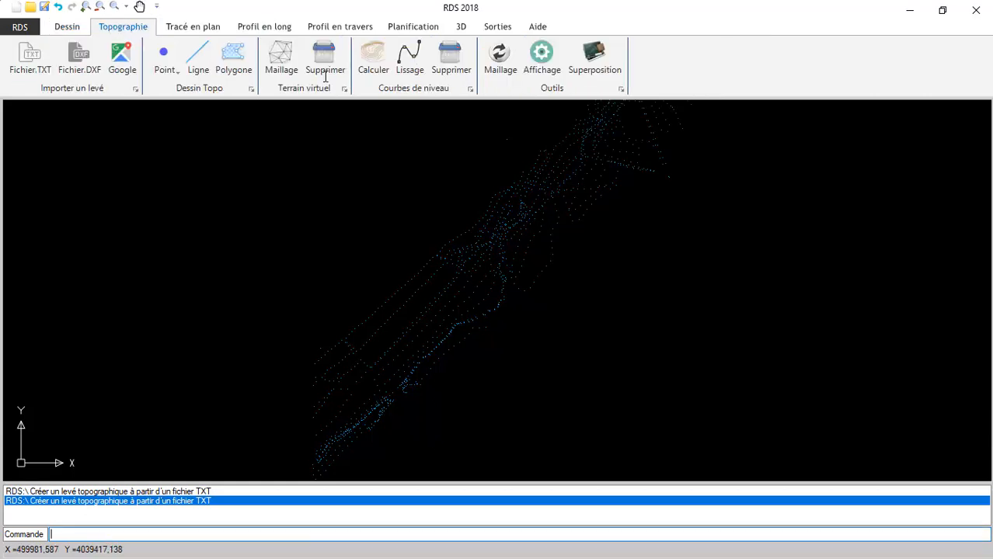
pyautogui.click(231, 62)
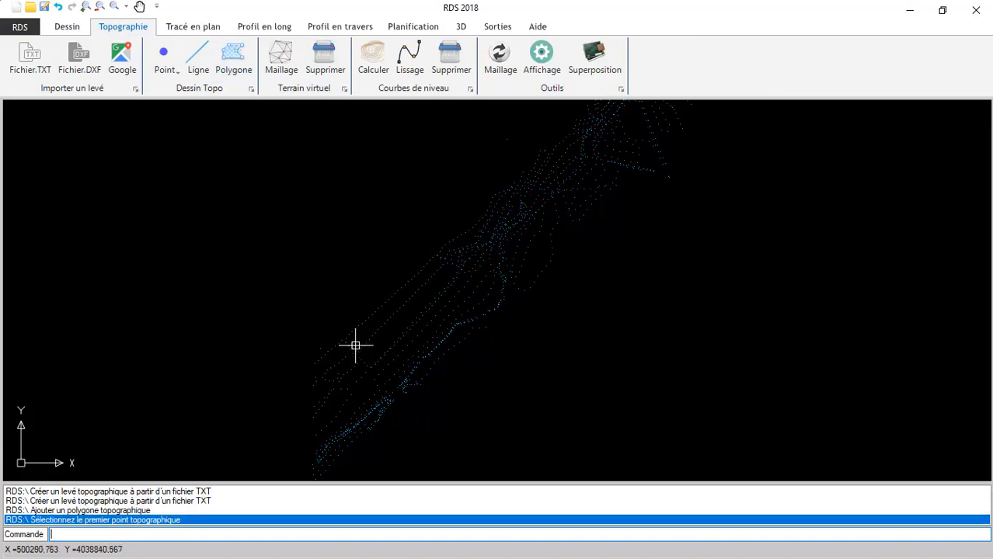
pyautogui.click(348, 340)
pyautogui.click(394, 398)
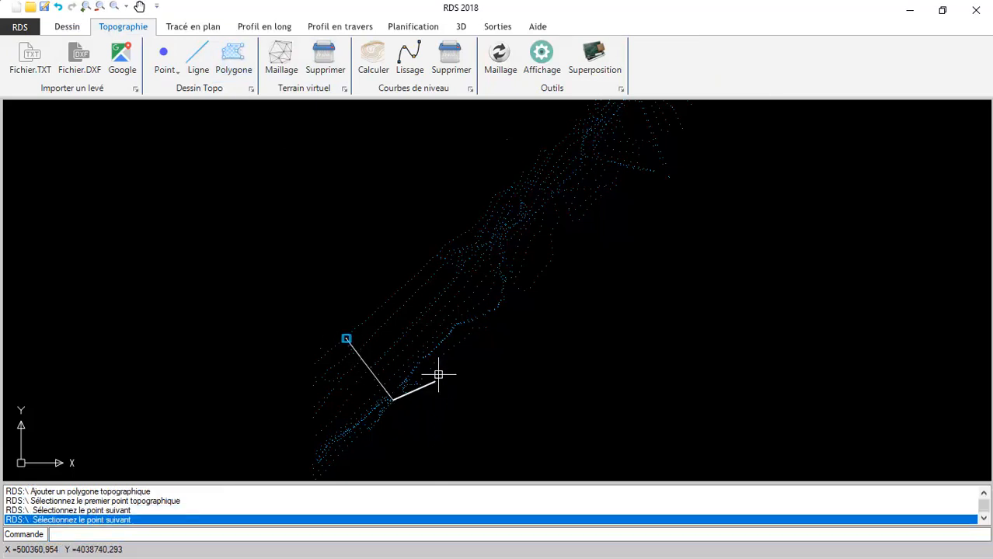
pyautogui.click(435, 362)
pyautogui.click(485, 327)
pyautogui.click(526, 289)
pyautogui.click(551, 261)
pyautogui.click(573, 222)
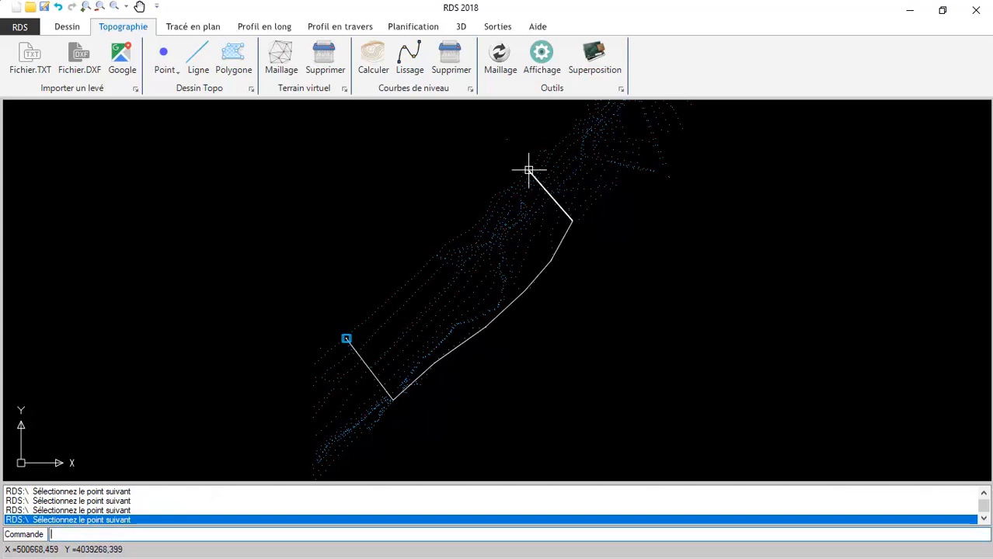
pyautogui.click(531, 172)
pyautogui.click(494, 195)
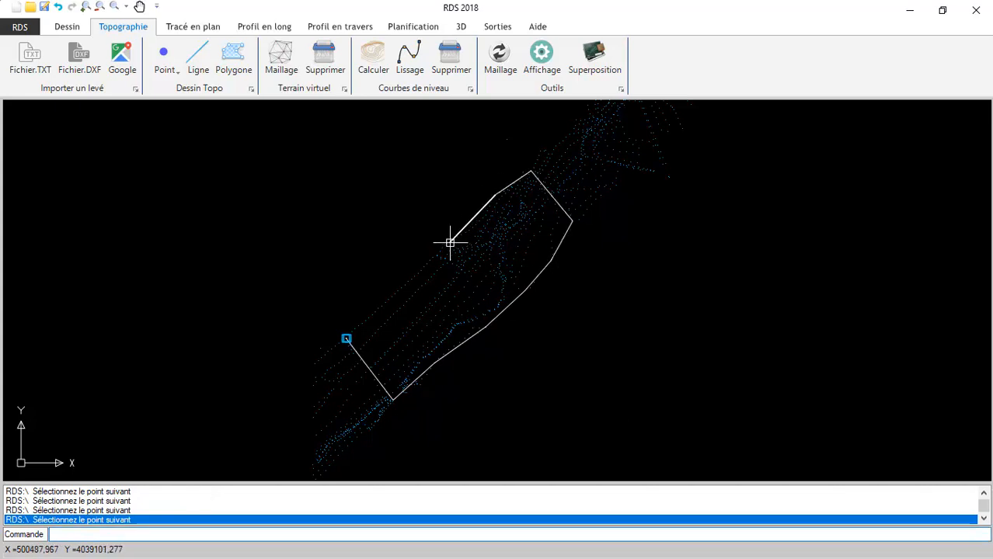
pyautogui.click(380, 305)
pyautogui.scroll(5, 349, 334)
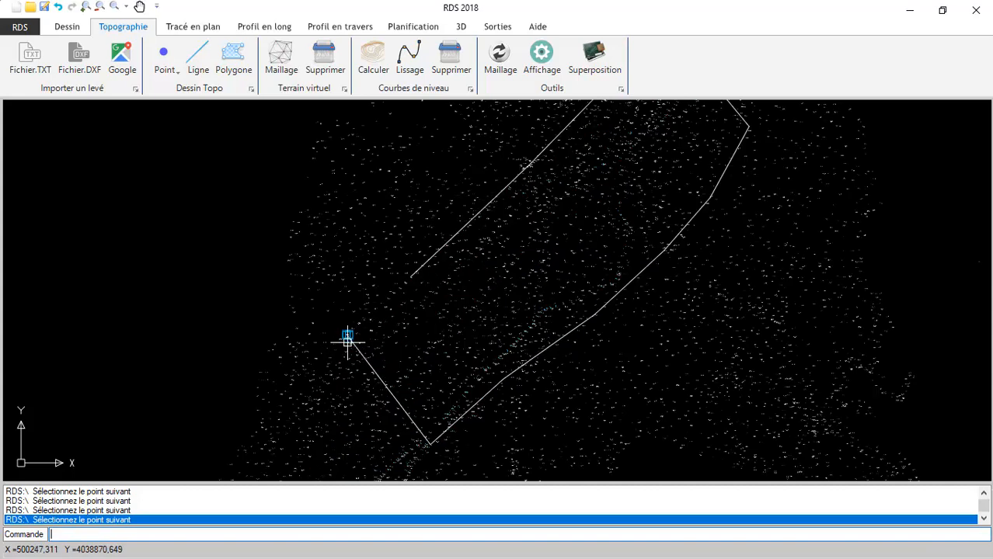
pyautogui.rightClick(333, 313)
pyautogui.click(373, 320)
pyautogui.scroll(-5, 332, 321)
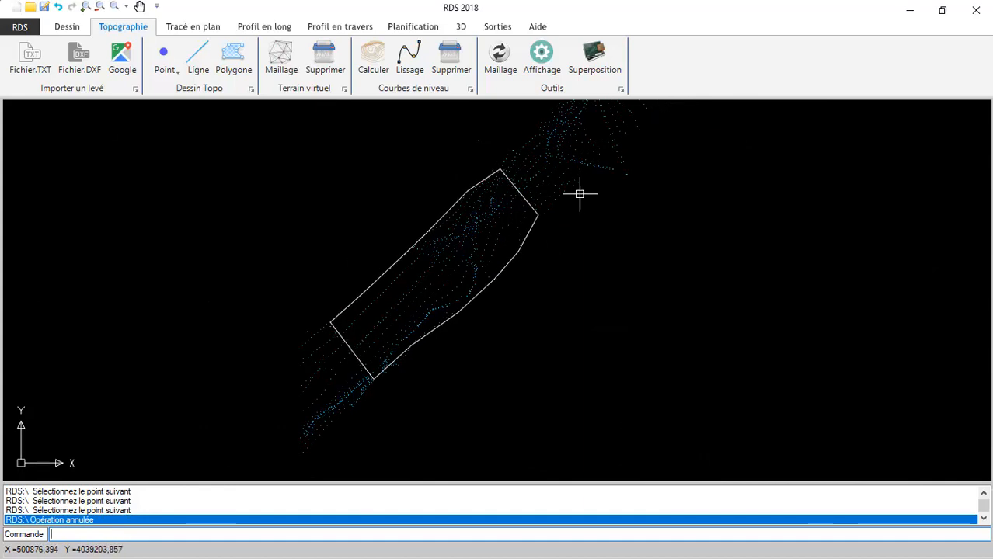
# - Turn off the Les textes Topographiques layer
pyautogui.click(66, 27)
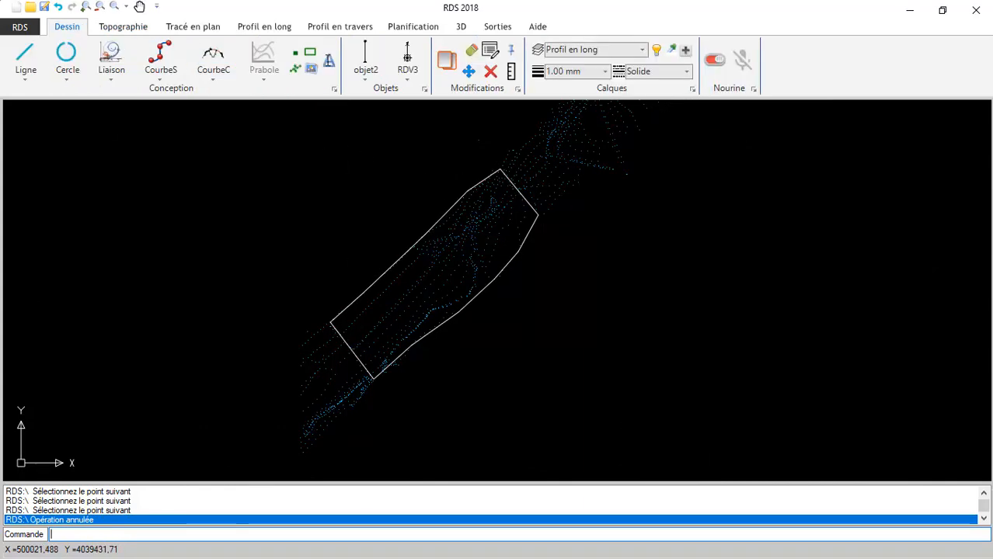
pyautogui.click(644, 50)
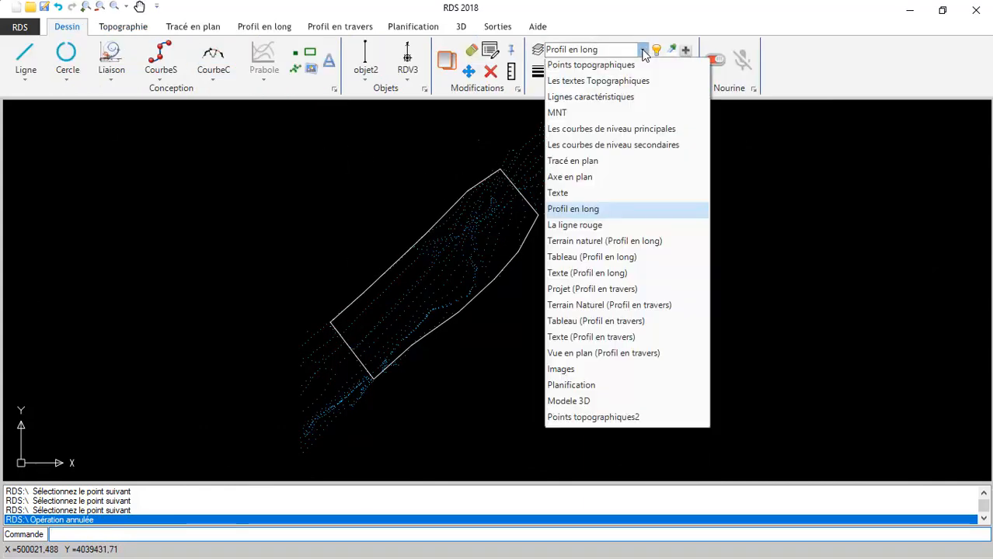
pyautogui.click(618, 84)
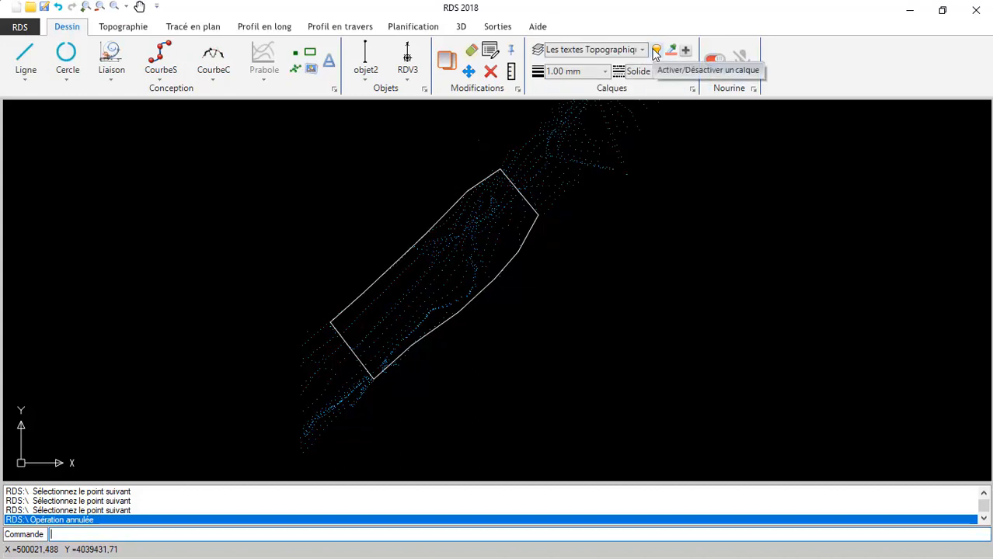
pyautogui.click(656, 52)
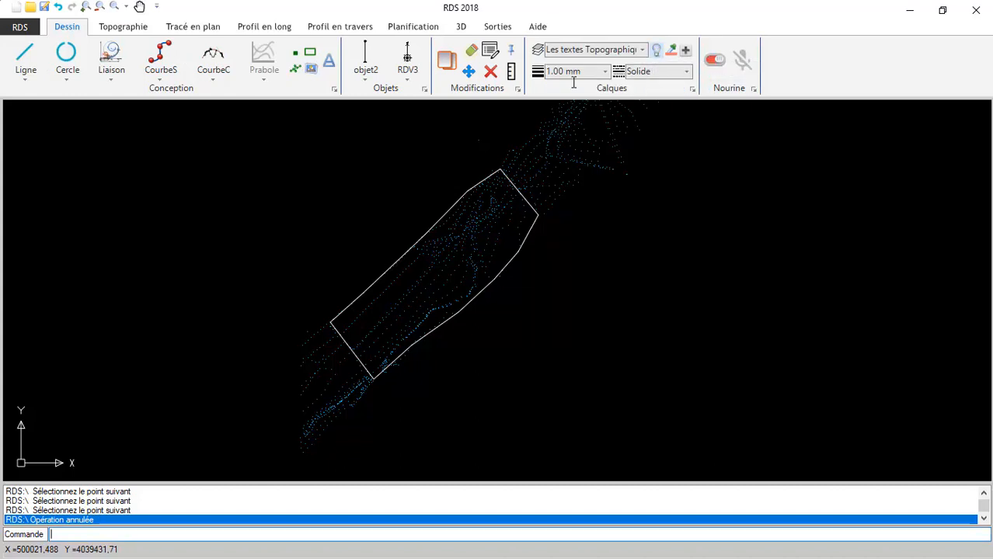
# - Turn off the Profil en long layer to hide the polygon drawn around the survey points
pyautogui.click(643, 50)
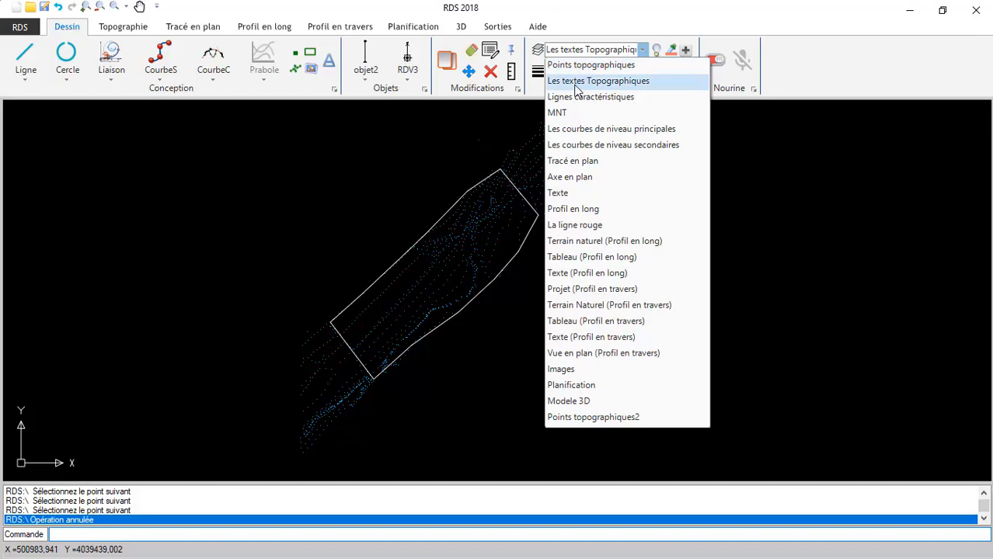
pyautogui.click(280, 168)
pyautogui.scroll(-2, 252, 369)
pyautogui.scroll(-1, 251, 369)
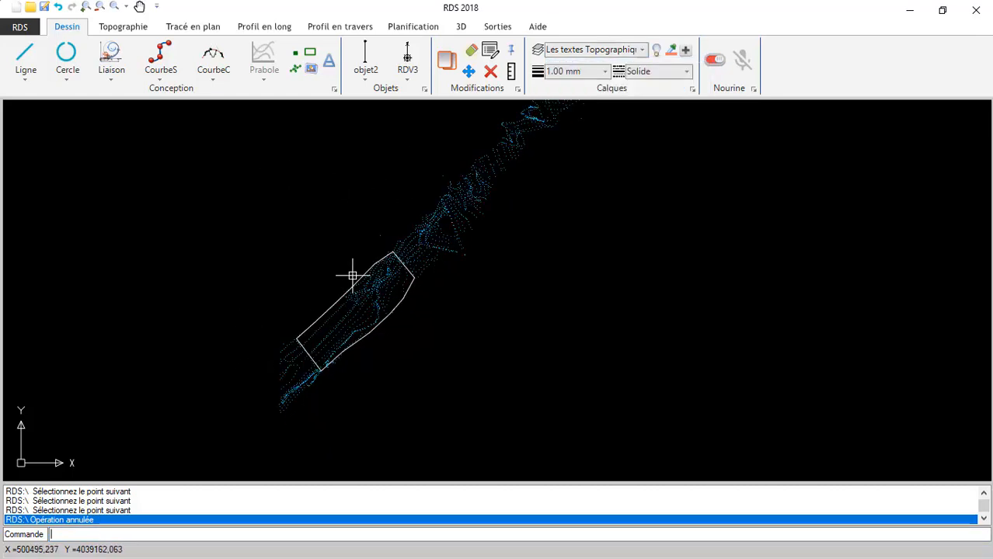
pyautogui.scroll(1, 398, 305)
pyautogui.scroll(1, 398, 305)
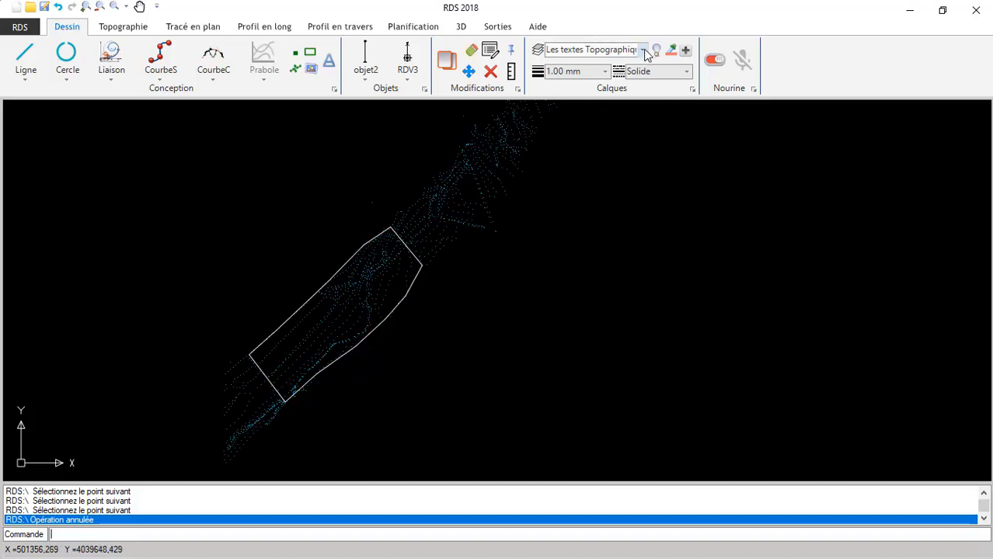
pyautogui.click(644, 51)
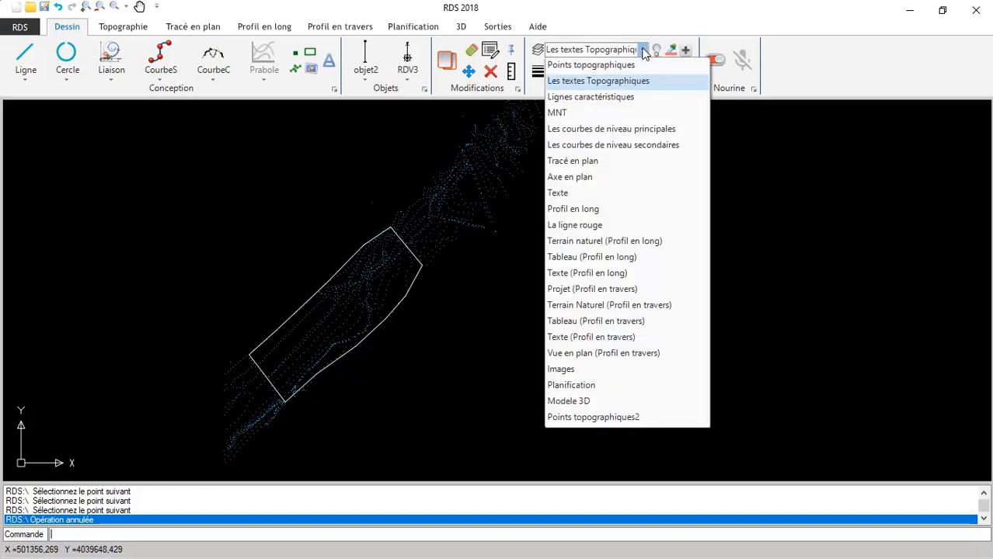
pyautogui.click(589, 209)
pyautogui.click(657, 50)
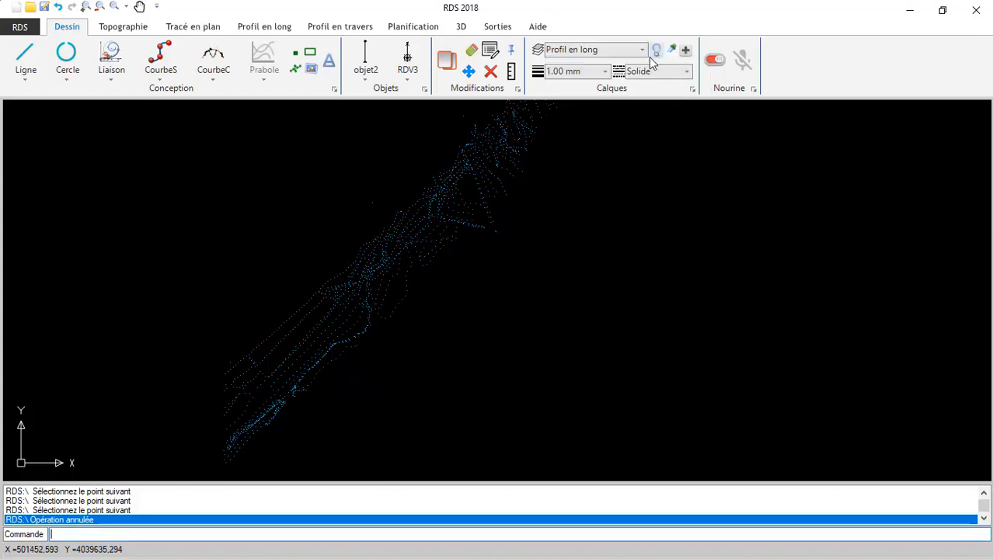
# - Triangulate the second survey's points into the virtual terrain Terrain N°=1 on the MNT and Modele 3D layers
pyautogui.scroll(-1, 395, 361)
pyautogui.click(117, 27)
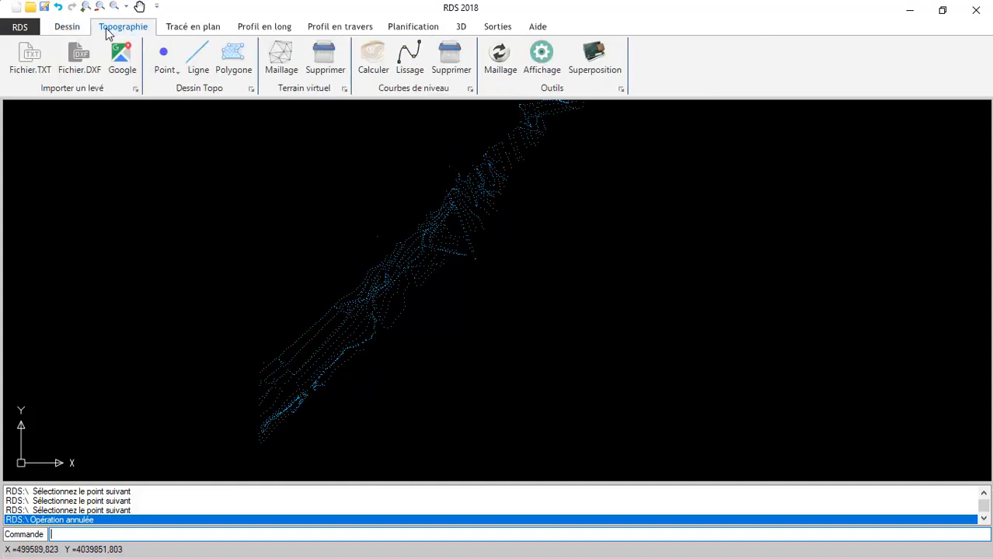
pyautogui.click(281, 62)
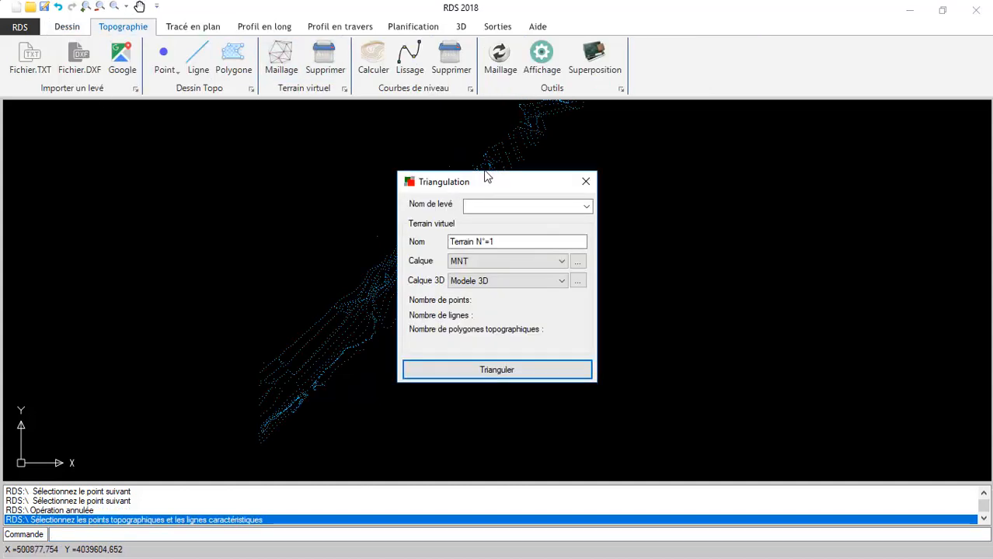
pyautogui.moveTo(443, 178); pyautogui.dragTo(805, 125)
pyautogui.scroll(-2, 523, 334)
pyautogui.moveTo(653, 139); pyautogui.dragTo(270, 428)
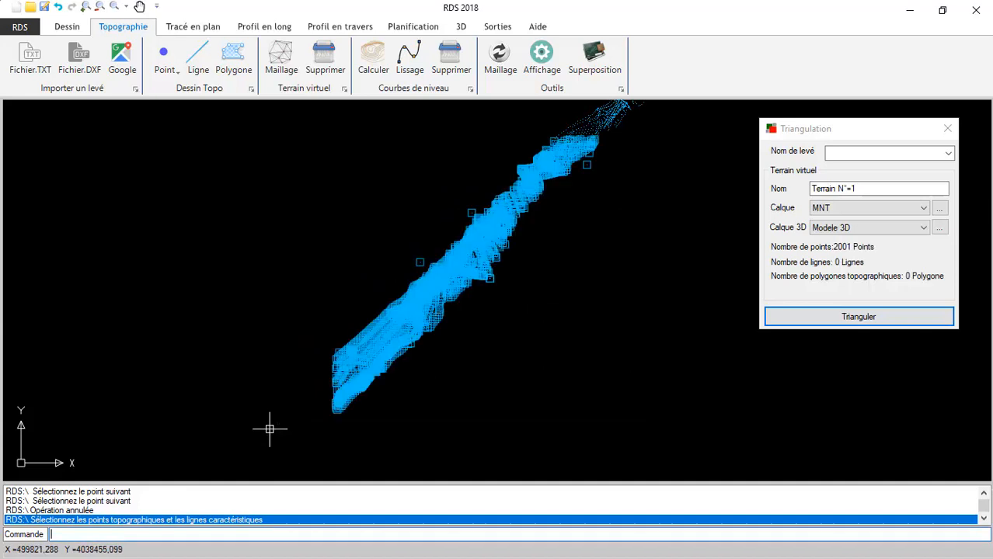
pyautogui.click(859, 318)
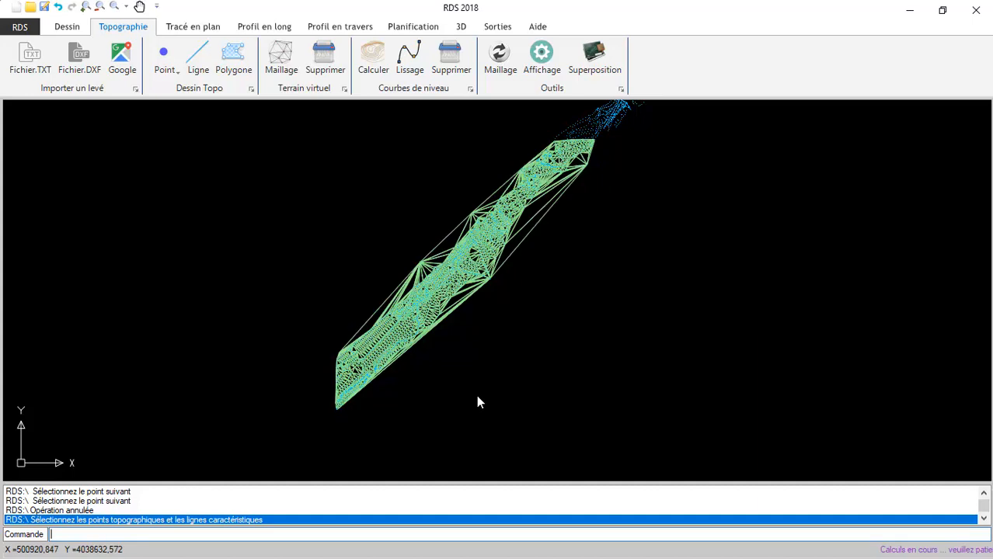
# - Turn off the MNT and Modele 3D layers to hide the first terrain's mesh
pyautogui.click(67, 28)
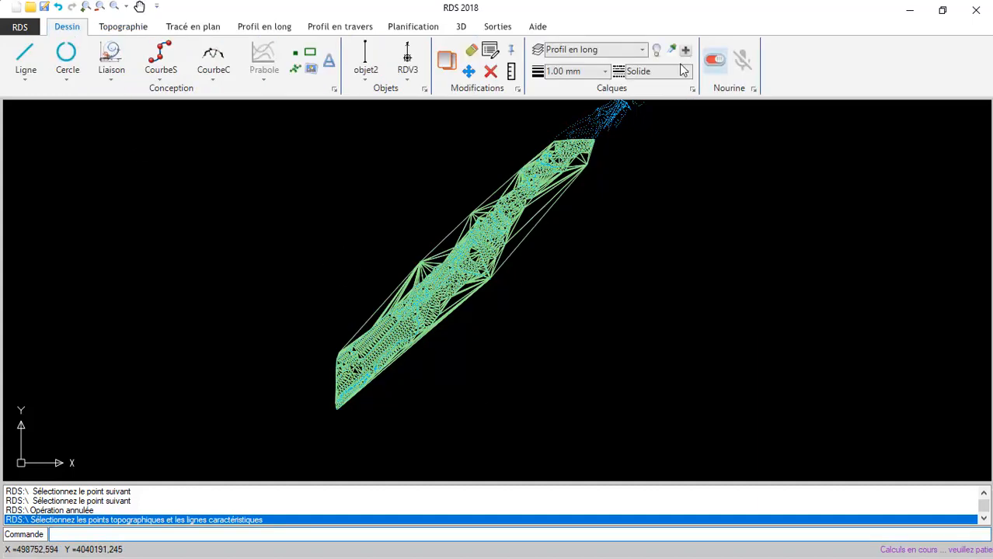
pyautogui.click(642, 50)
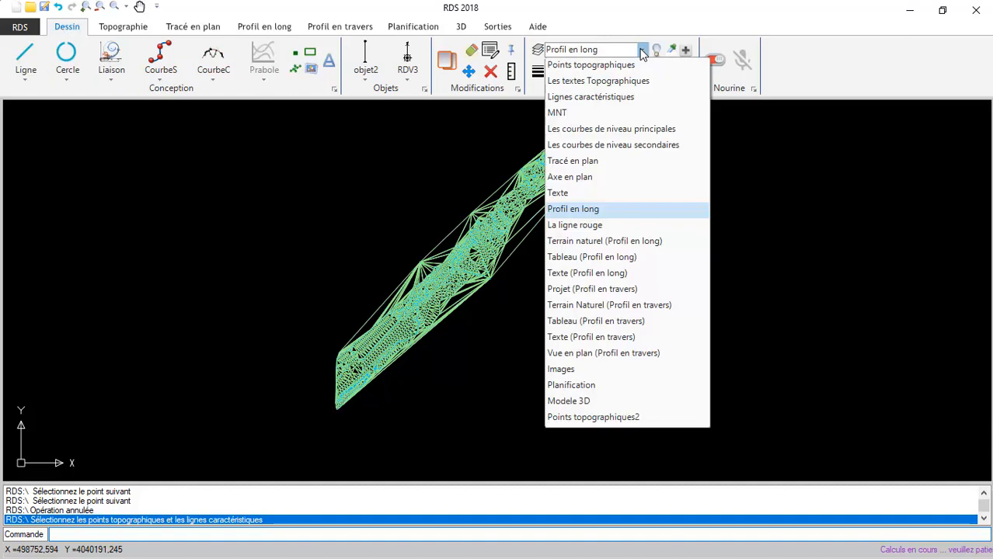
pyautogui.click(591, 113)
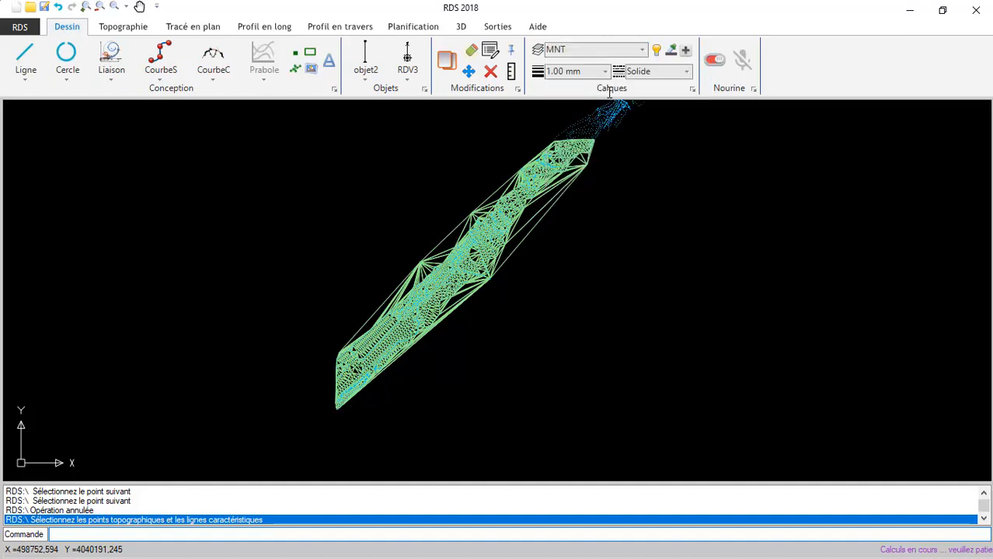
pyautogui.click(643, 50)
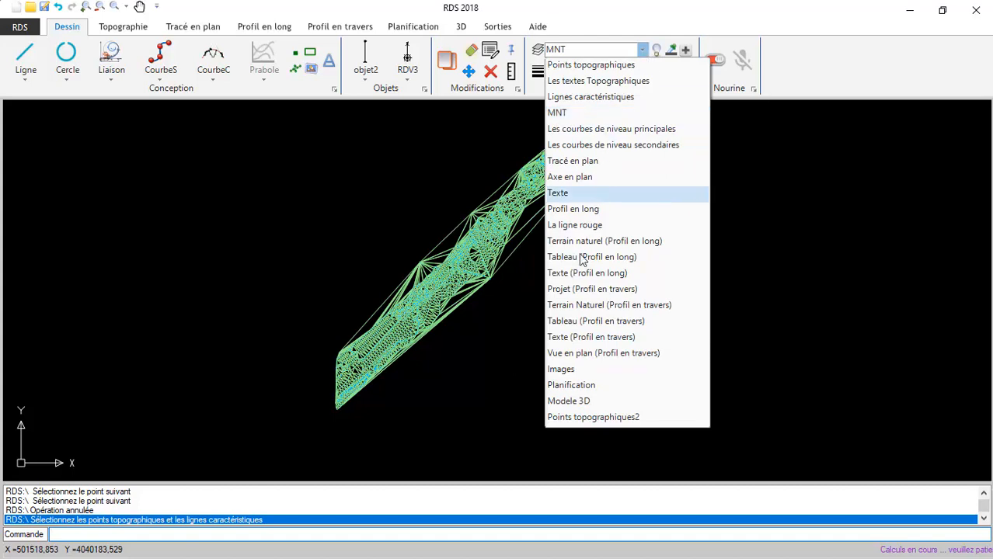
pyautogui.click(584, 401)
pyautogui.click(656, 51)
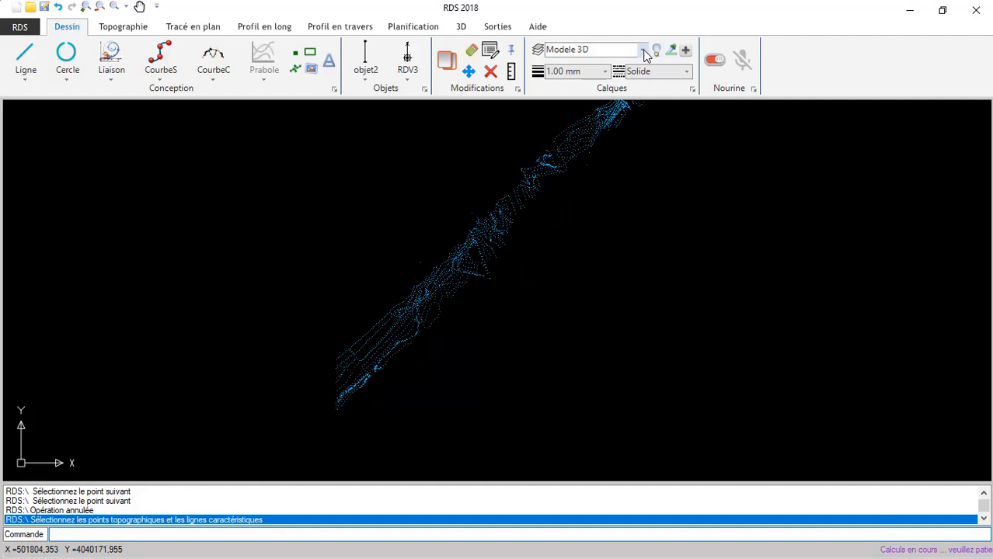
# - Hide the Points topographiques2 layer and display the Points topographiques layer
pyautogui.click(642, 50)
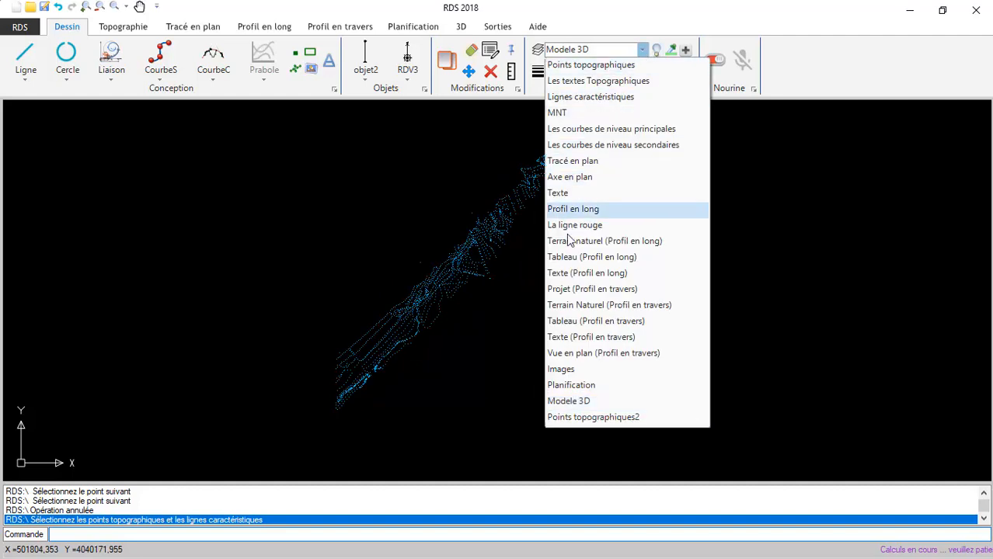
pyautogui.click(611, 419)
pyautogui.click(655, 51)
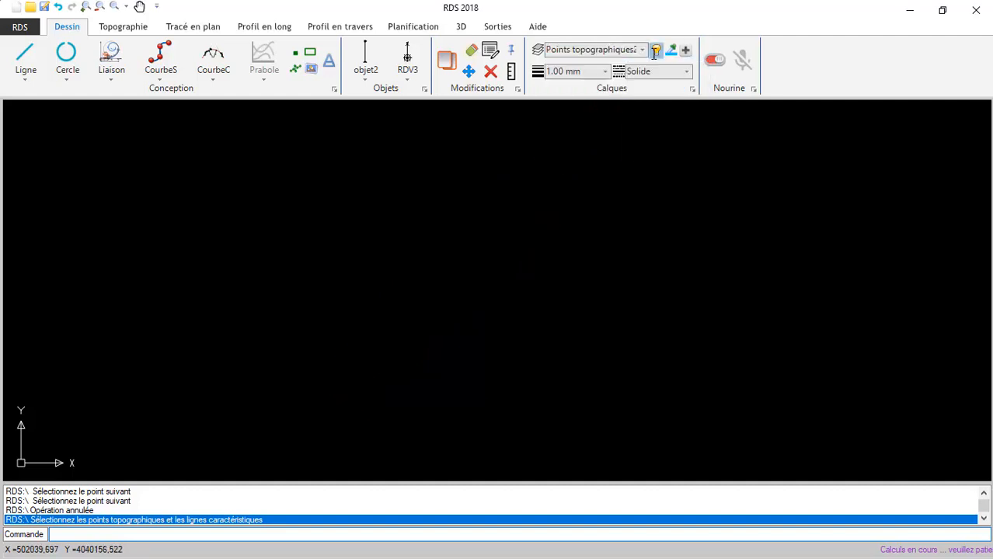
pyautogui.click(642, 49)
pyautogui.click(596, 68)
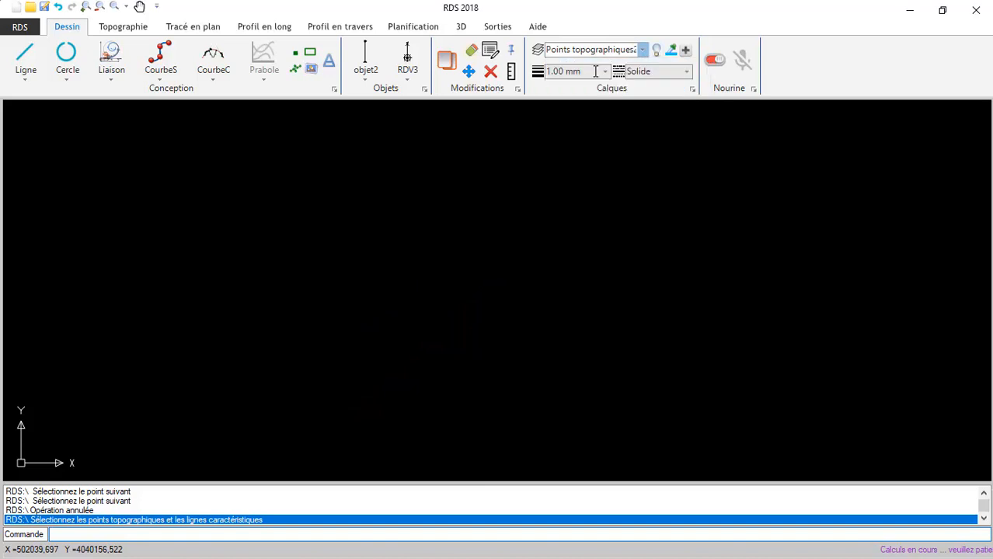
pyautogui.click(655, 51)
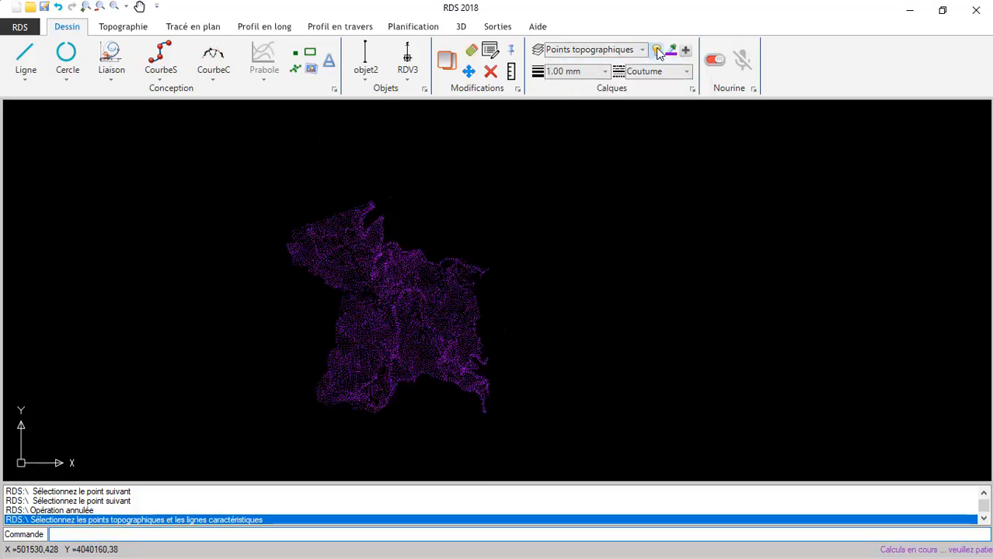
# - Start triangulating a new virtual terrain and create an MNT2 layer for it from MNT, coloured Fuchsia
pyautogui.click(109, 31)
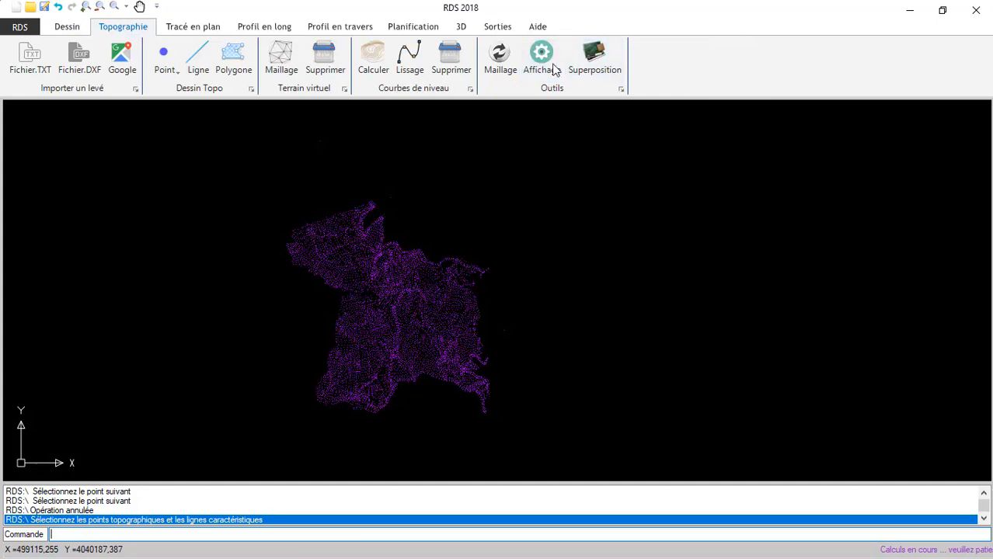
pyautogui.click(282, 61)
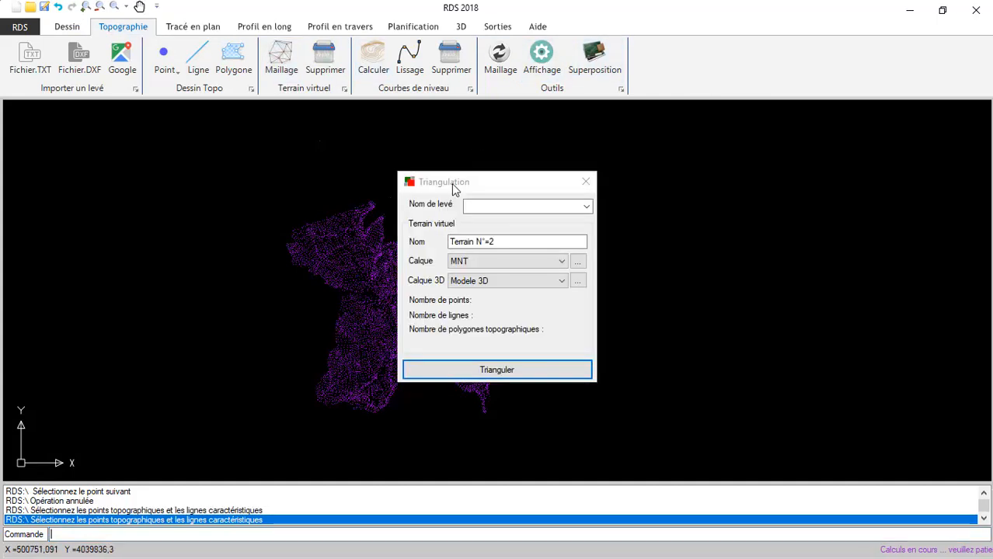
pyautogui.moveTo(454, 186); pyautogui.dragTo(719, 110)
pyautogui.click(842, 187)
pyautogui.click(572, 231)
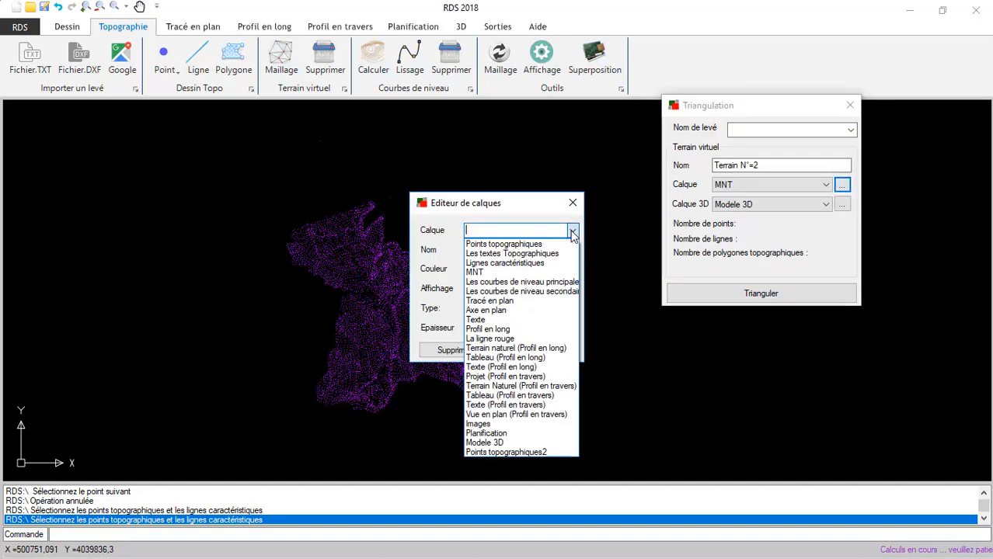
pyautogui.click(505, 269)
pyautogui.click(498, 249)
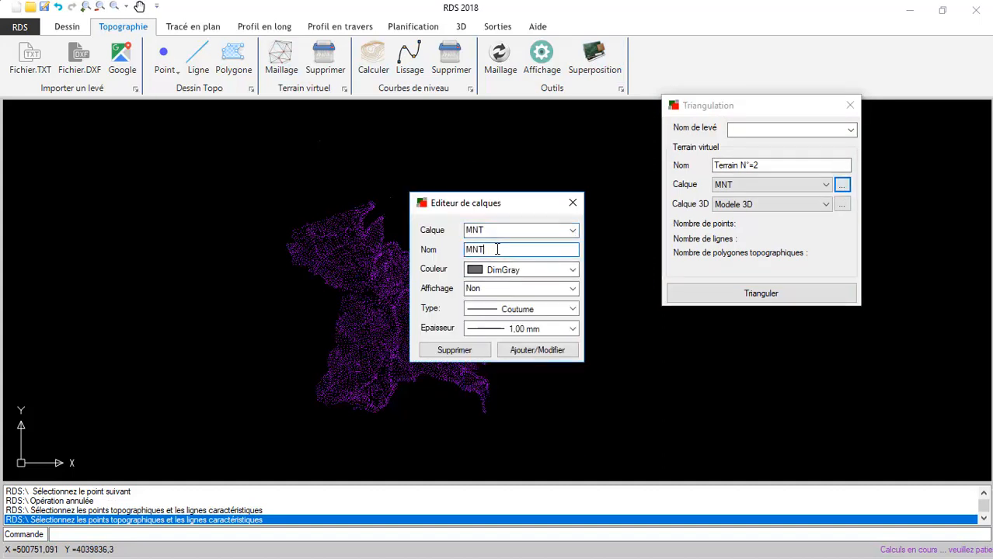
pyautogui.write('2')
pyautogui.click(572, 270)
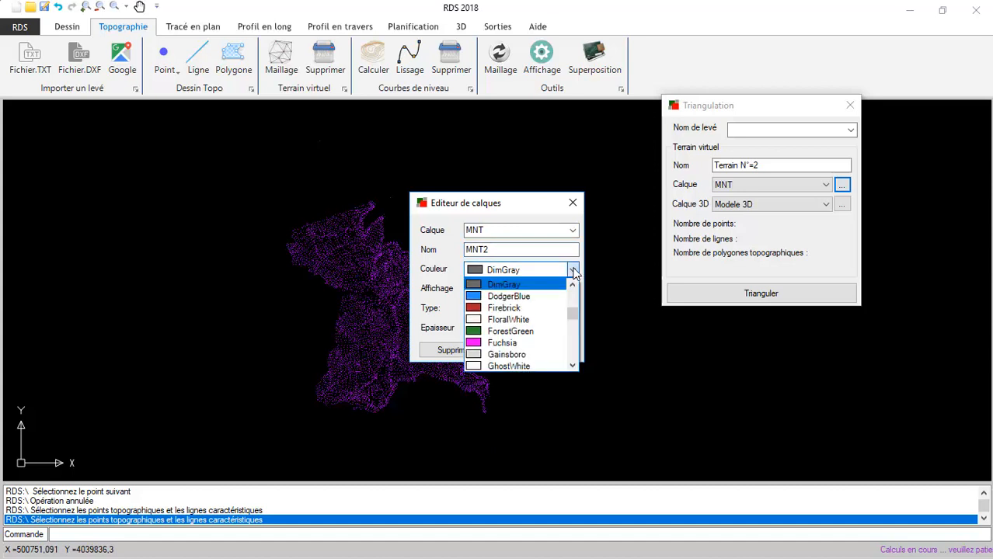
pyautogui.click(505, 346)
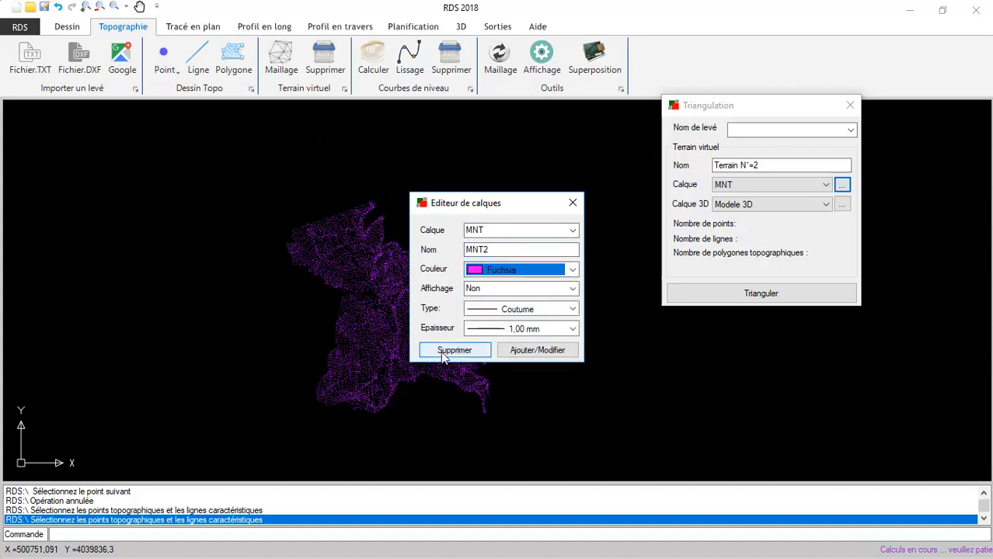
pyautogui.click(536, 350)
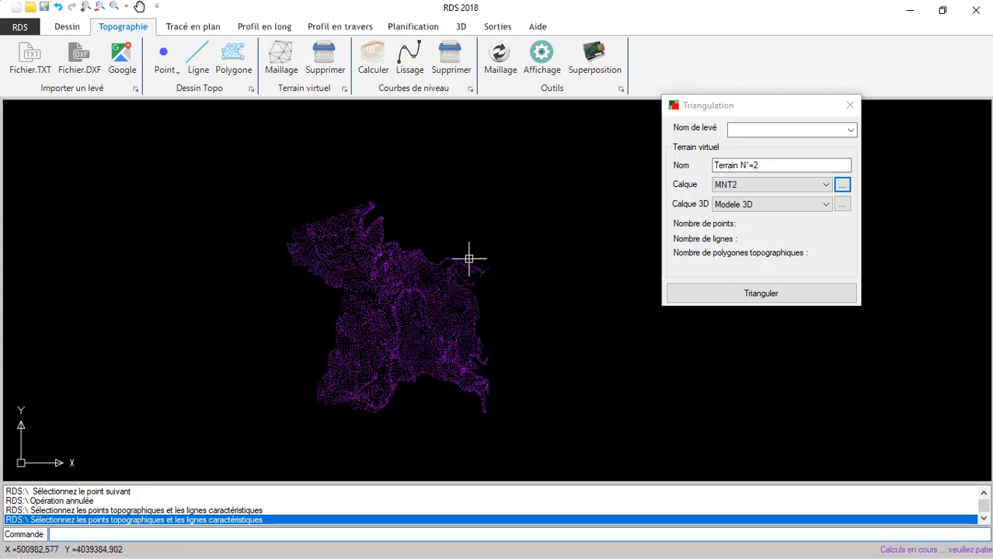
# - Window-select the displayed survey points and triangulate them as Terrain N°=2 on the MNT2 and Modele 3D layers
pyautogui.click(543, 208)
pyautogui.click(314, 428)
pyautogui.click(762, 295)
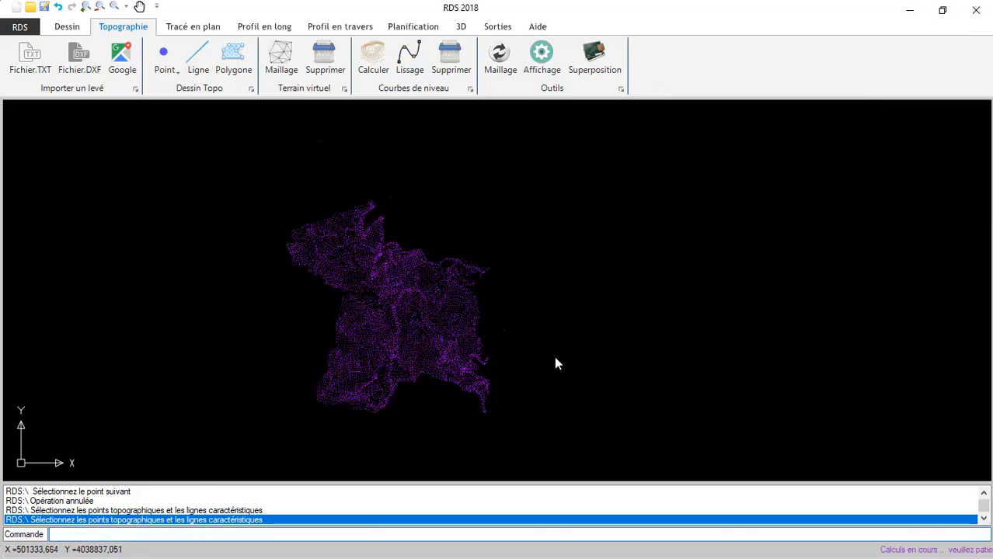
# - Display the MNT2, MNT and Profil en long layers to show both terrain meshes and the polygon together
pyautogui.click(67, 26)
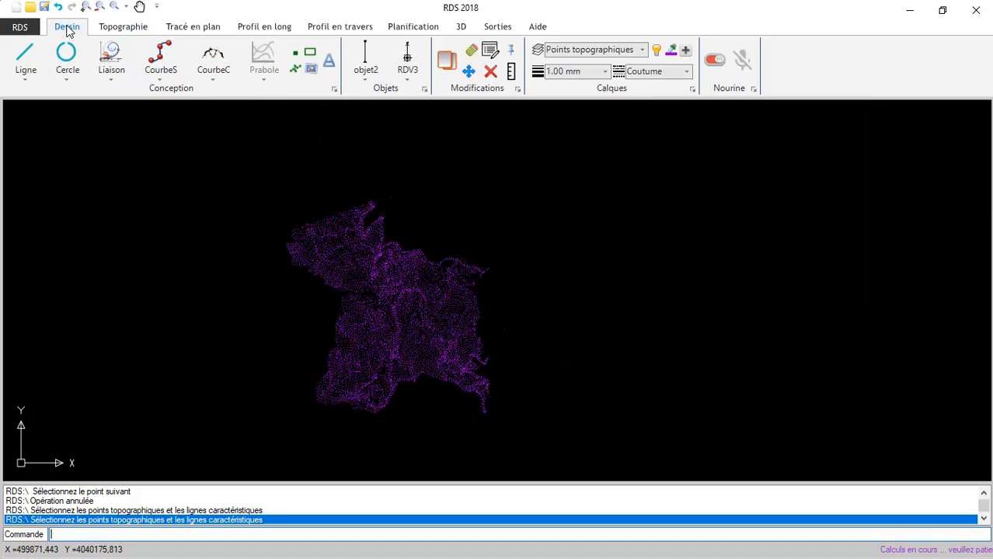
pyautogui.click(643, 51)
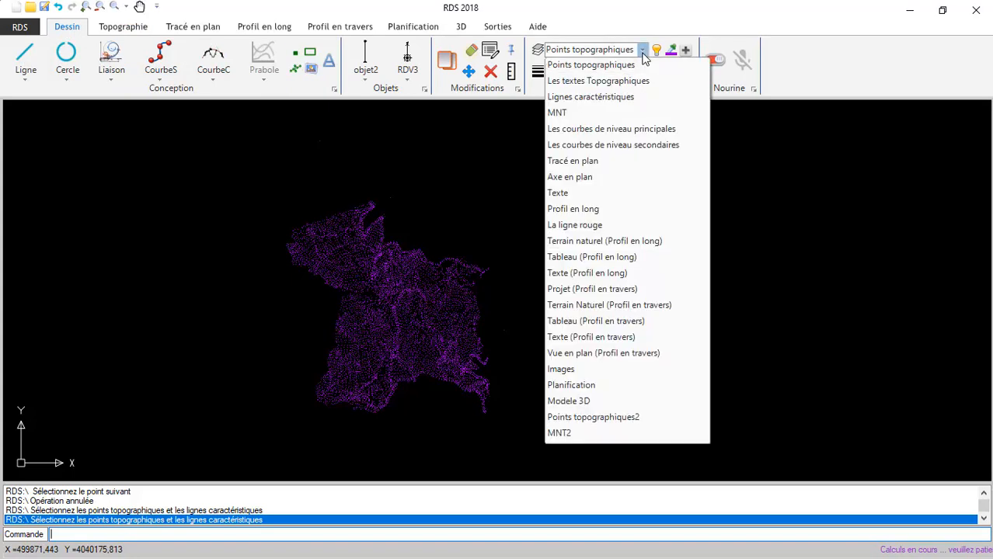
pyautogui.click(575, 434)
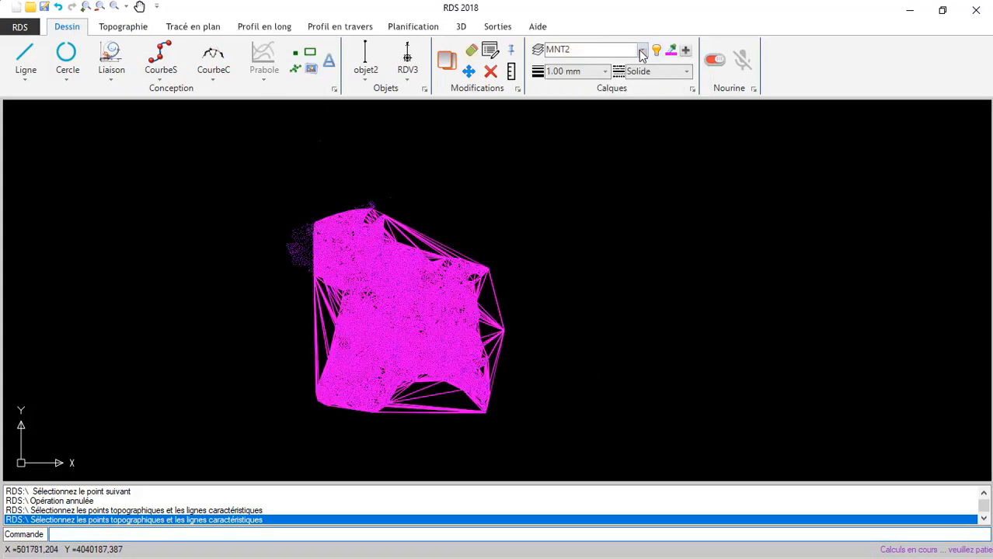
pyautogui.click(643, 50)
pyautogui.click(574, 111)
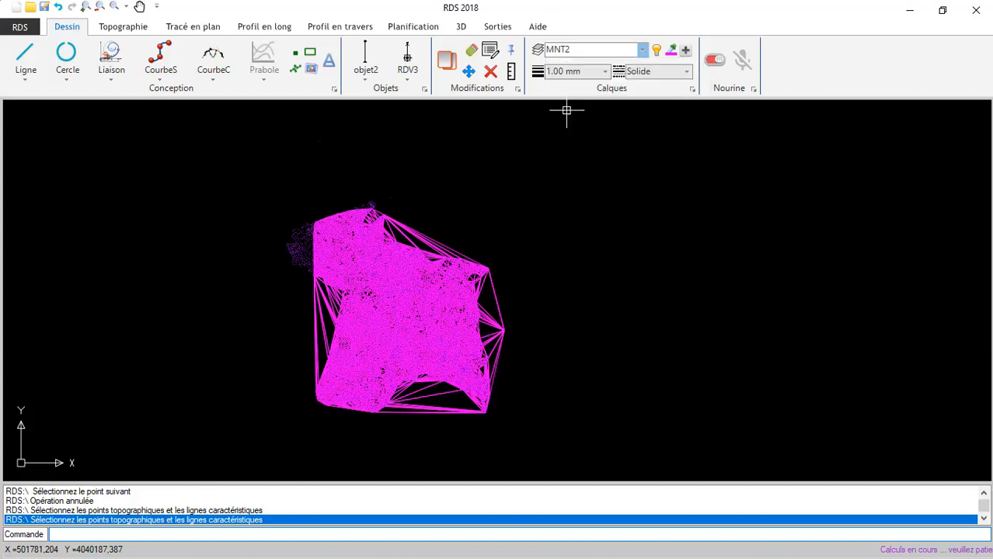
pyautogui.click(643, 52)
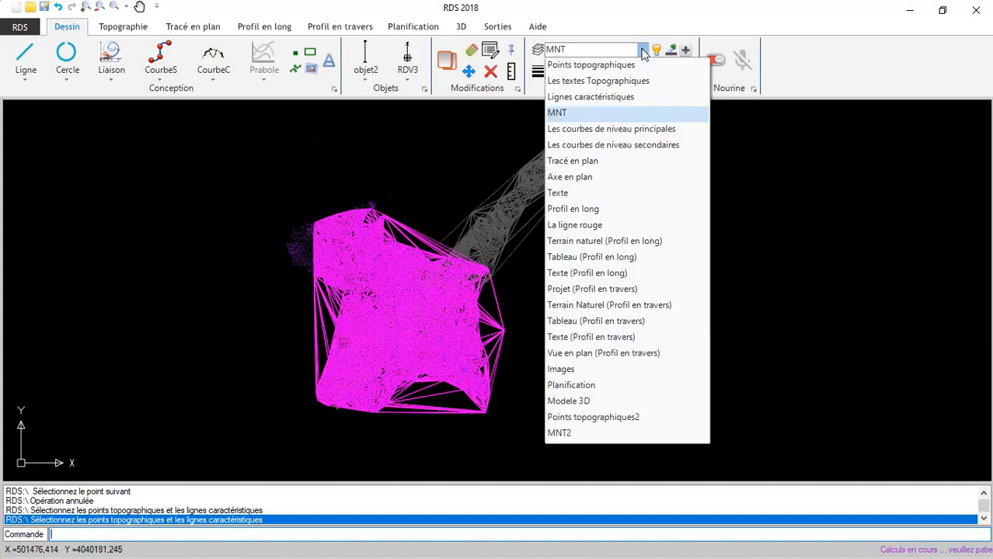
pyautogui.click(572, 209)
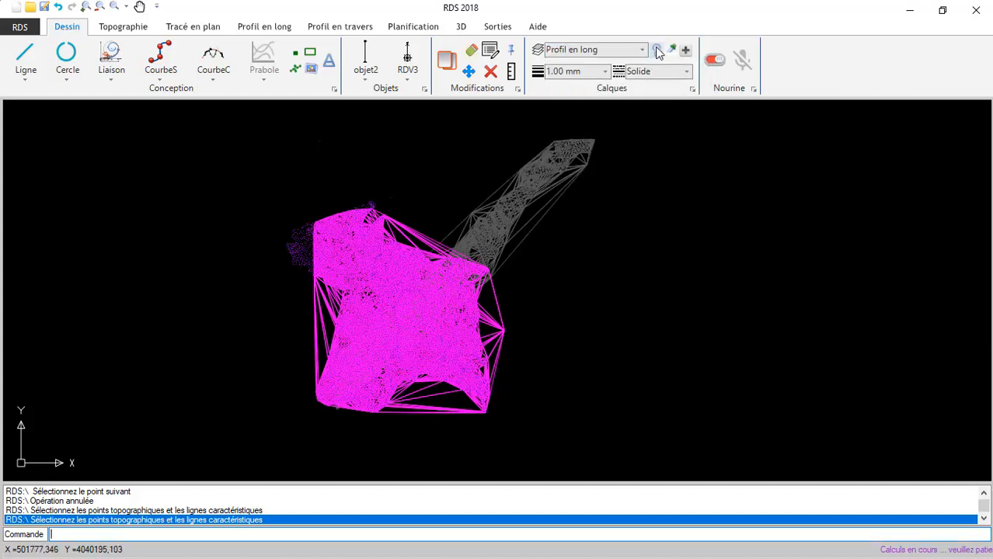
# - Set up a superposition of two surveys with Terrain N°=1 as survey 01 and Terrain N°=2 as survey 02
pyautogui.scroll(2, 386, 323)
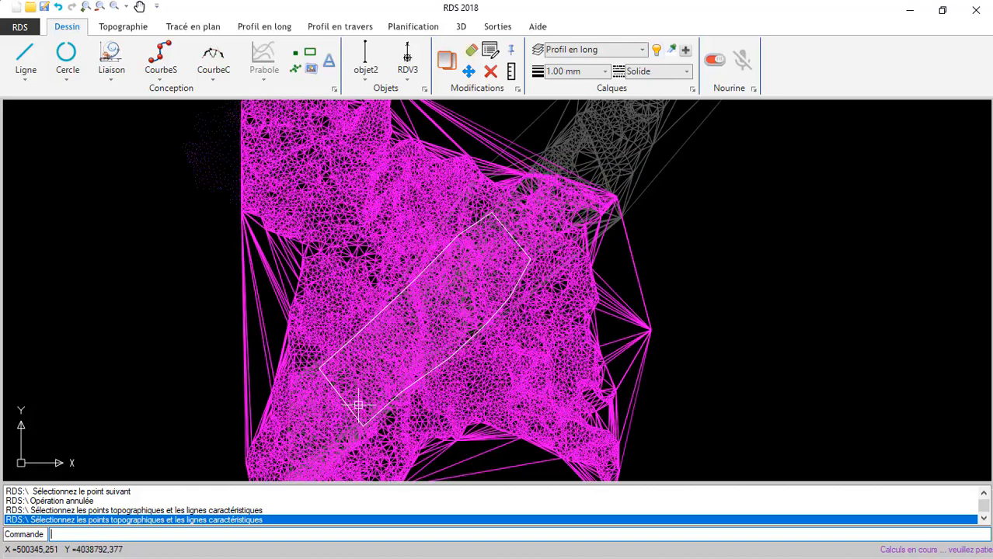
pyautogui.scroll(1, 358, 405)
pyautogui.scroll(2, 358, 405)
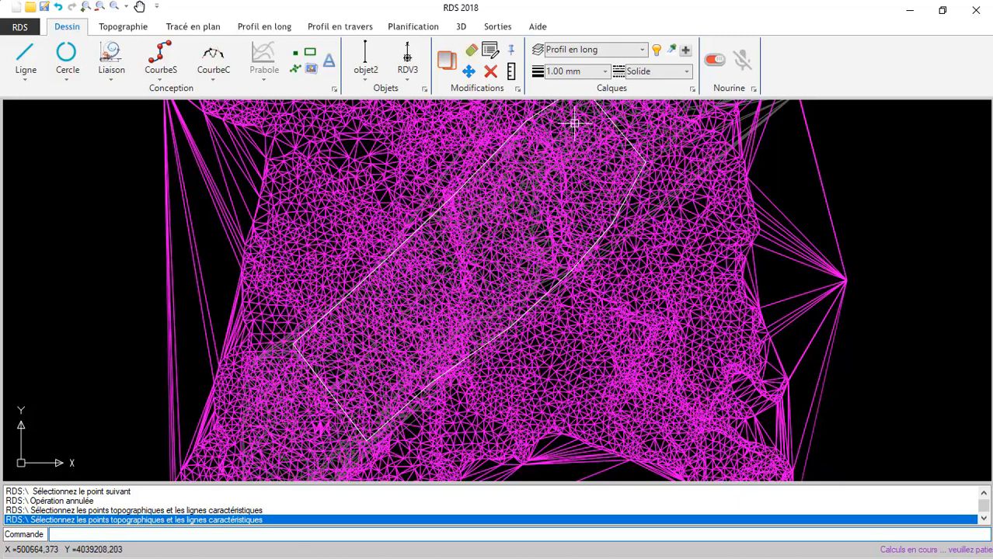
pyautogui.scroll(-1, 495, 288)
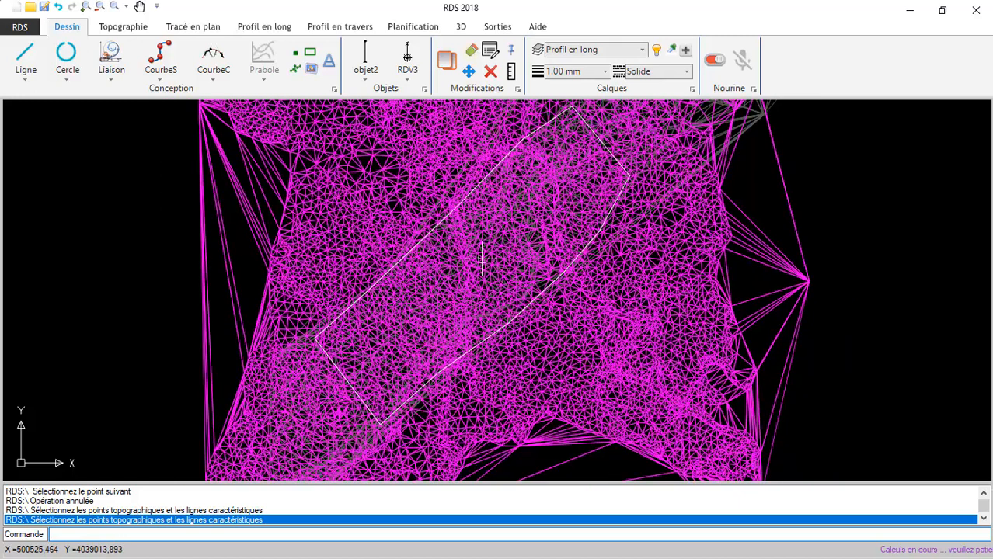
pyautogui.moveTo(479, 257); pyautogui.dragTo(515, 298, button='middle')
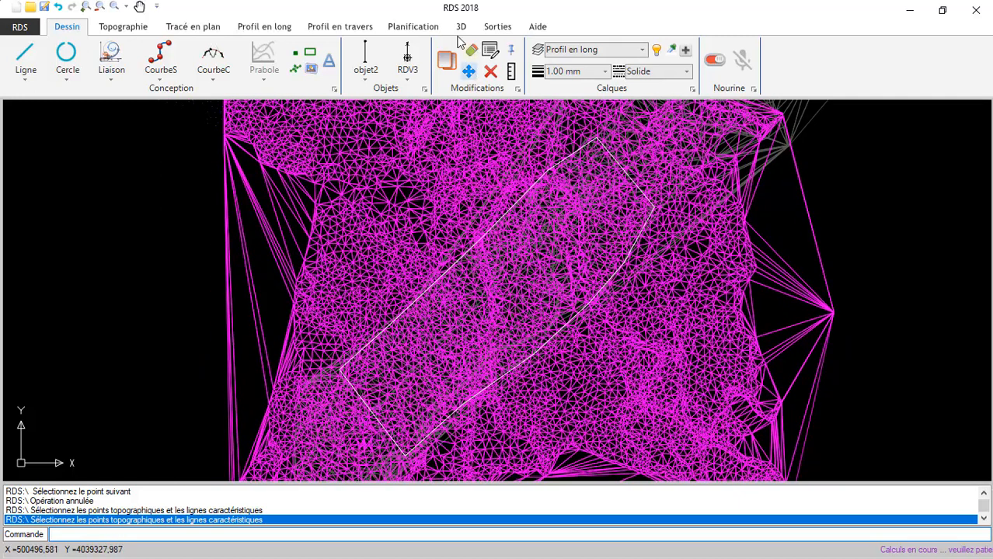
pyautogui.click(120, 28)
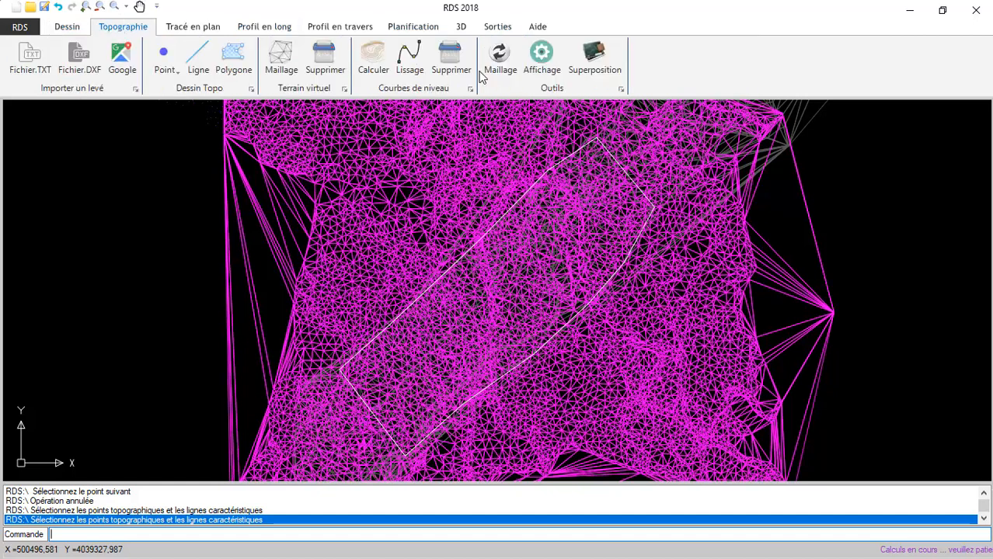
pyautogui.click(597, 63)
pyautogui.moveTo(228, 147); pyautogui.dragTo(801, 132)
pyautogui.click(939, 151)
pyautogui.click(889, 164)
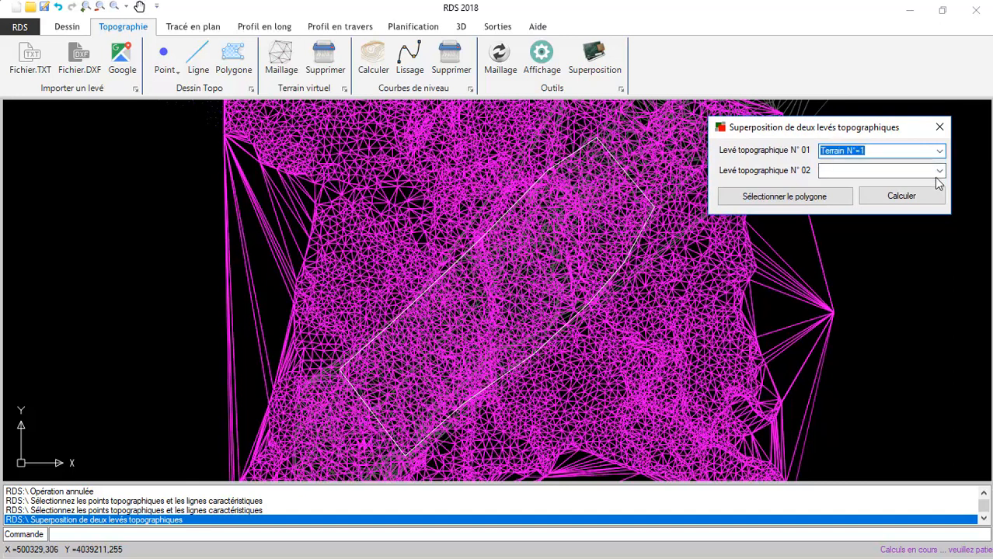
pyautogui.click(939, 171)
pyautogui.click(873, 192)
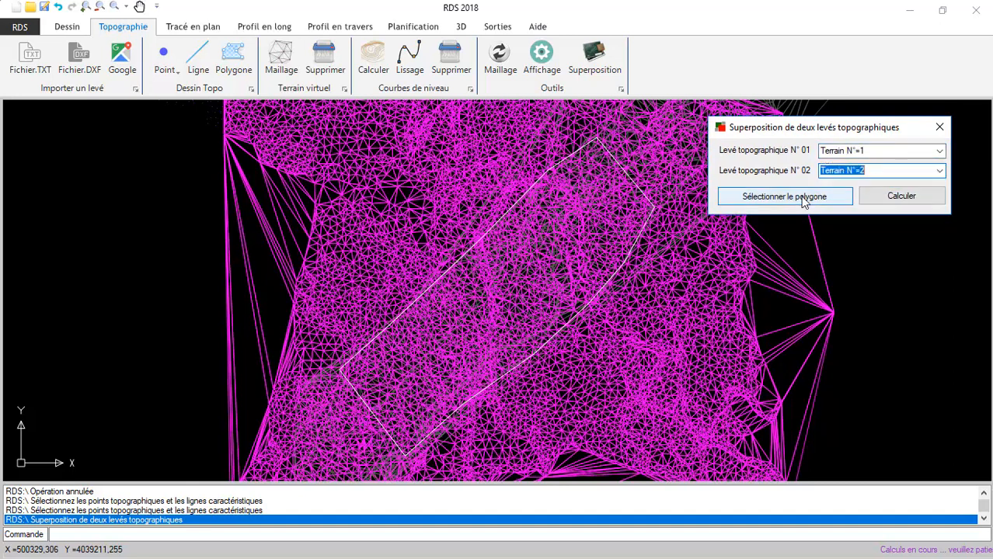
# - Select the white polygon as the superposition boundary, calculate the cut and fill volumes, and close the results table
pyautogui.click(800, 198)
pyautogui.click(616, 269)
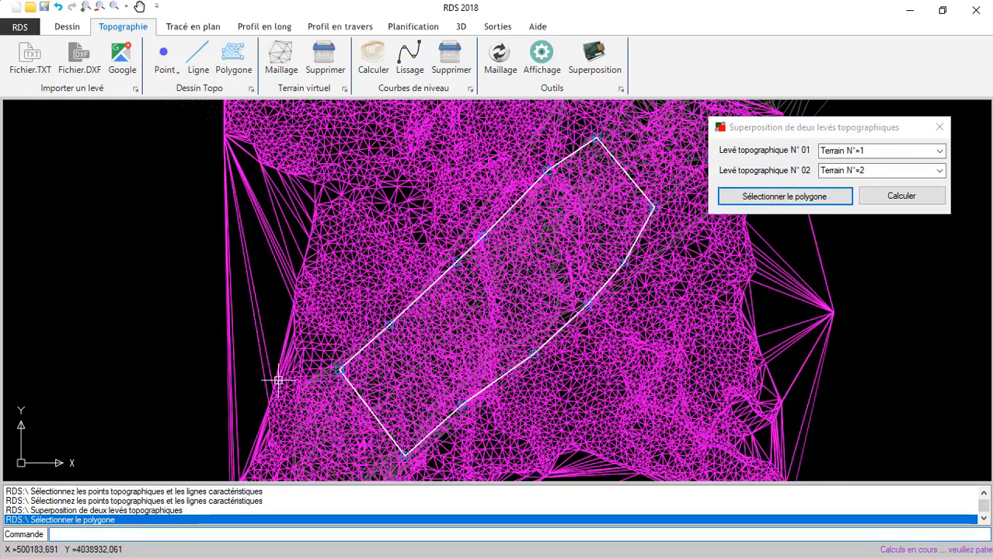
pyautogui.click(905, 197)
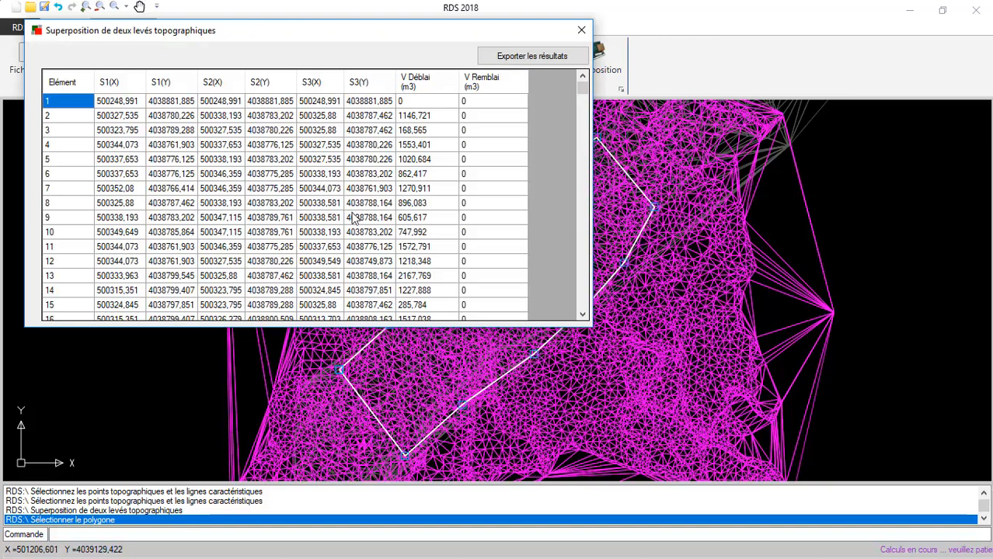
pyautogui.moveTo(582, 86)
pyautogui.mouseDown()
pyautogui.moveTo(584, 310)
pyautogui.moveTo(582, 80)
pyautogui.moveTo(583, 306)
pyautogui.moveTo(581, 84)
pyautogui.moveTo(577, 92)
pyautogui.mouseUp()
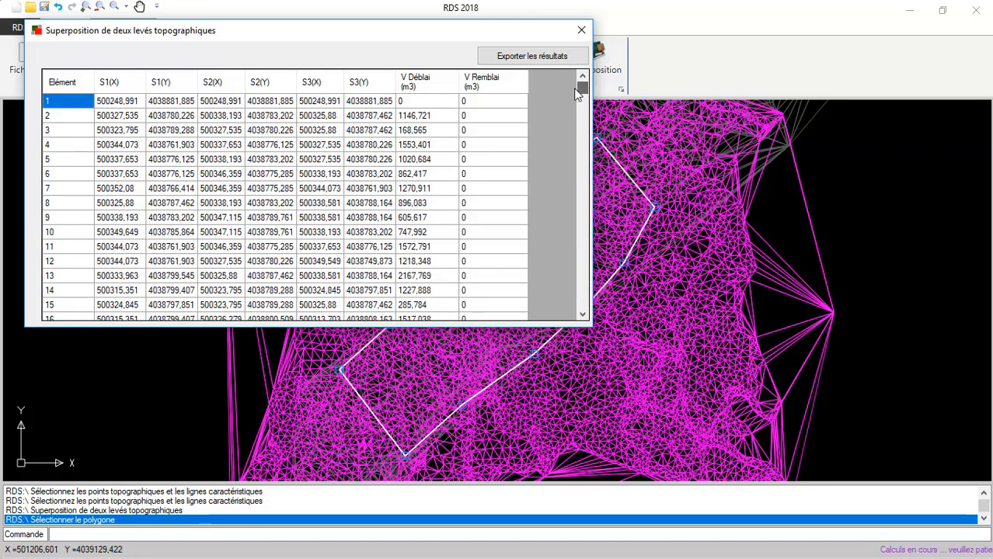
pyautogui.click(582, 30)
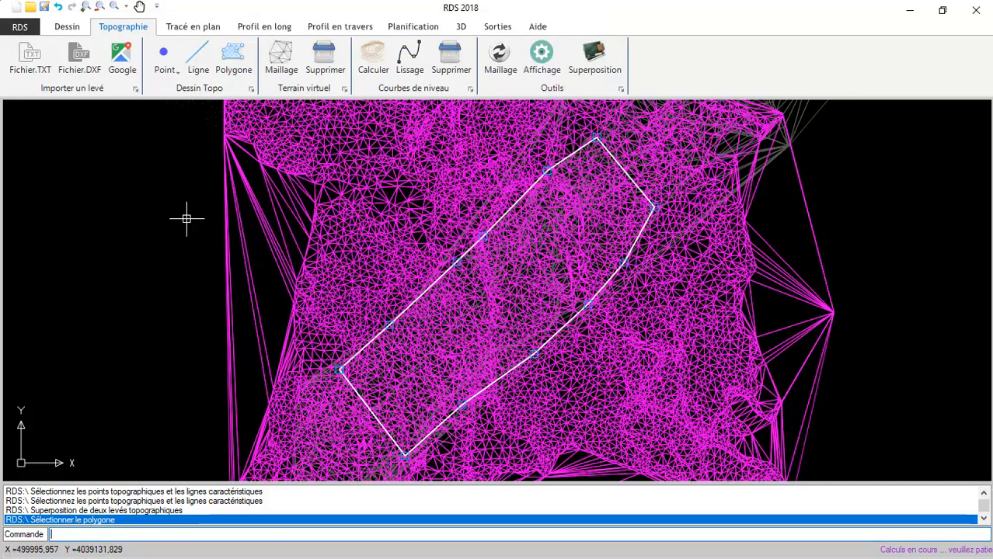